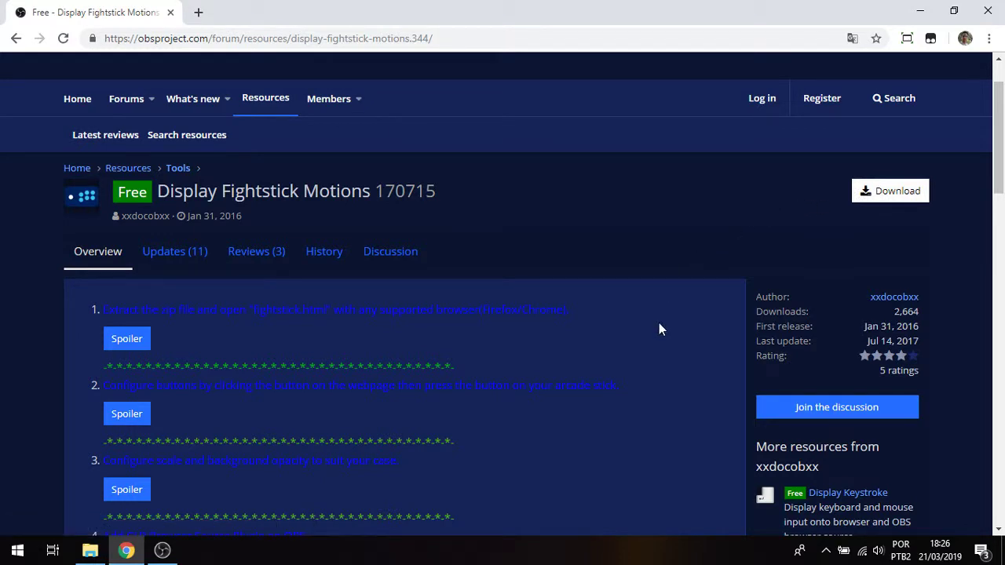
Switch to File Explorer and open fightstick.html from D:\Jogos\Fightstick_Motion to view the current stick layout, closing the page when done
click(90, 549)
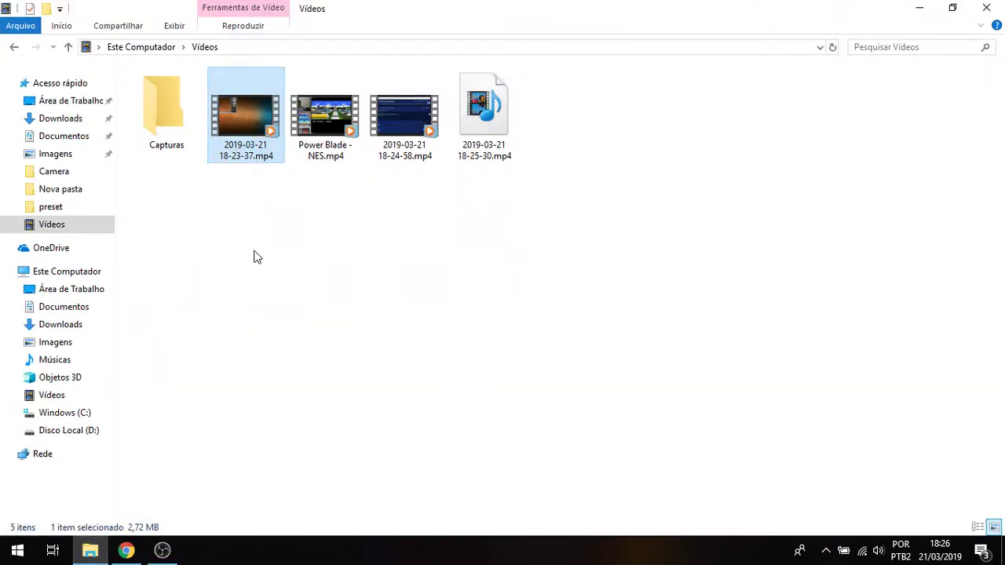
click(68, 431)
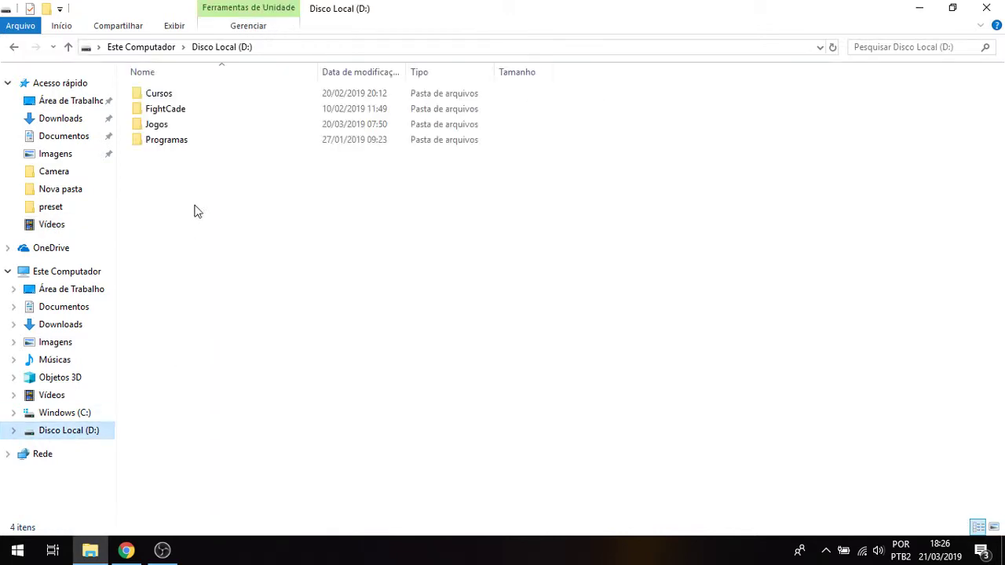
double_click(185, 126)
double_click(183, 126)
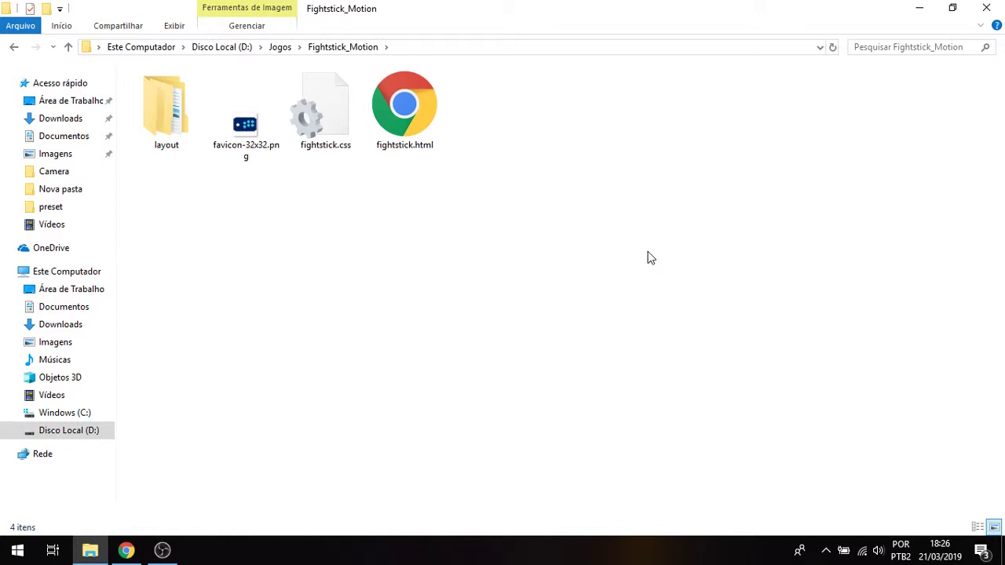
click(130, 550)
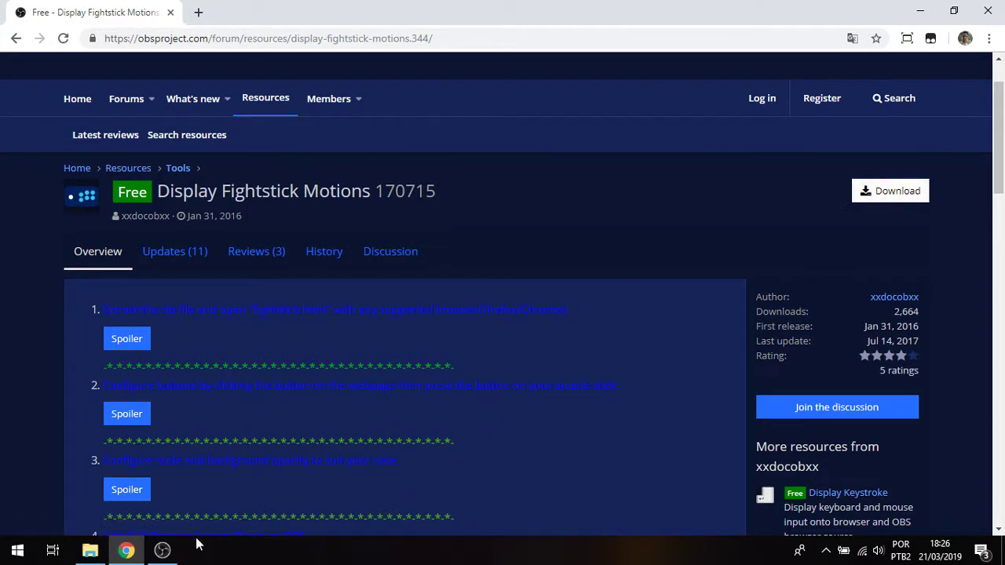
click(127, 550)
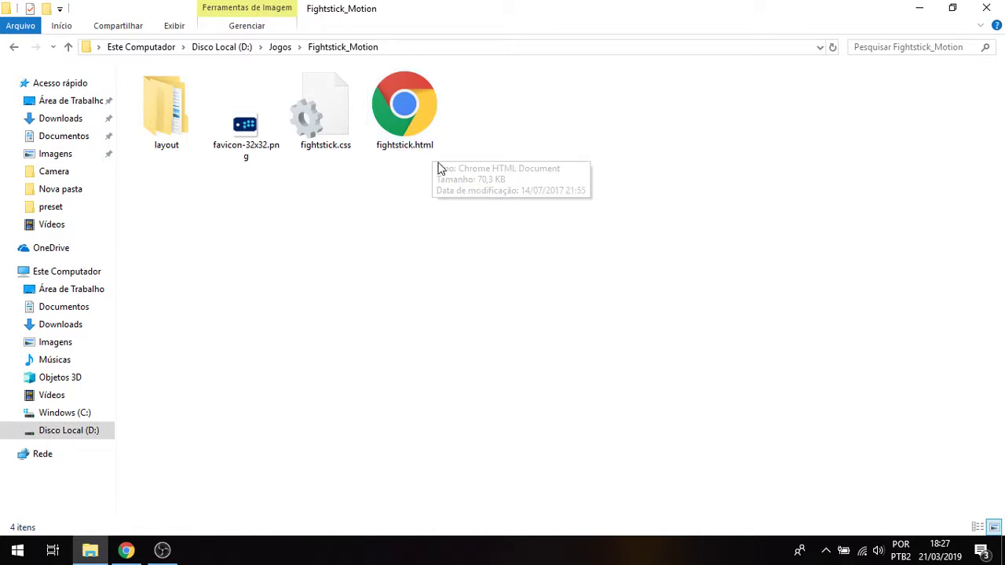
double_click(425, 118)
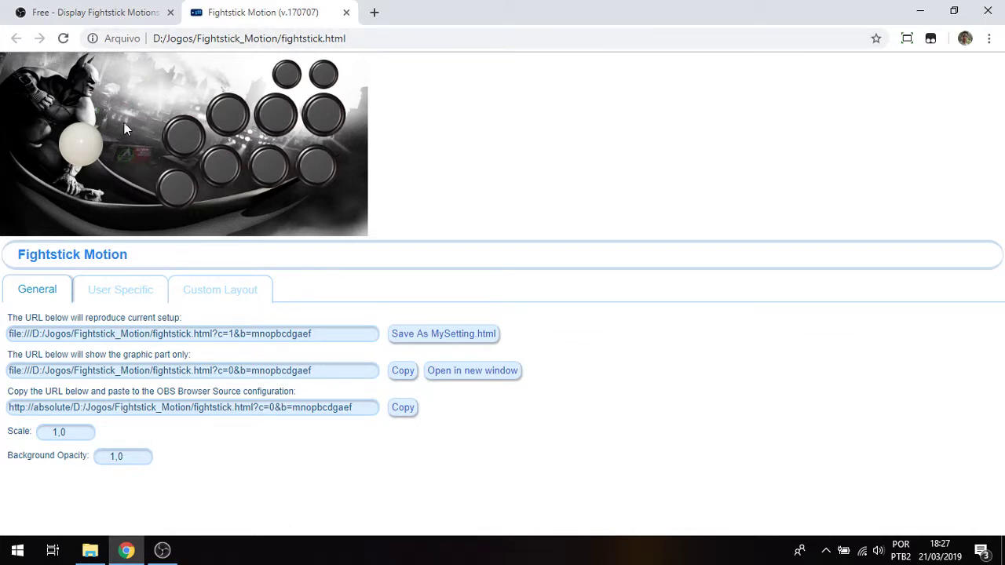
click(346, 12)
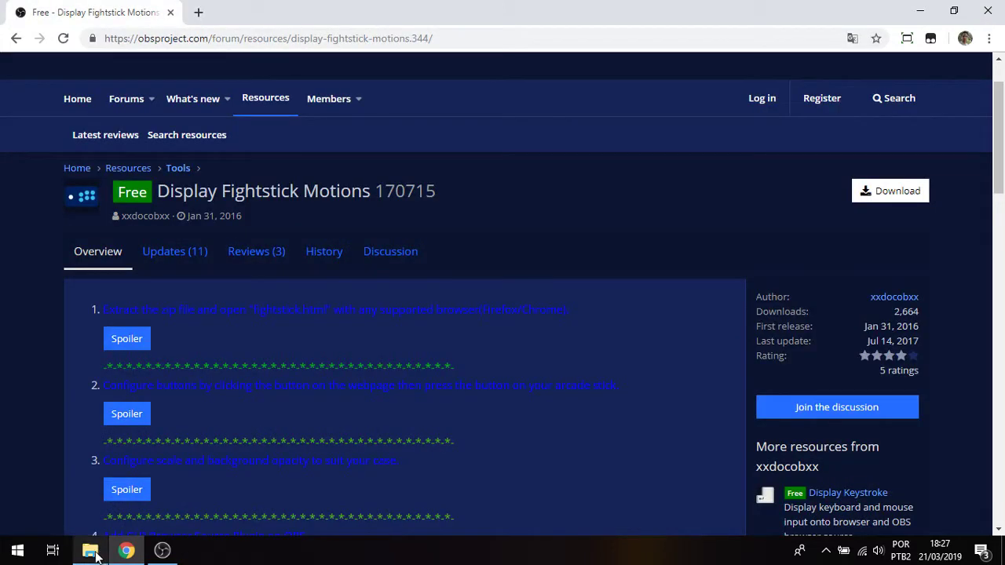
Copy 00background.png from the layout\preset\arcade01 folder of Fightstick_Motion into the parent preset folder
click(90, 550)
double_click(174, 114)
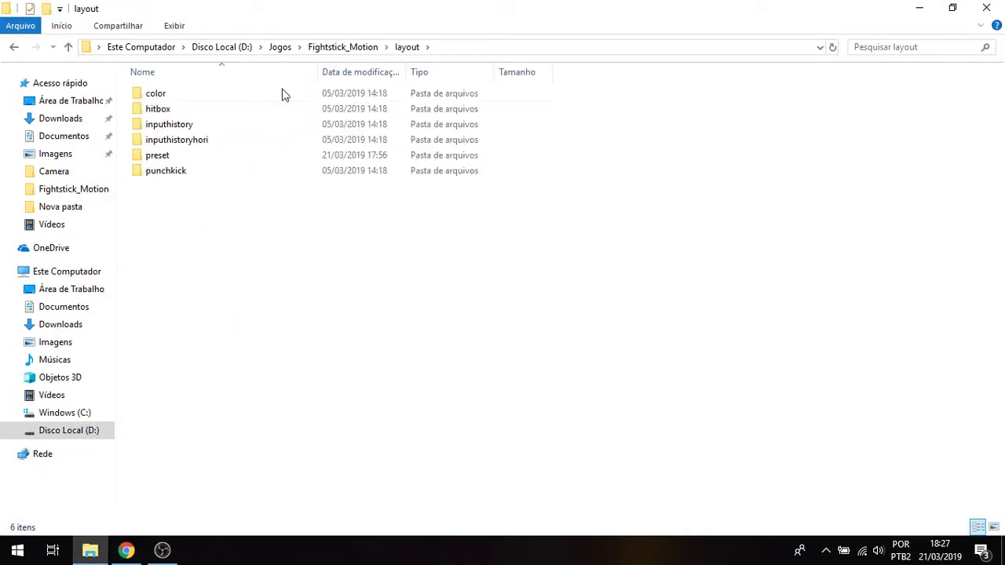
double_click(175, 157)
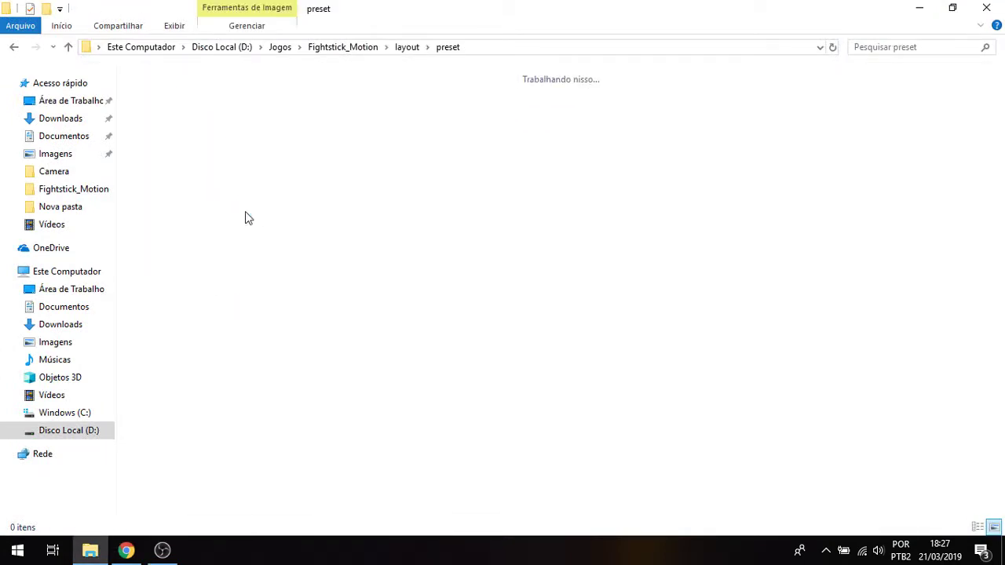
drag(250, 130, 167, 118)
double_click(167, 118)
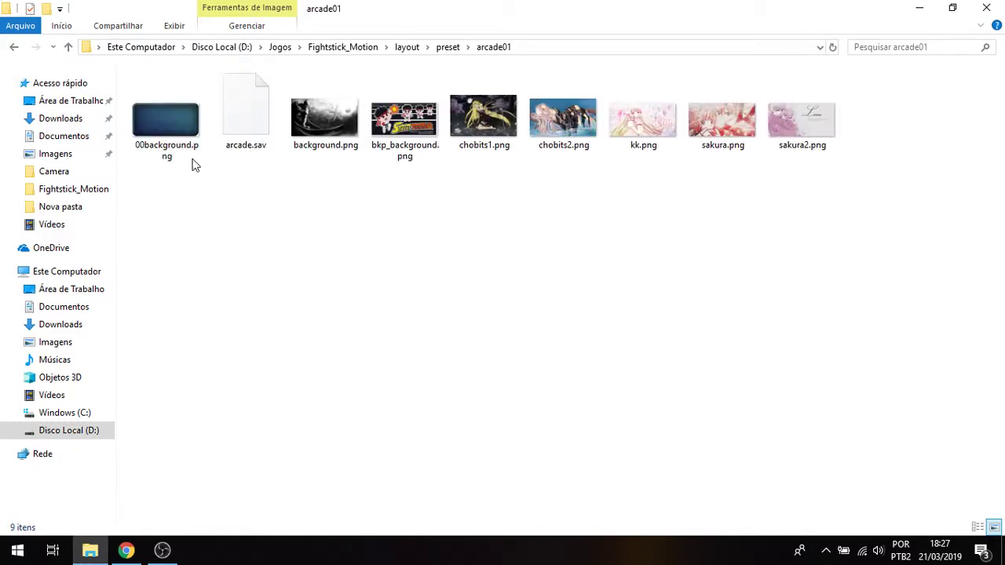
click(193, 161)
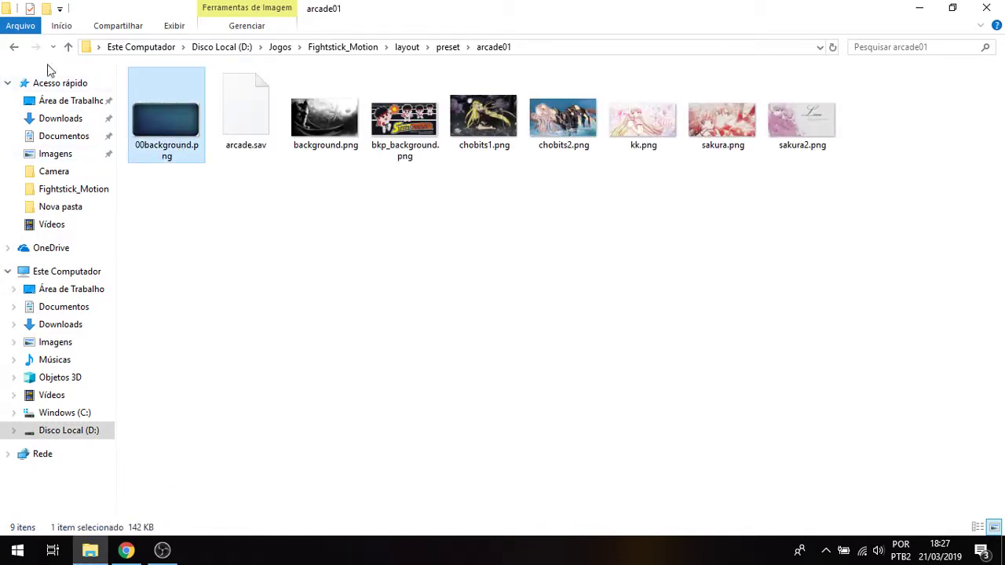
click(13, 47)
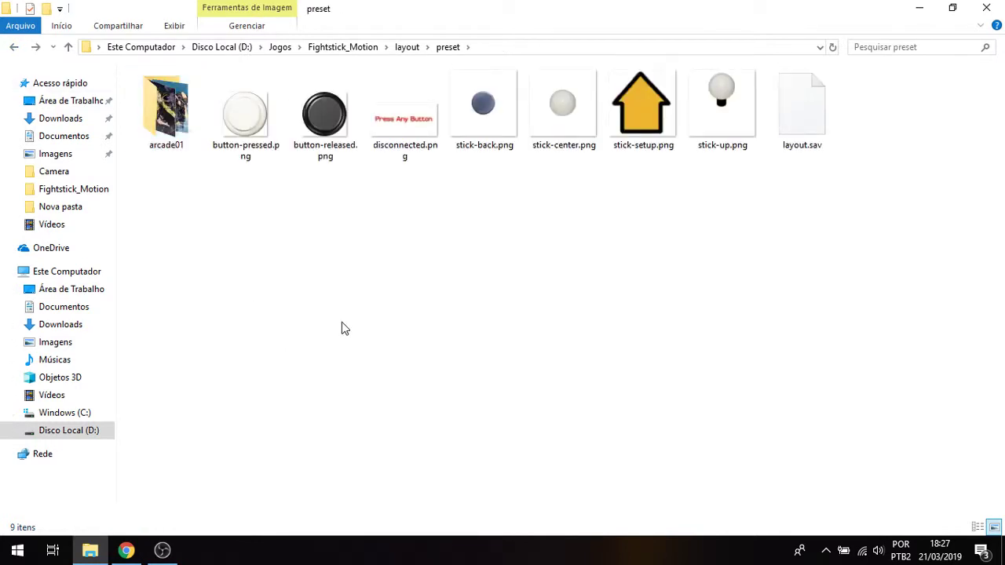
key(ctrl+v)
Rename the copied 00background.png in the preset folder as background.png
key(F2)
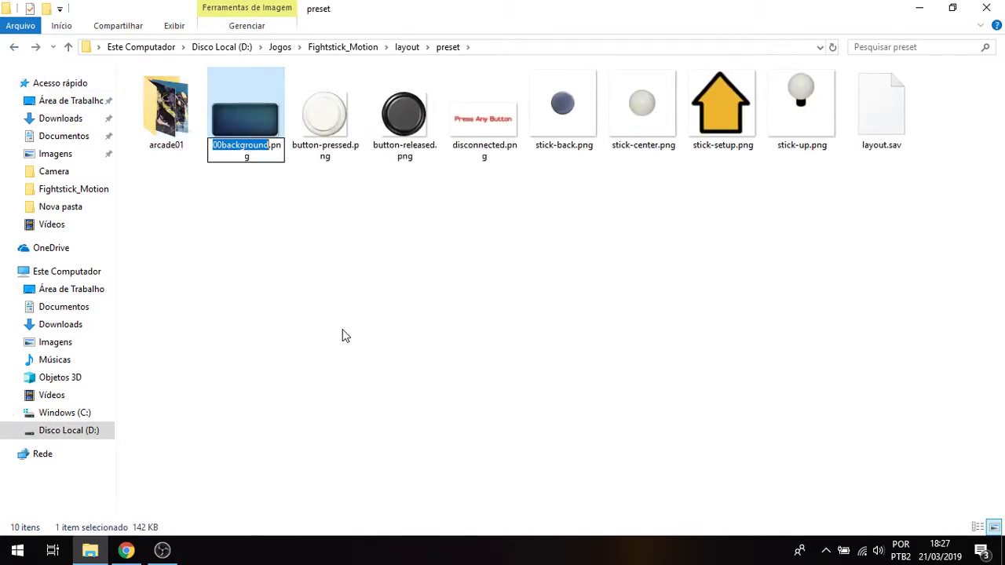
key(Home)
key(Delete)
key(Delete)
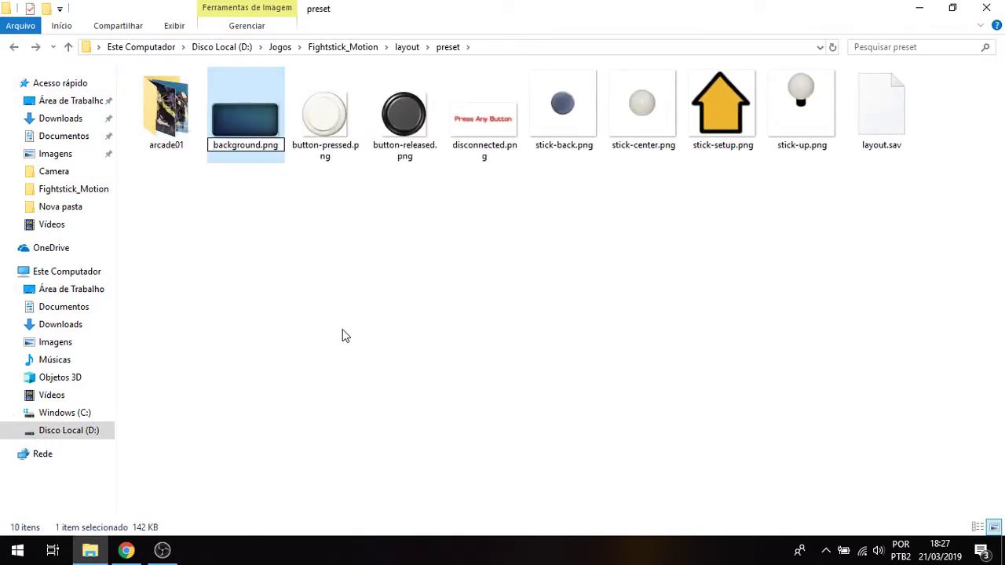
key(Return)
Return to the Fightstick_Motion folder and open fightstick.html in the browser with the new background
click(13, 47)
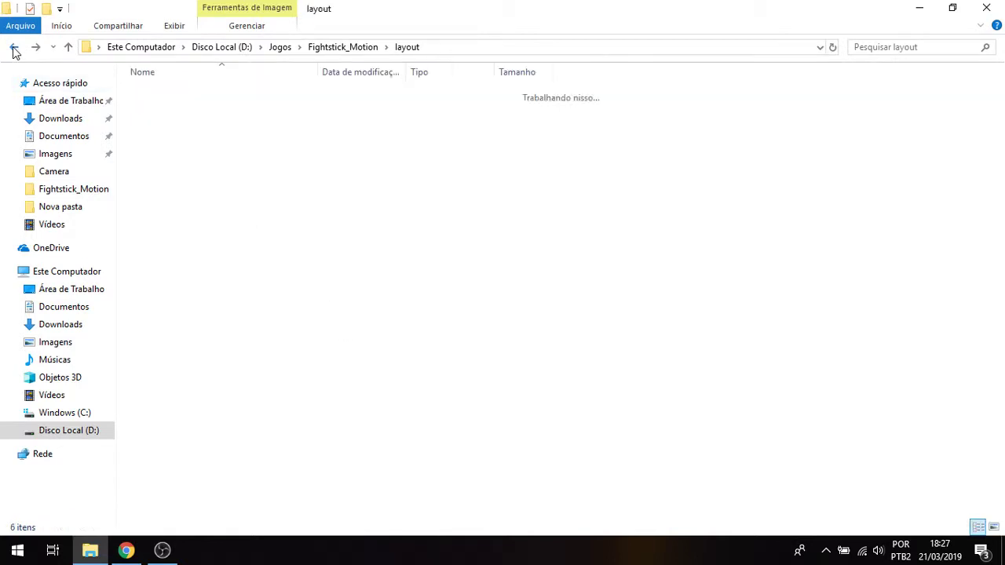
click(12, 47)
double_click(434, 119)
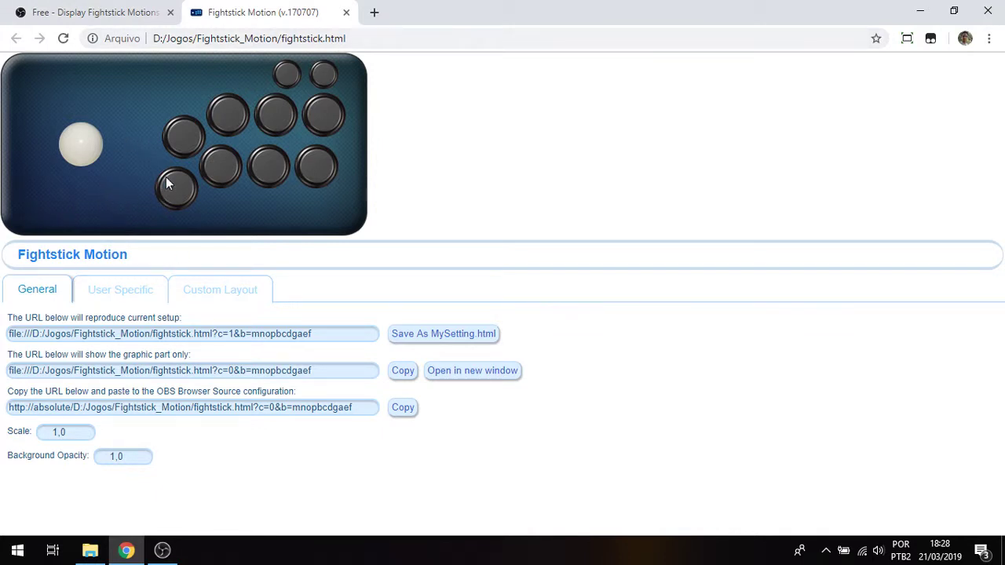
Assign on-screen buttons 1 to 10, including the two small upper ones, to the matching buttons of the physical controller
click(185, 139)
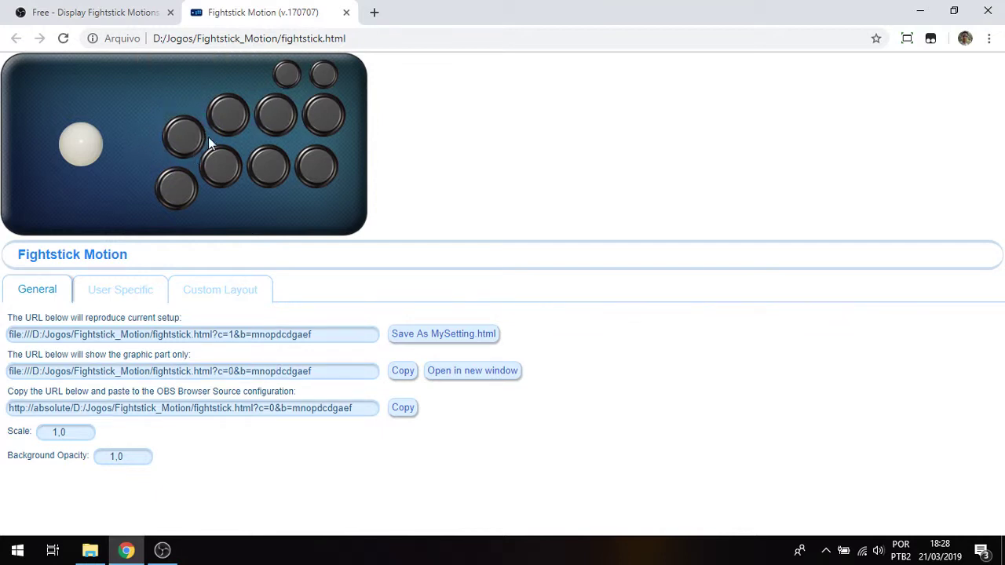
click(226, 121)
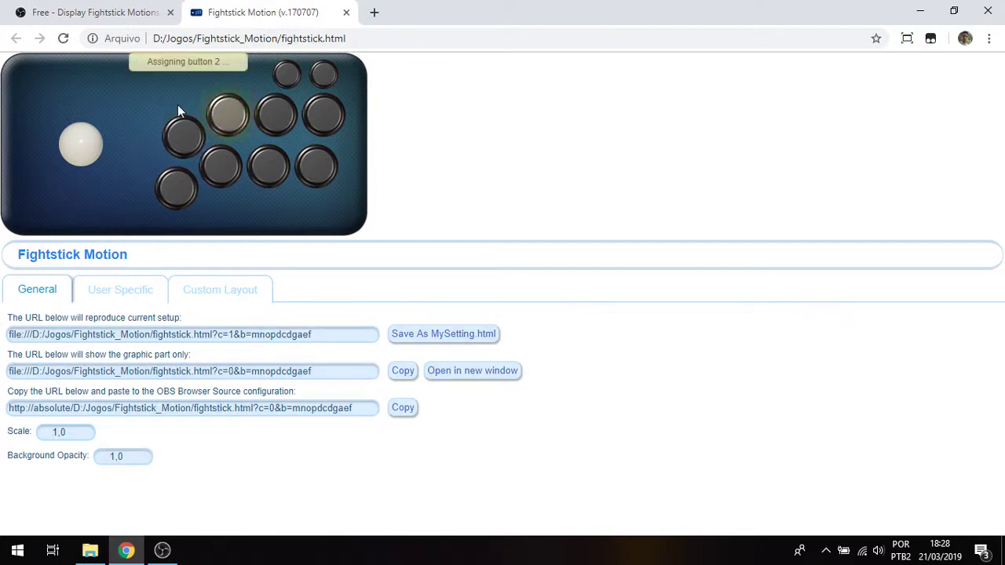
click(280, 114)
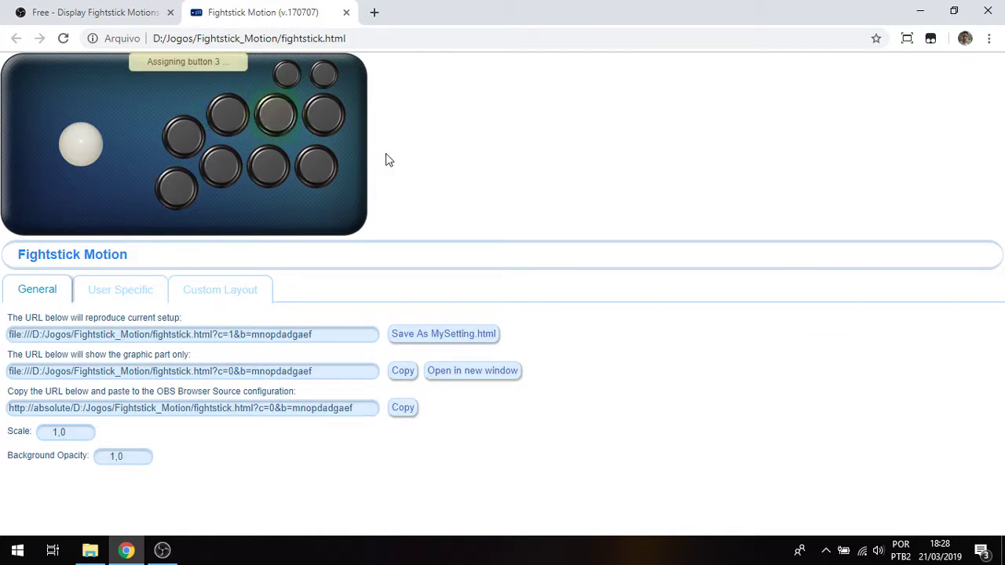
click(333, 123)
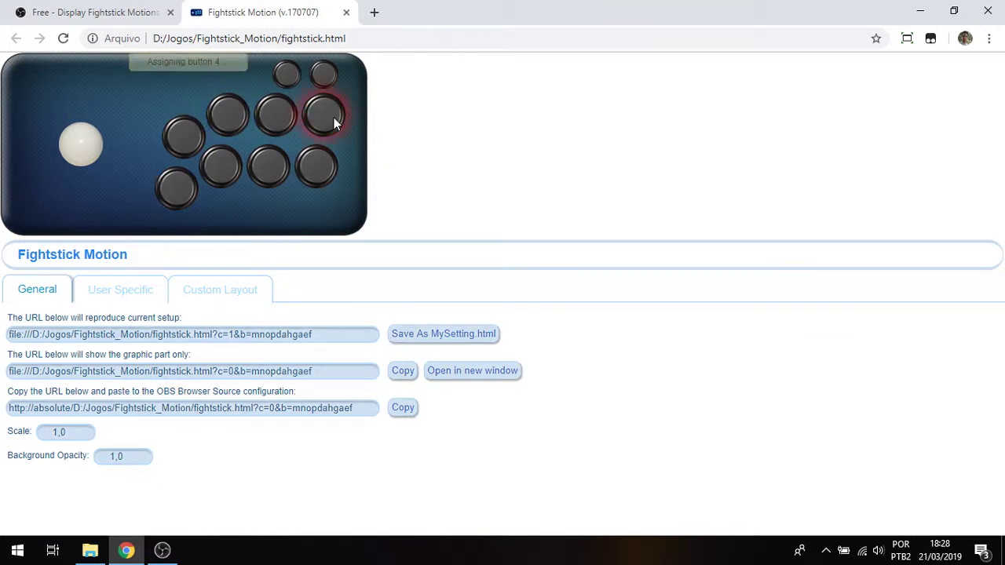
click(181, 191)
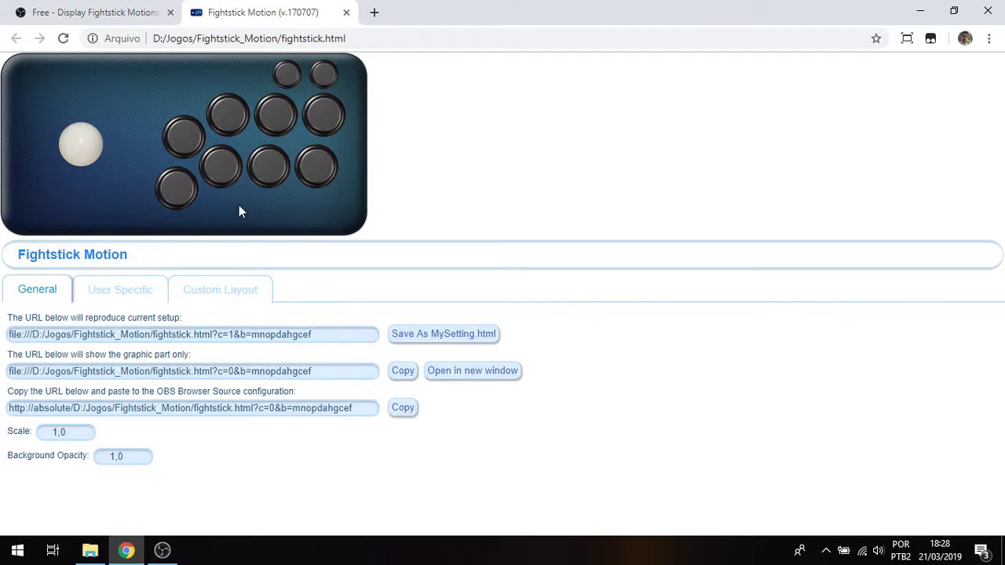
click(217, 168)
click(271, 176)
click(287, 73)
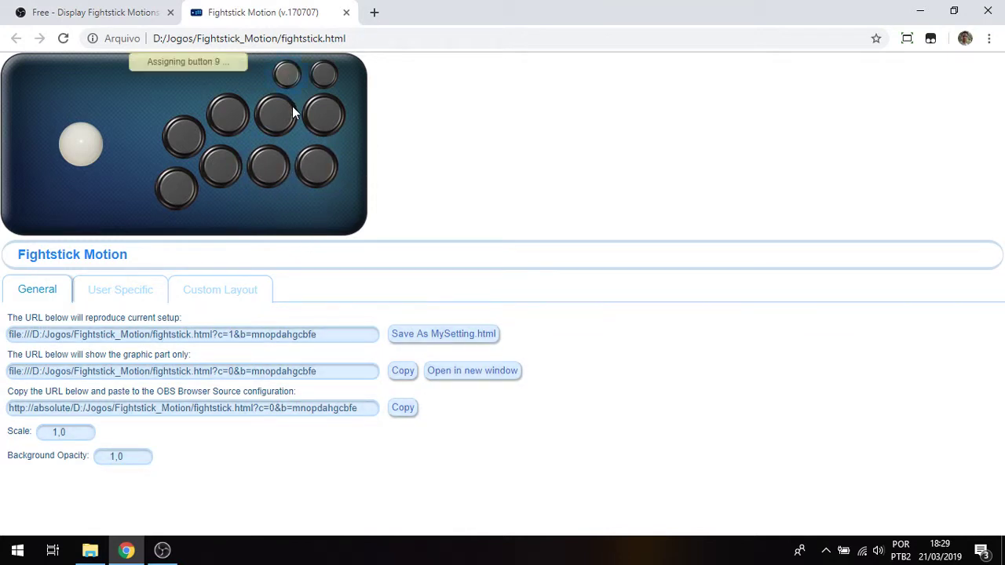
click(323, 73)
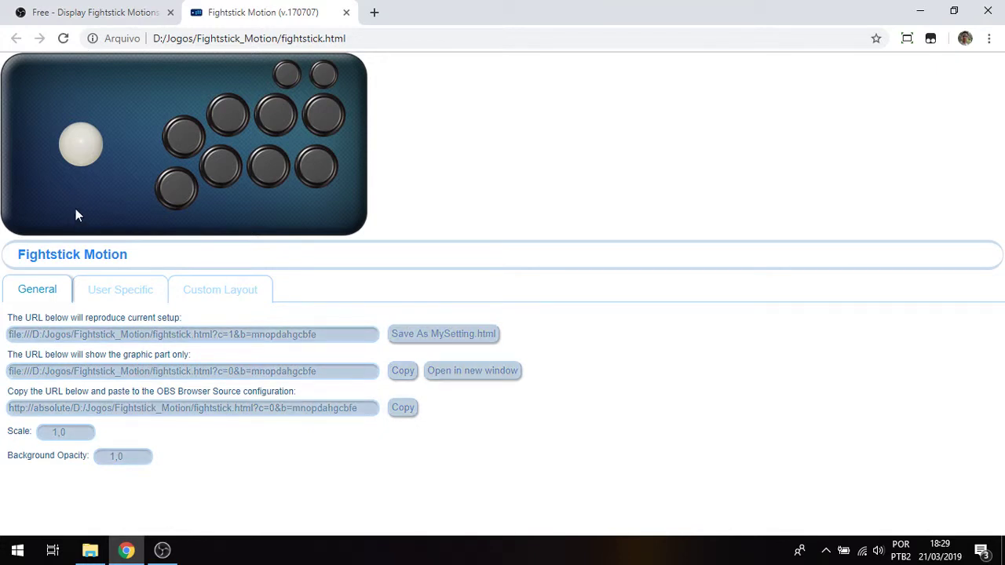
Assign the on-screen stick's up, right, down and left directions to the physical stick's axes
click(40, 149)
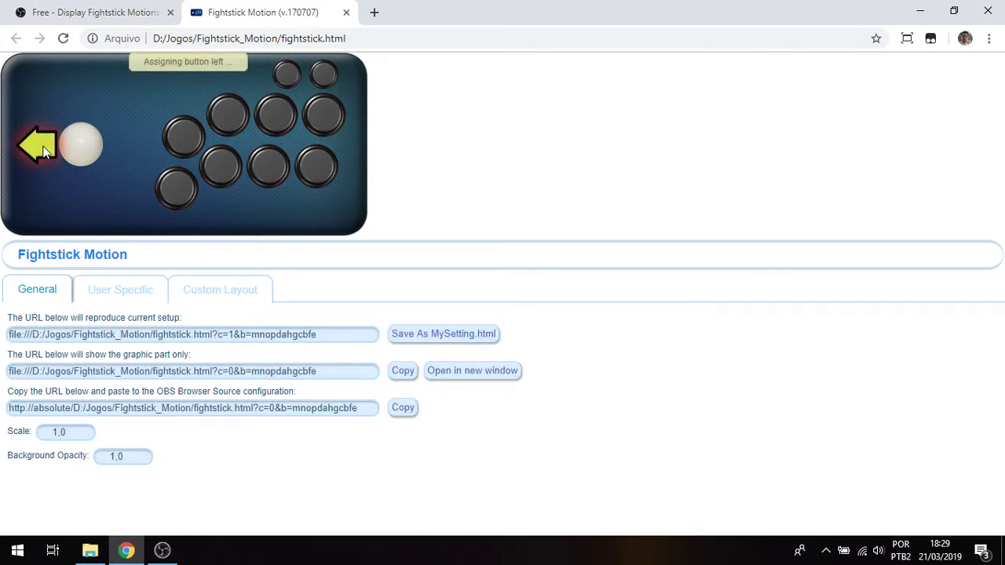
click(81, 101)
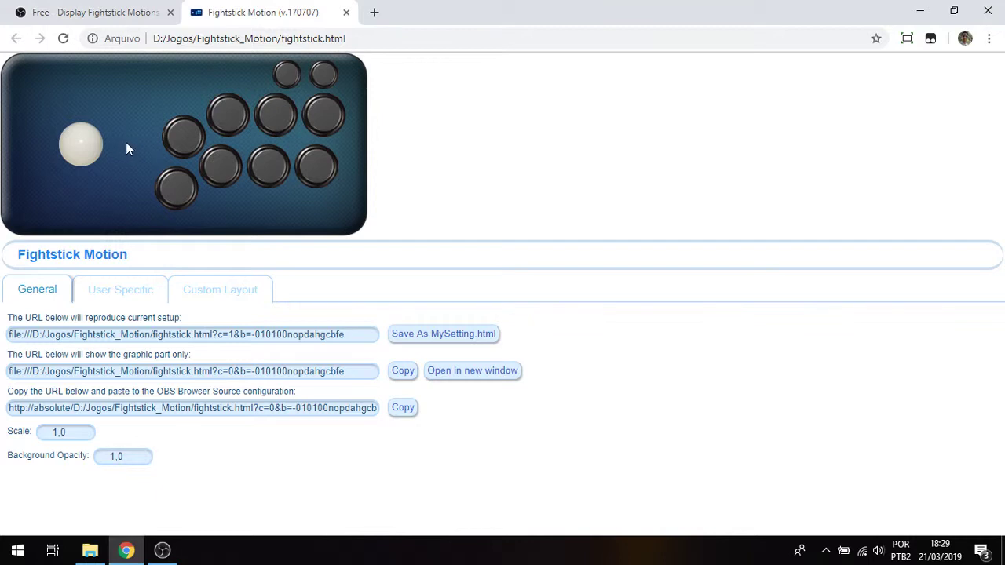
click(126, 142)
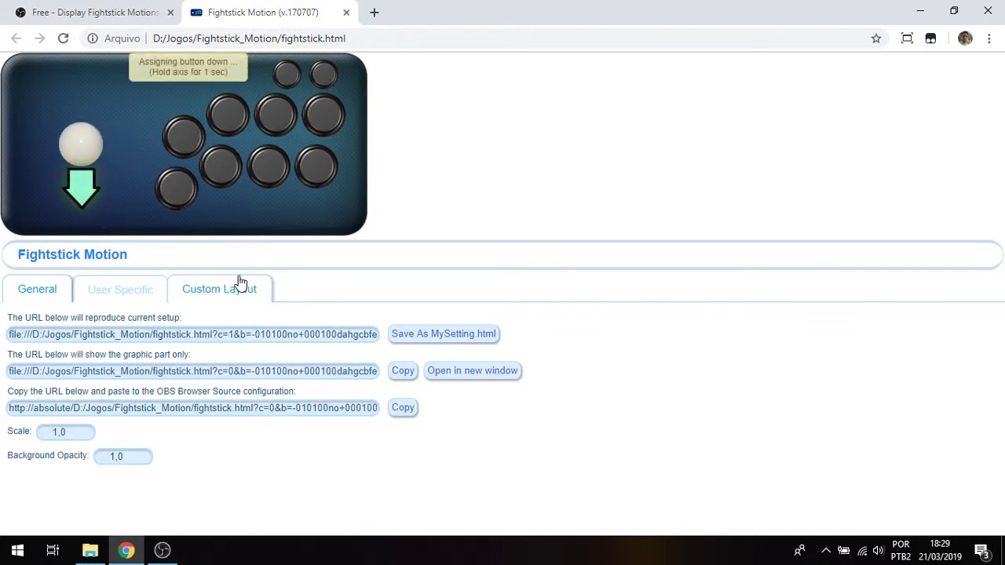
click(33, 153)
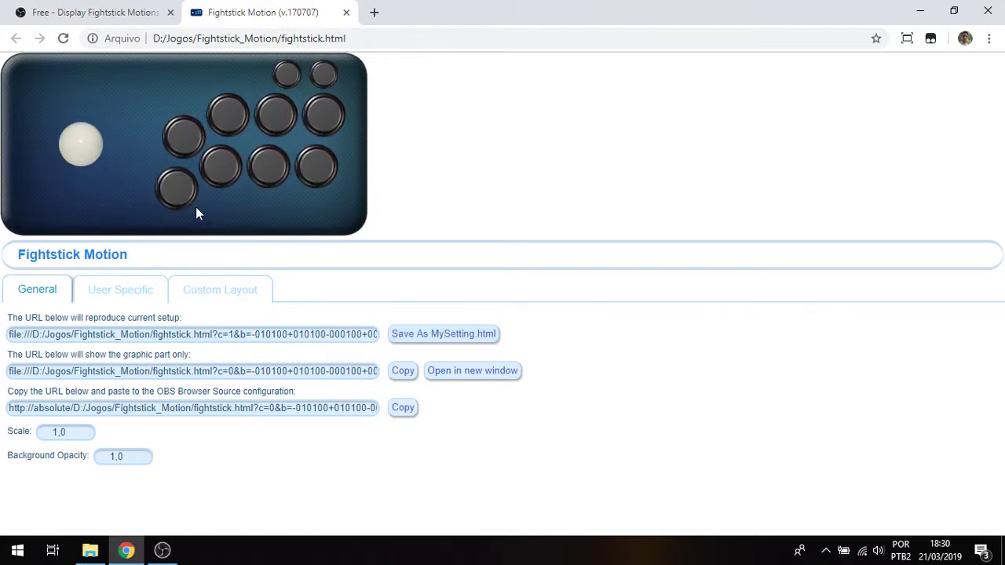
Close and reopen fightstick.html from its folder and assign buttons 1 to 10 to the physical controller again
click(346, 13)
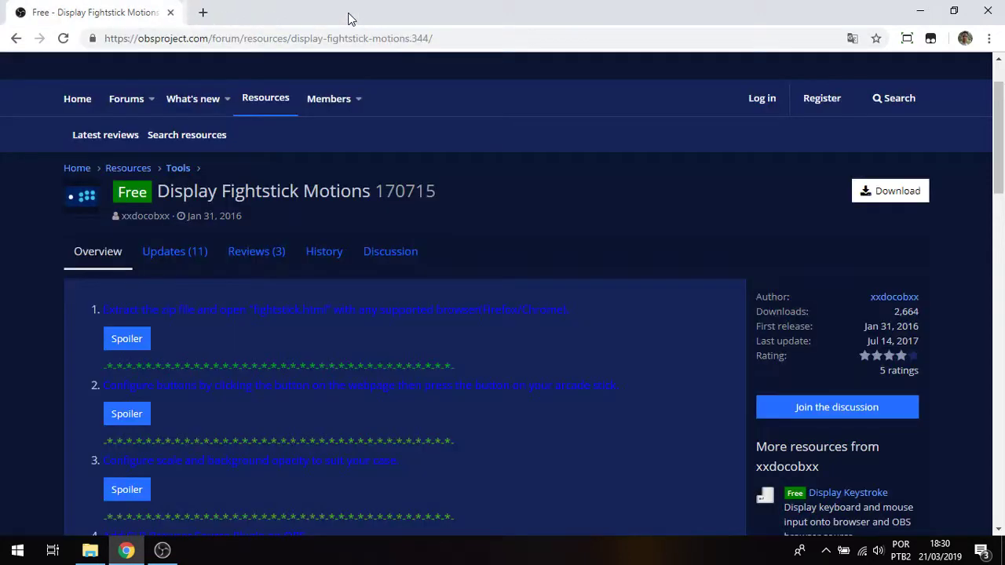
click(91, 550)
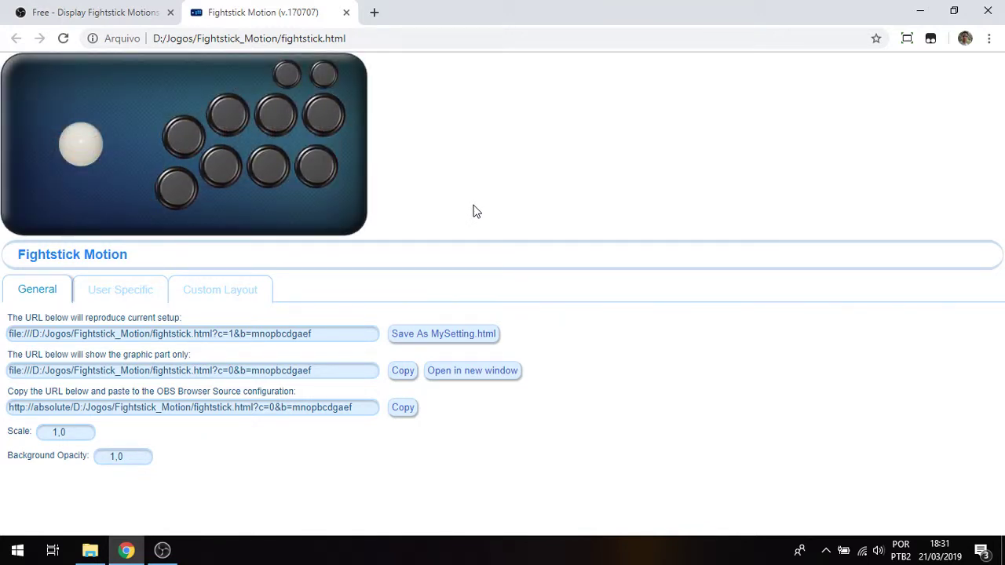
click(174, 135)
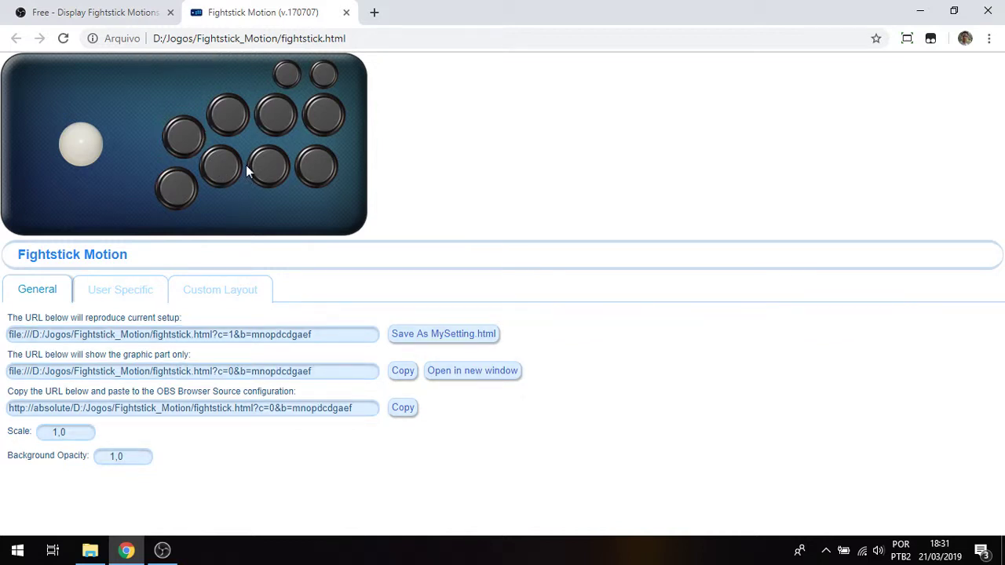
click(230, 119)
click(274, 113)
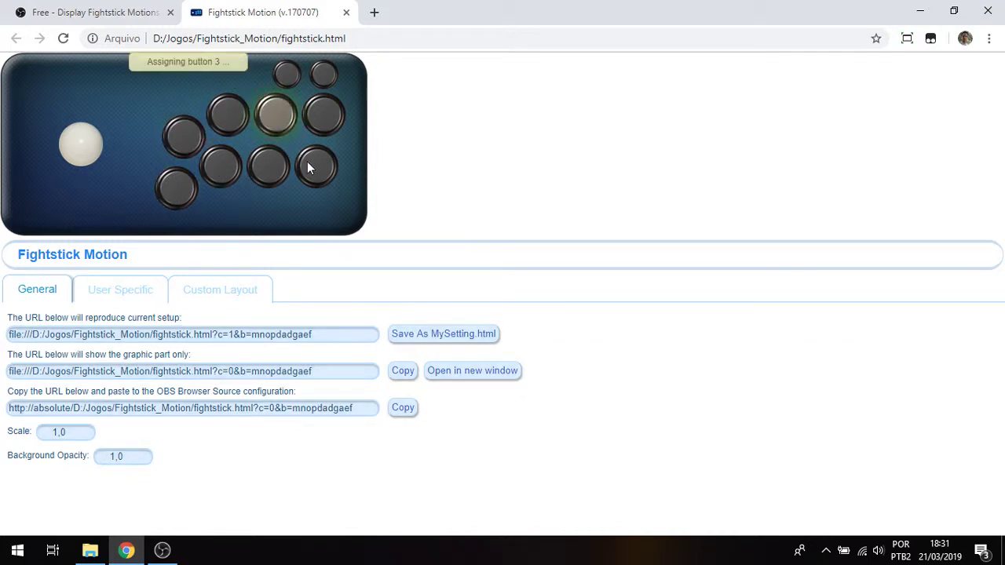
click(324, 124)
click(177, 186)
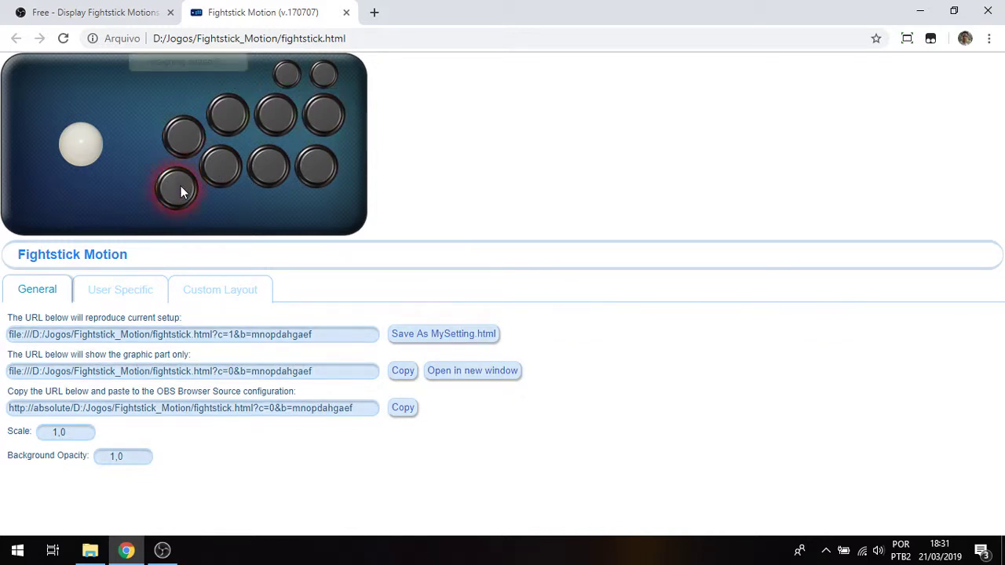
click(227, 173)
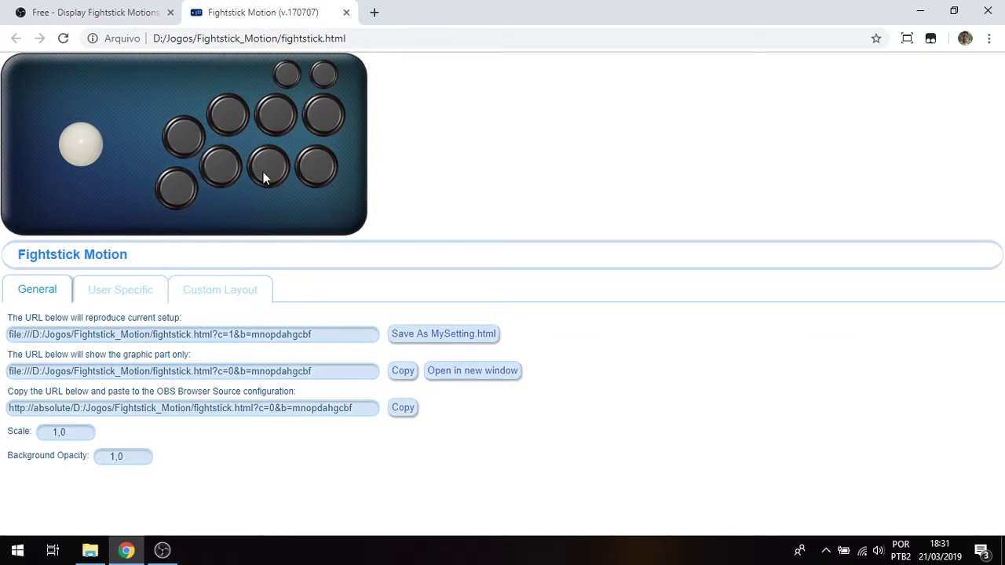
click(265, 172)
click(319, 166)
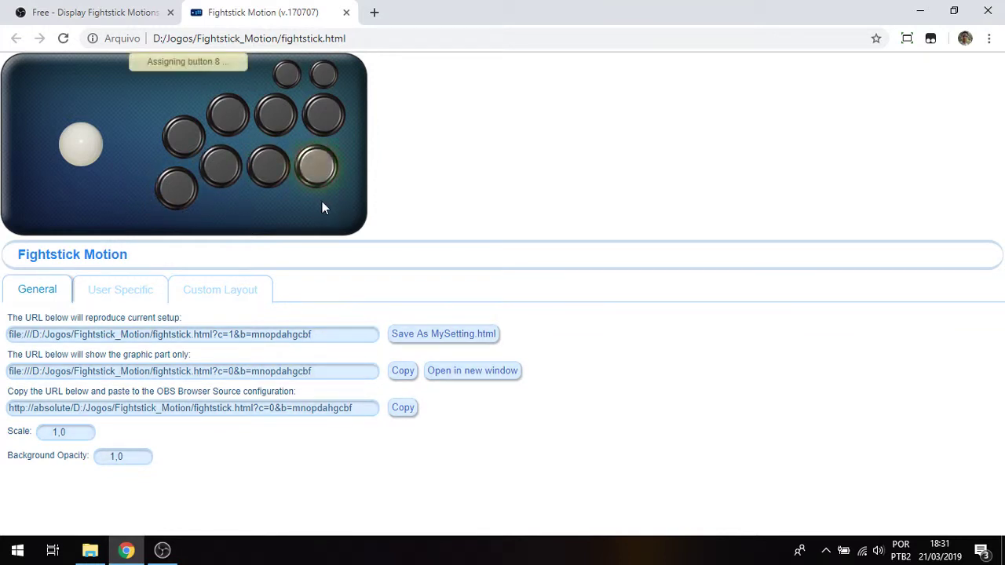
click(286, 73)
click(323, 74)
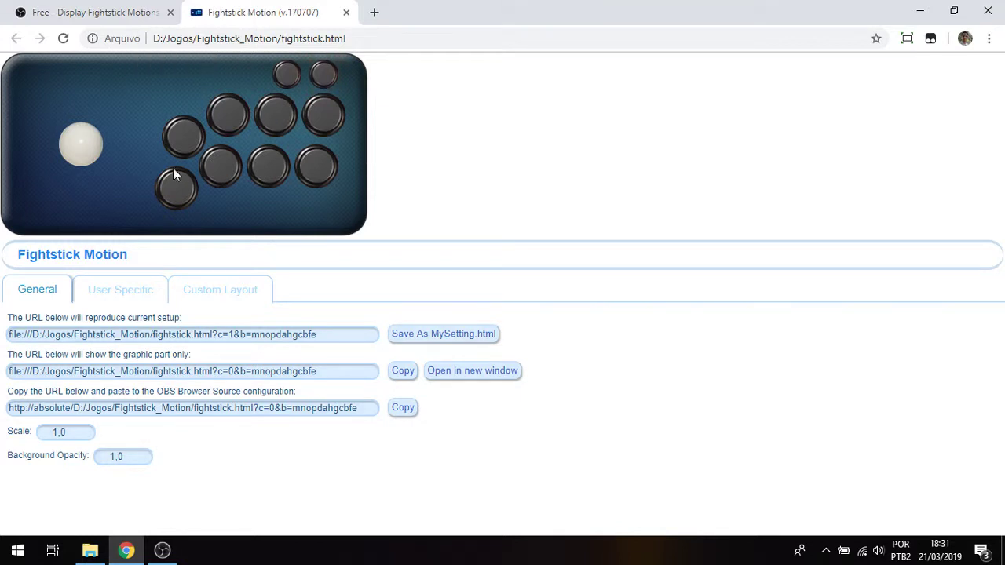
Assign the on-screen stick's up, right, down and left directions to the physical stick's axes again
click(84, 125)
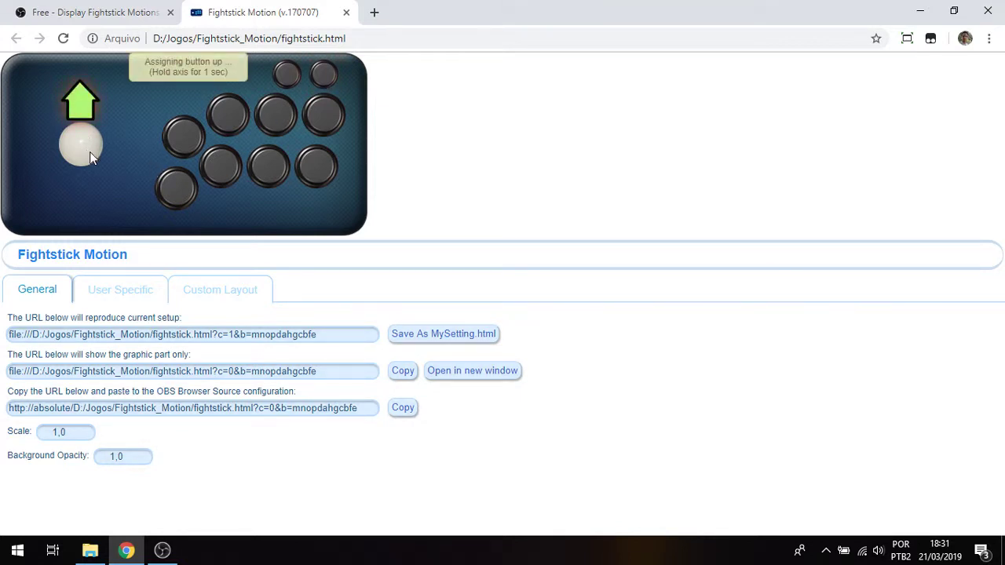
click(116, 146)
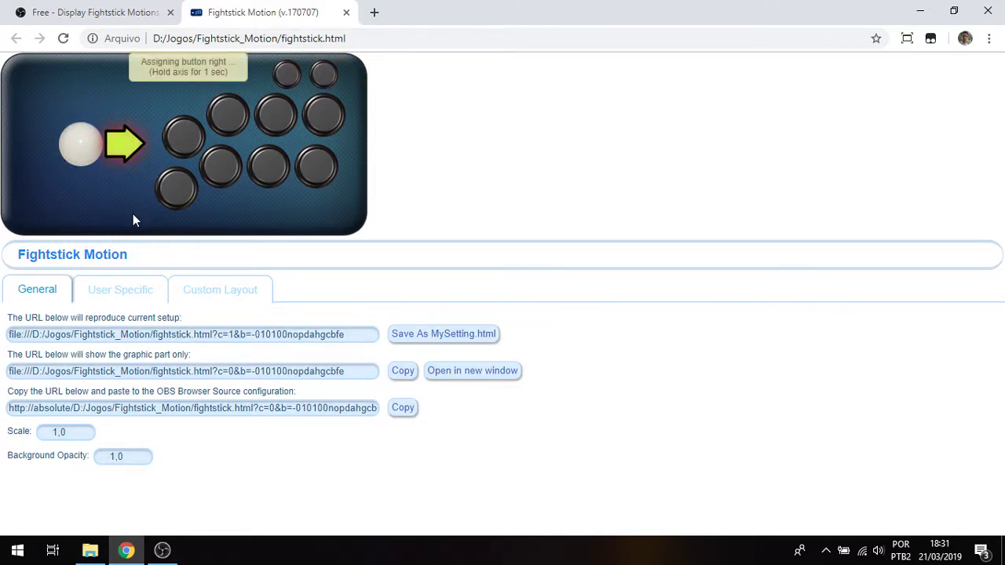
click(78, 190)
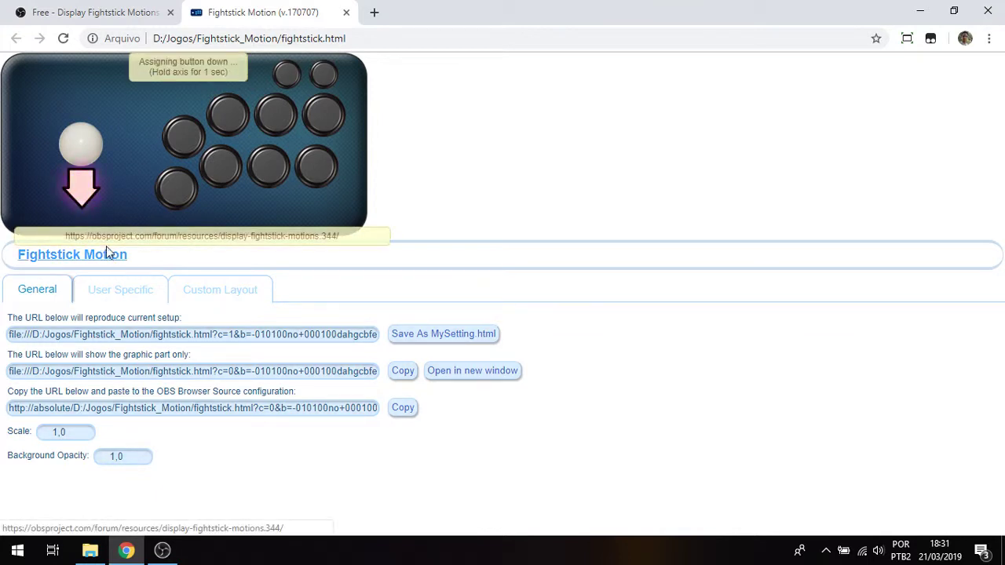
click(48, 151)
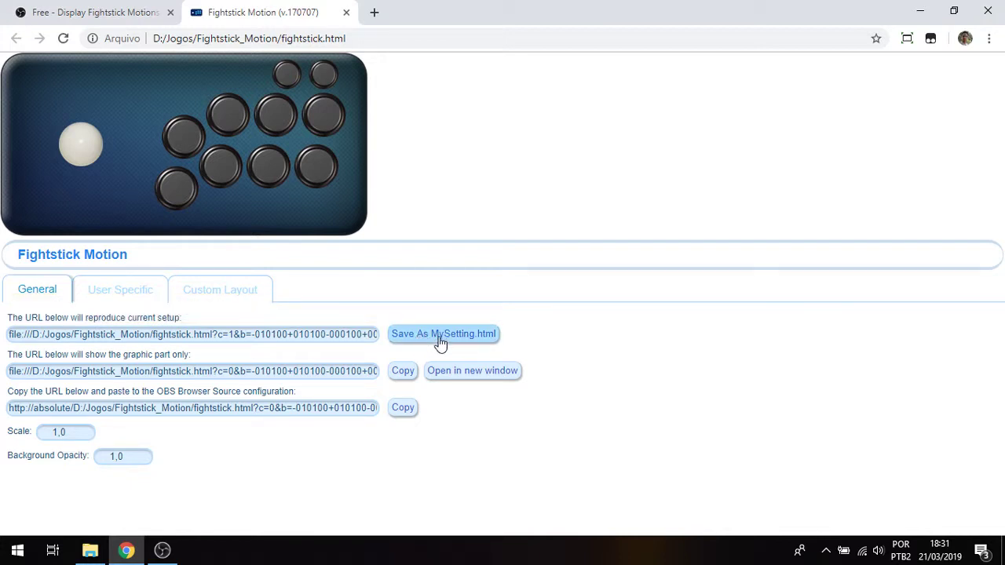
Save the current setup as MySetting.html and move the file from Downloads into the Fightstick_Motion folder
click(465, 336)
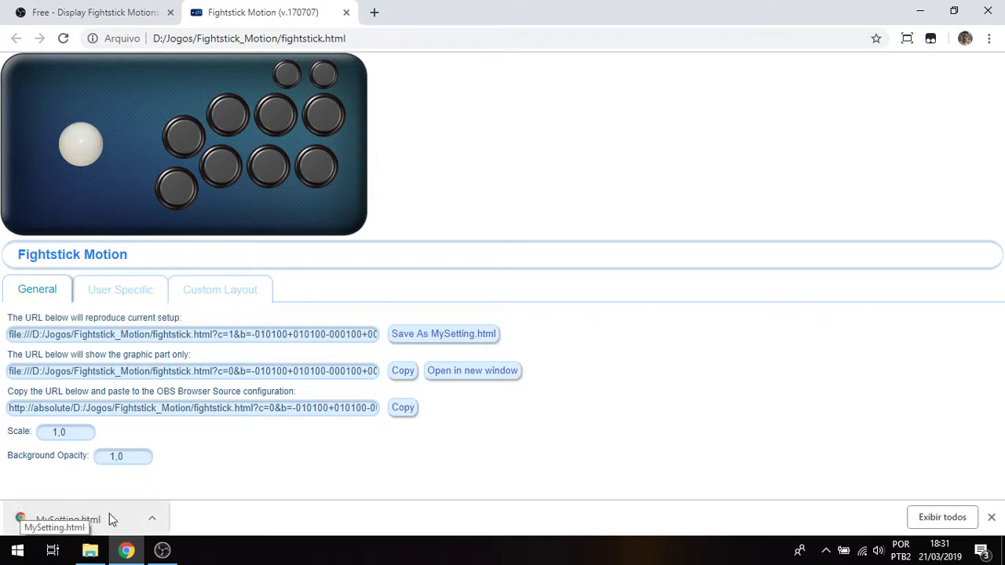
click(89, 550)
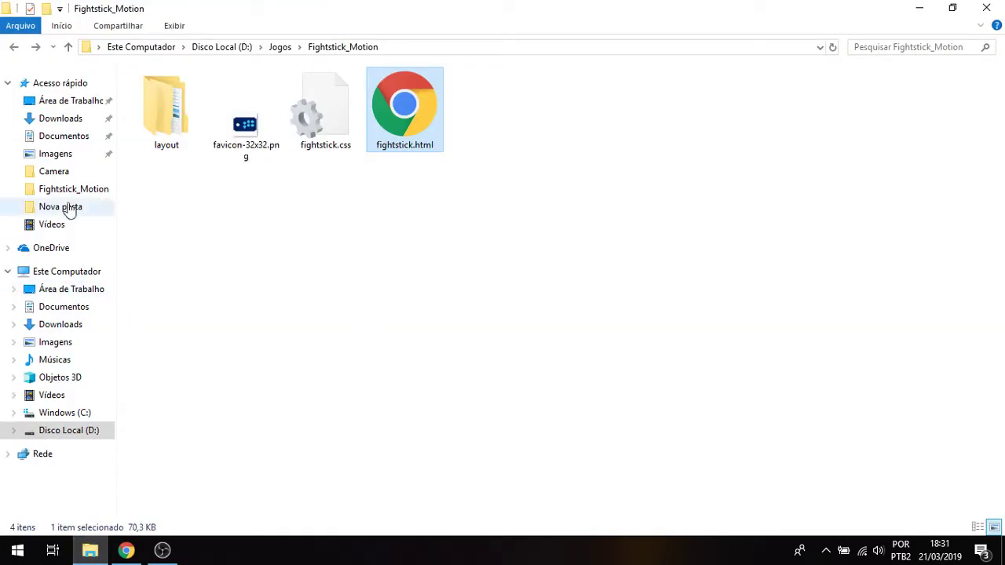
click(57, 122)
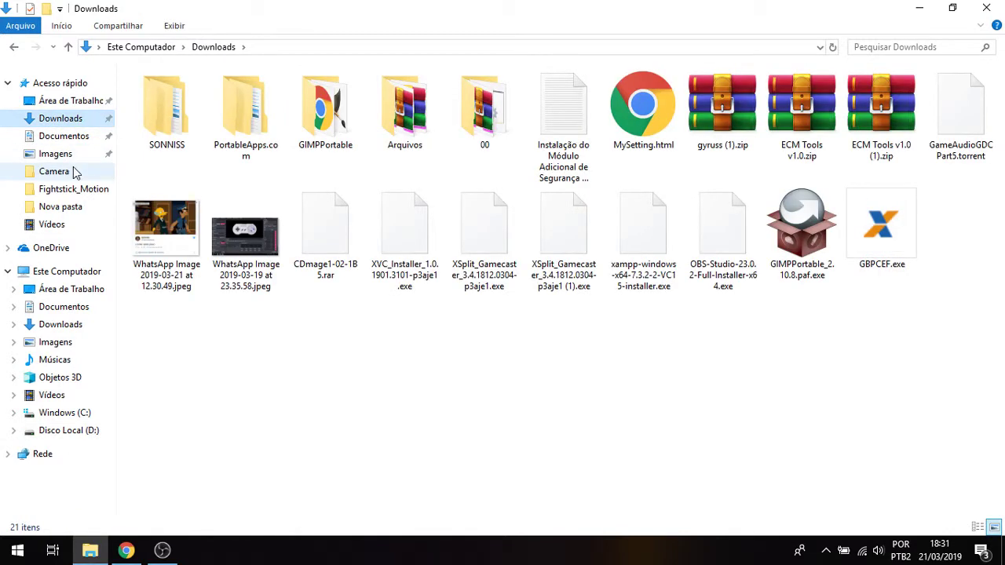
click(660, 148)
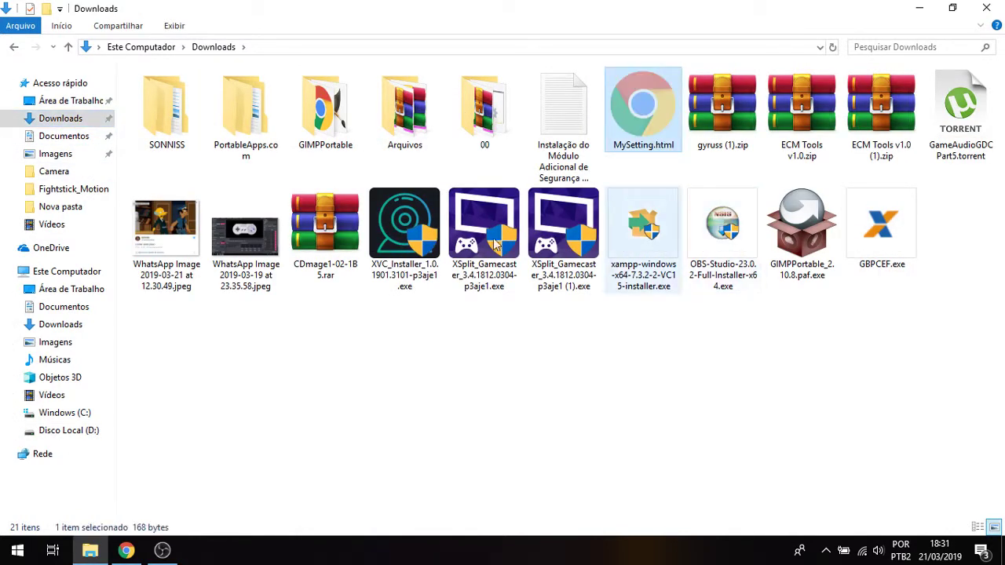
click(15, 49)
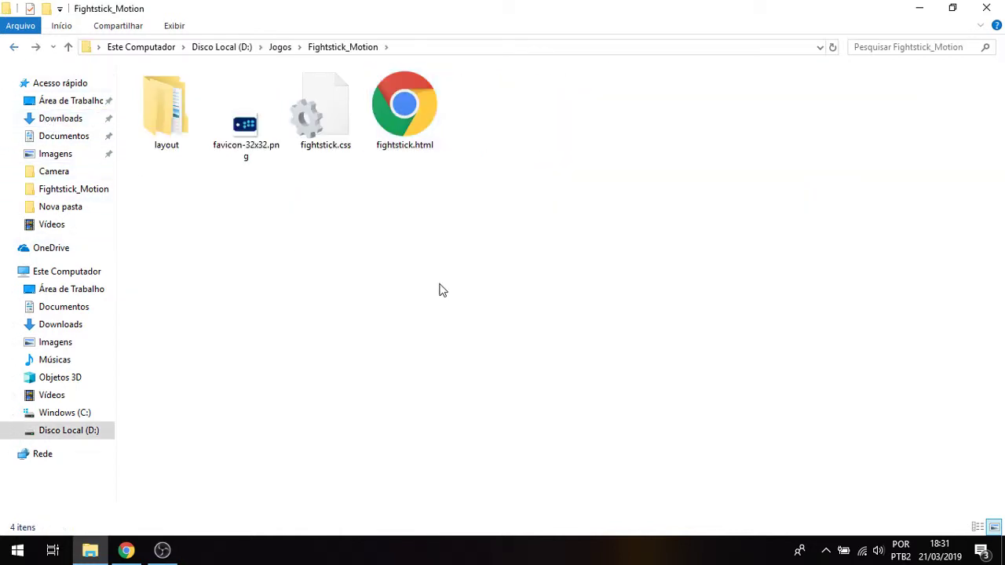
key(ctrl+v)
click(368, 361)
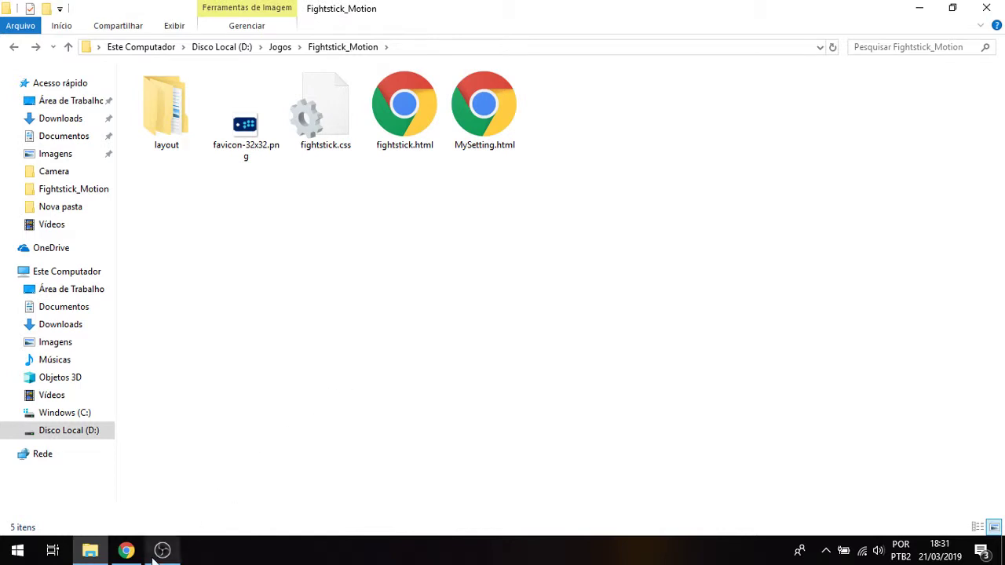
Close the old Fightstick Motion page, reopen the setup through MySetting.html in its folder, and dismiss the browser's download bar
click(126, 550)
click(346, 12)
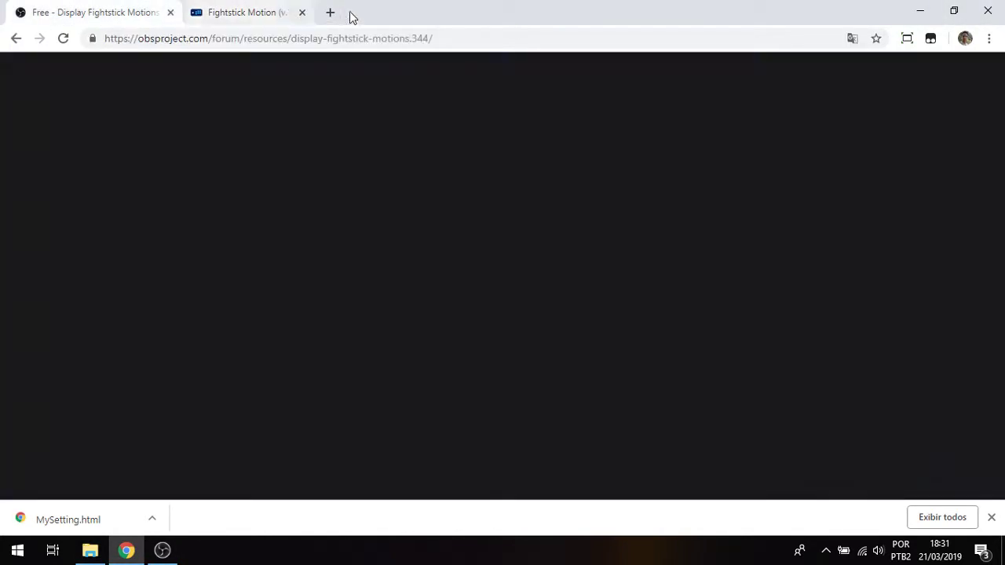
click(90, 550)
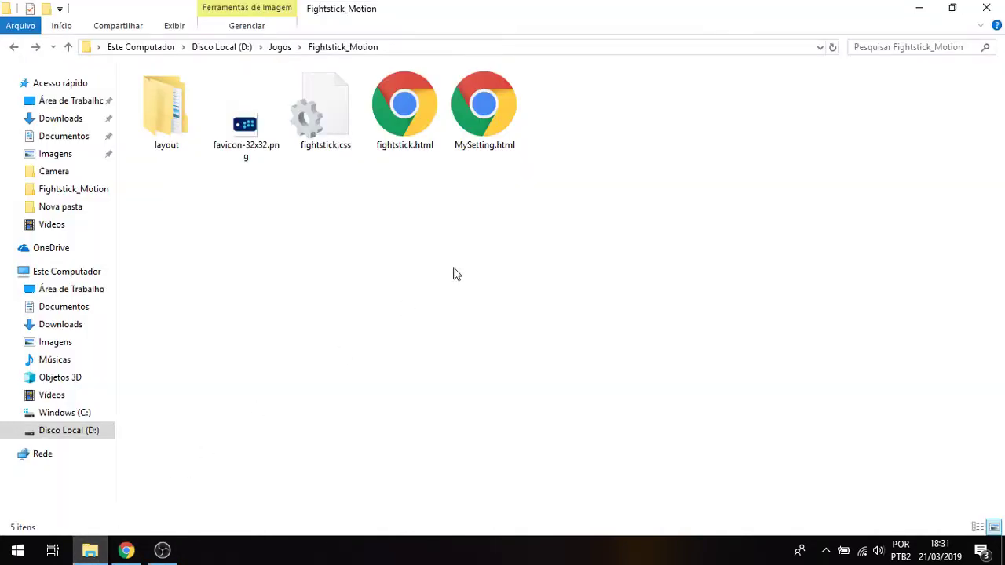
double_click(494, 130)
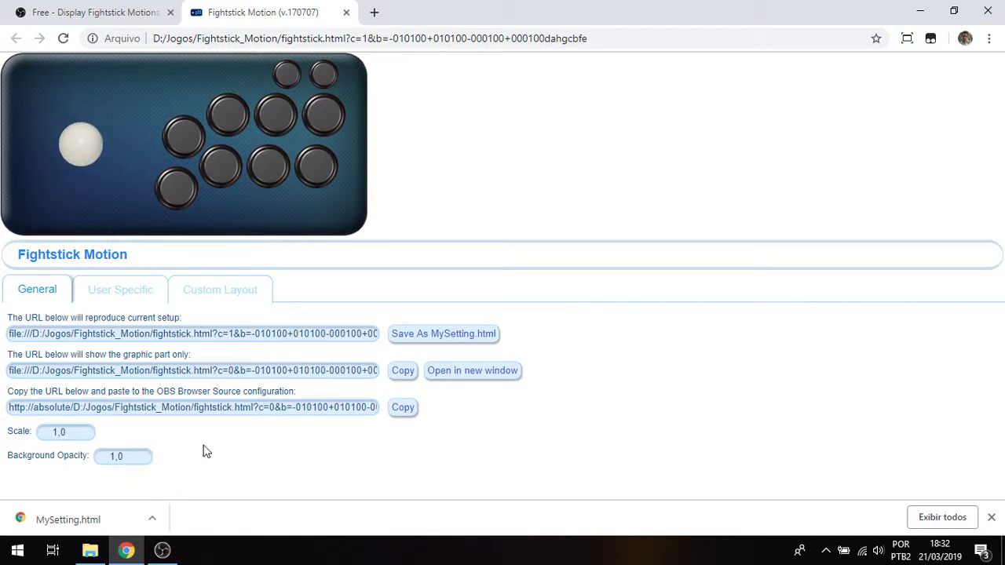
click(992, 519)
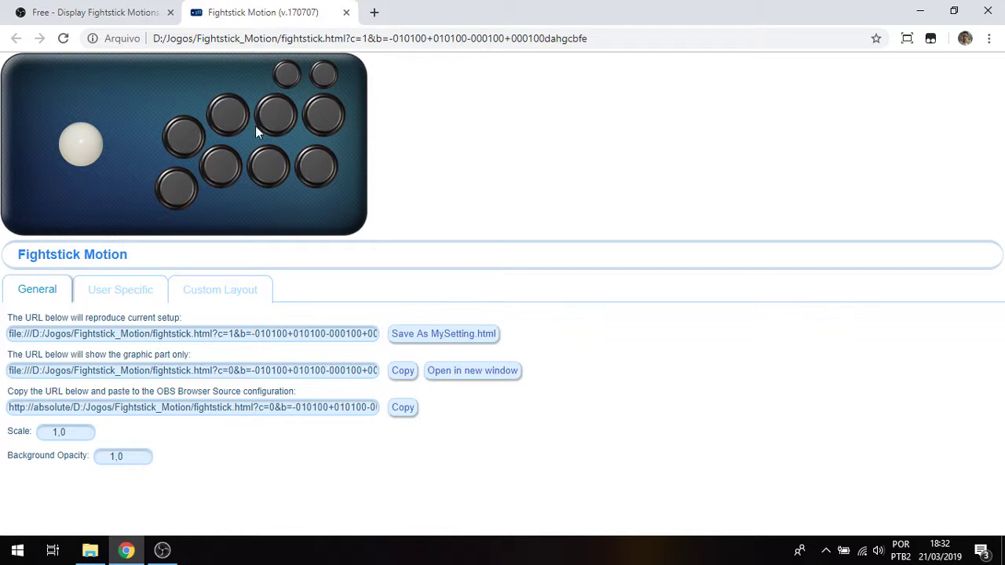
Copy the URL that shows only the graphic part, preview it in a separate browser tab, and close that tab
click(401, 374)
key(ctrl+c)
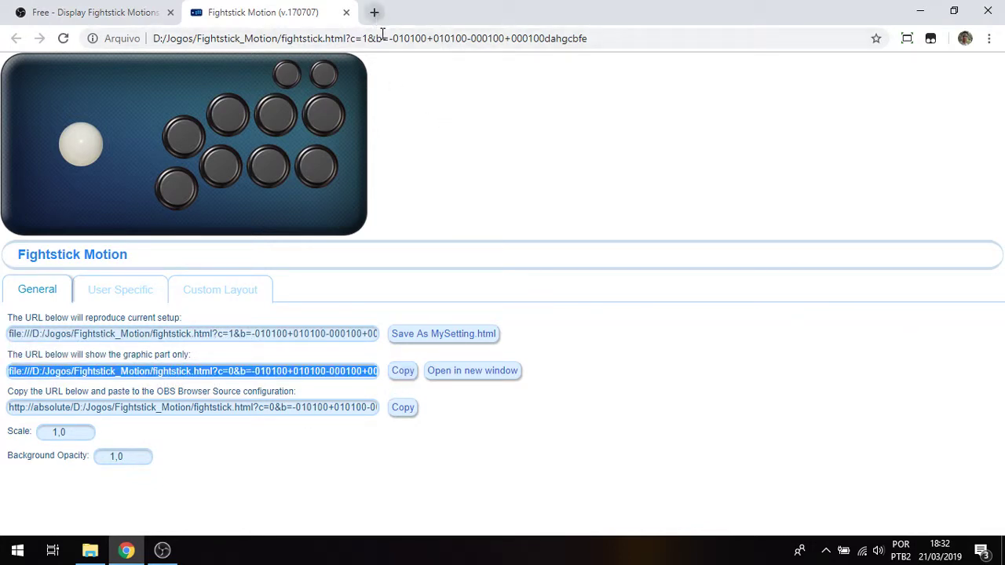
key(ctrl+t)
key(ctrl+v)
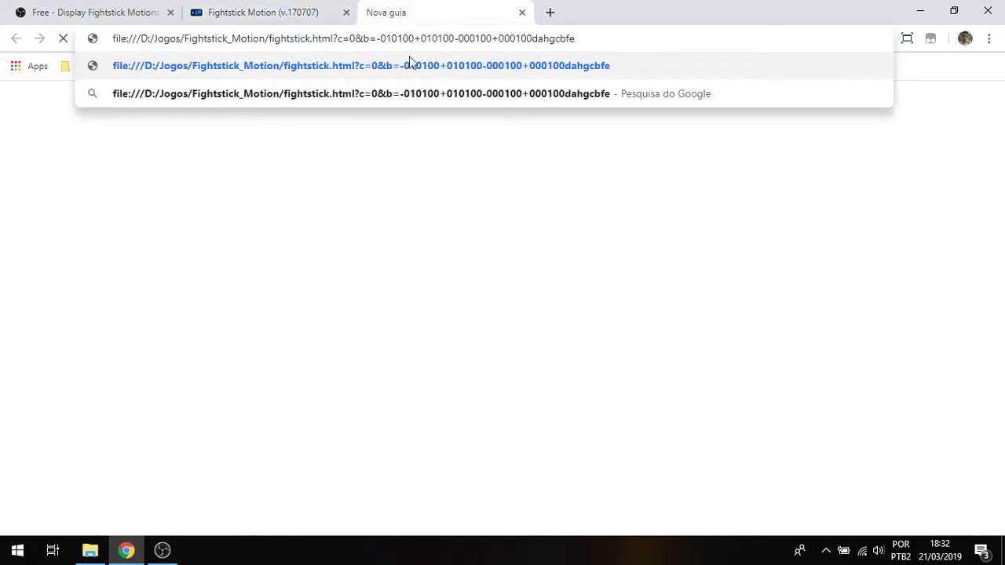
key(Return)
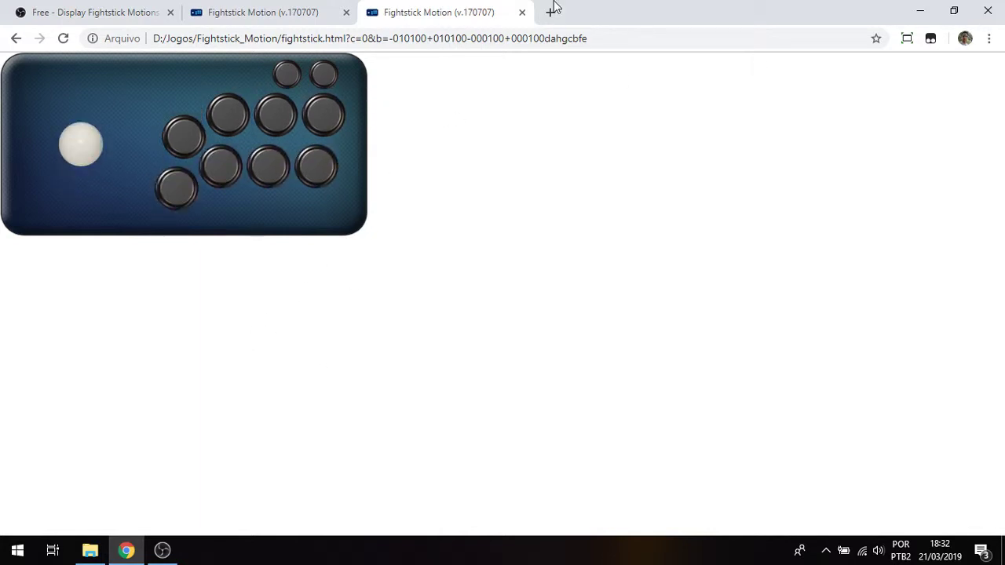
click(522, 14)
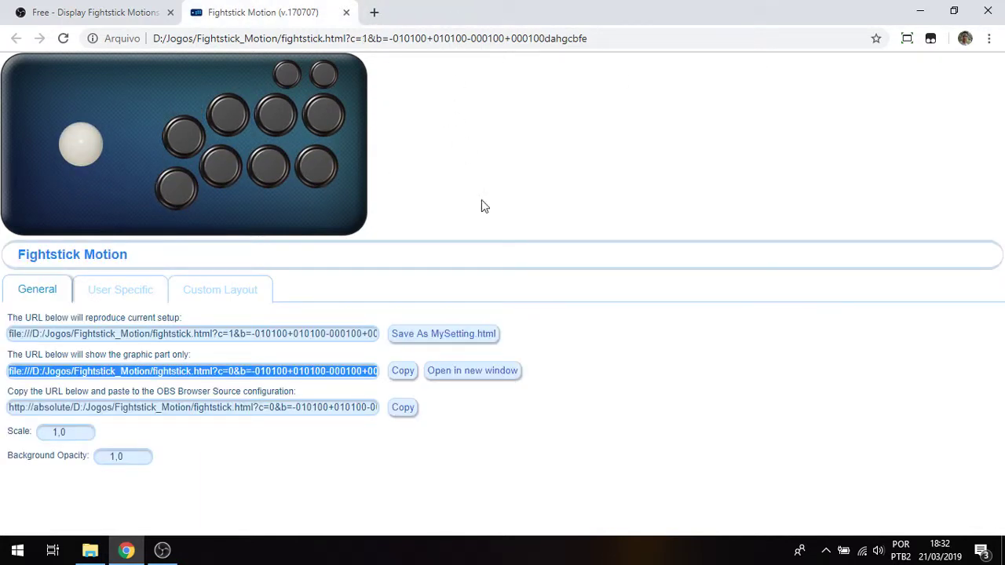
Copy the URL meant for the OBS Browser Source configuration
click(400, 408)
drag(314, 415, 91, 432)
click(402, 409)
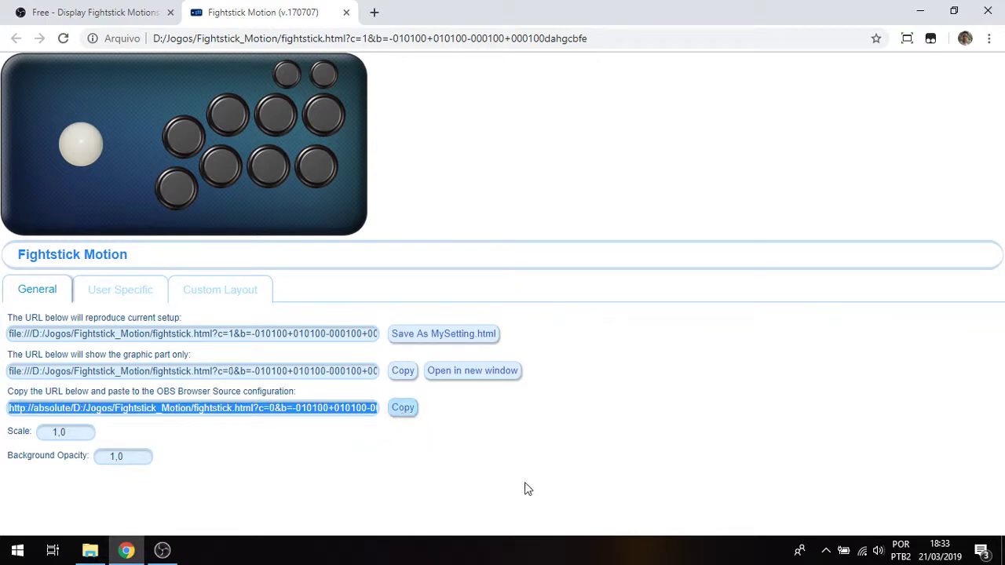
Minimize the browser and folder windows and launch OBS Studio from the desktop
click(920, 11)
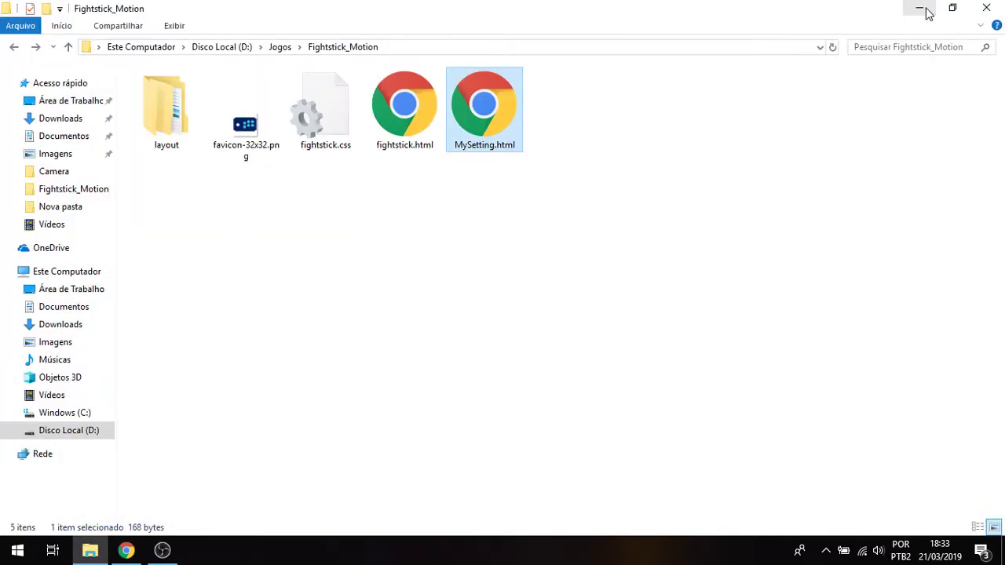
click(921, 7)
double_click(16, 186)
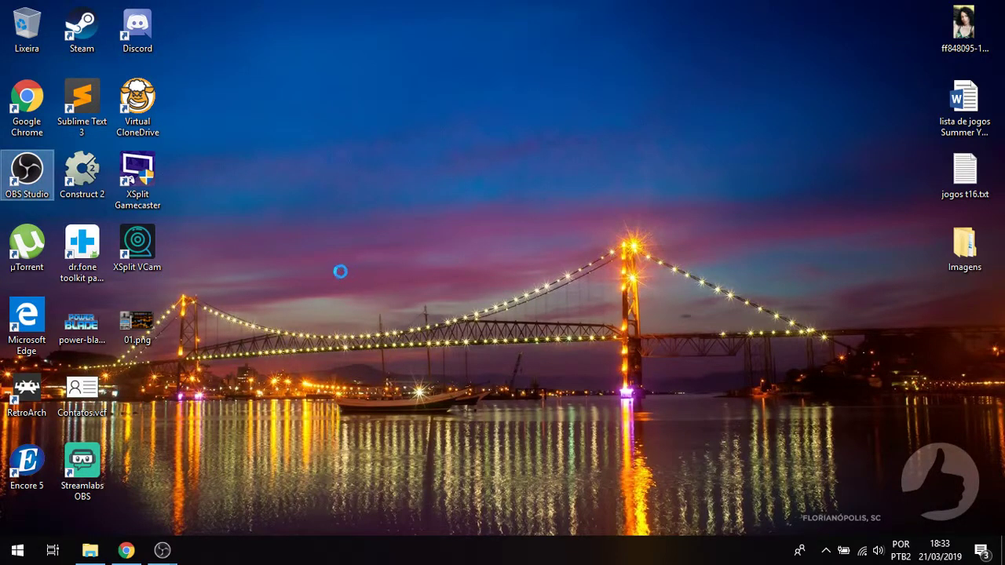
click(532, 298)
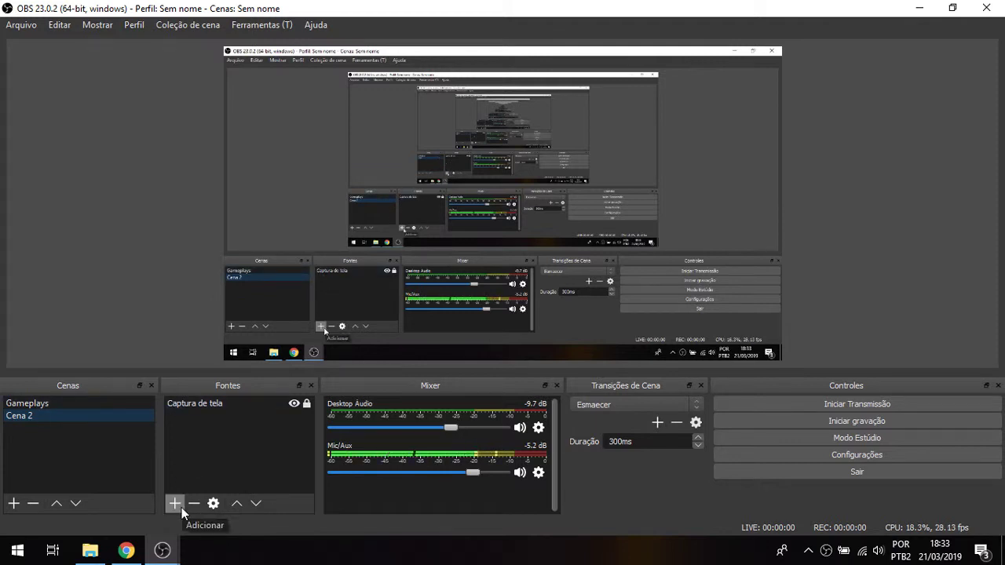
Close the Captura de tela source's properties without changes and add a new scene with the suggested name
double_click(210, 403)
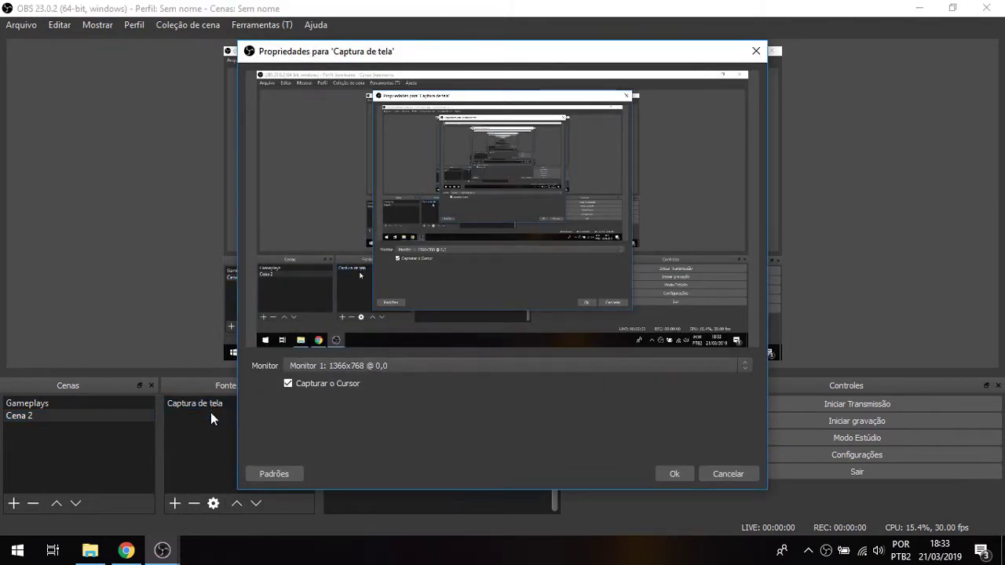
click(737, 472)
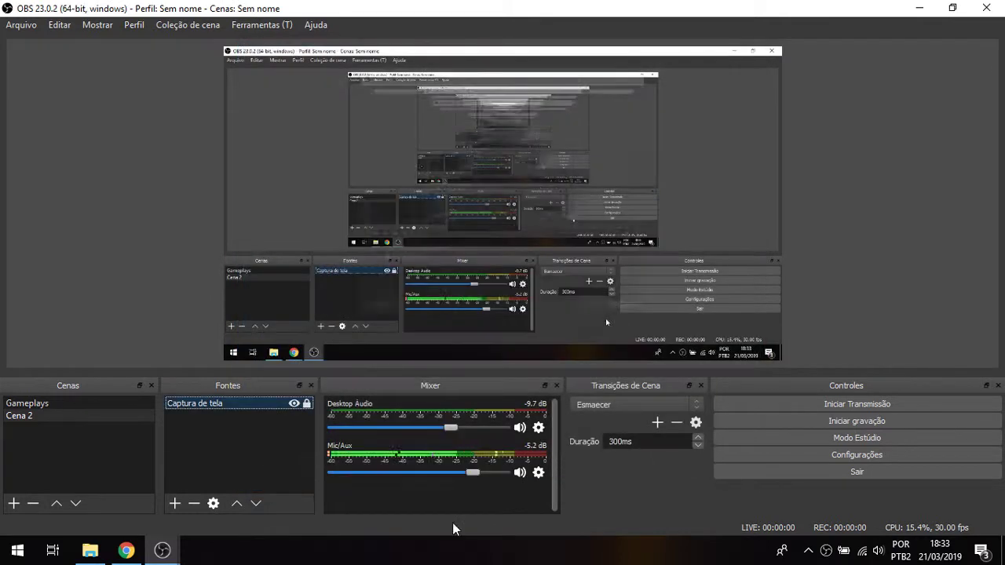
click(14, 502)
click(469, 299)
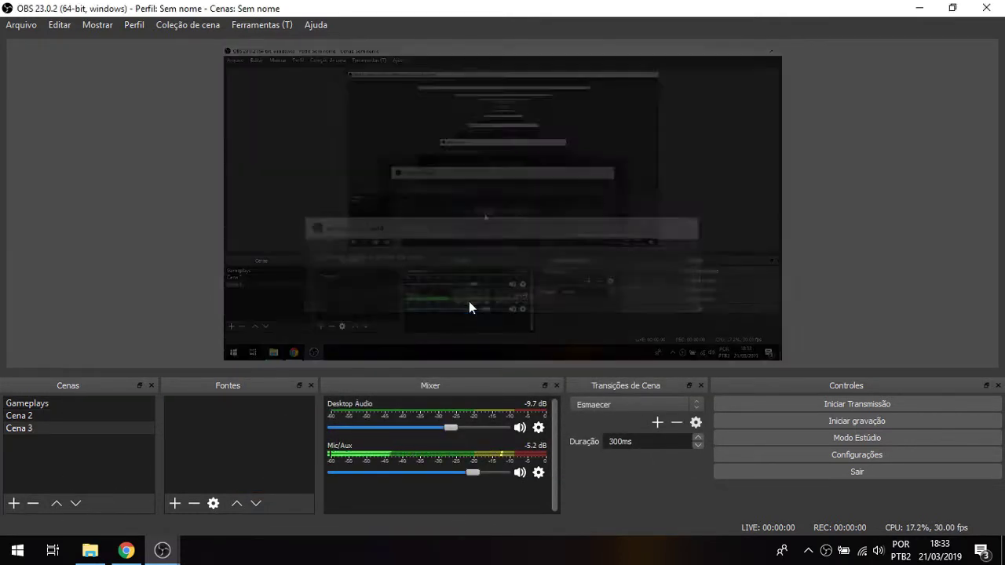
Create a new image source with the default name Imagem in the empty scene
click(174, 503)
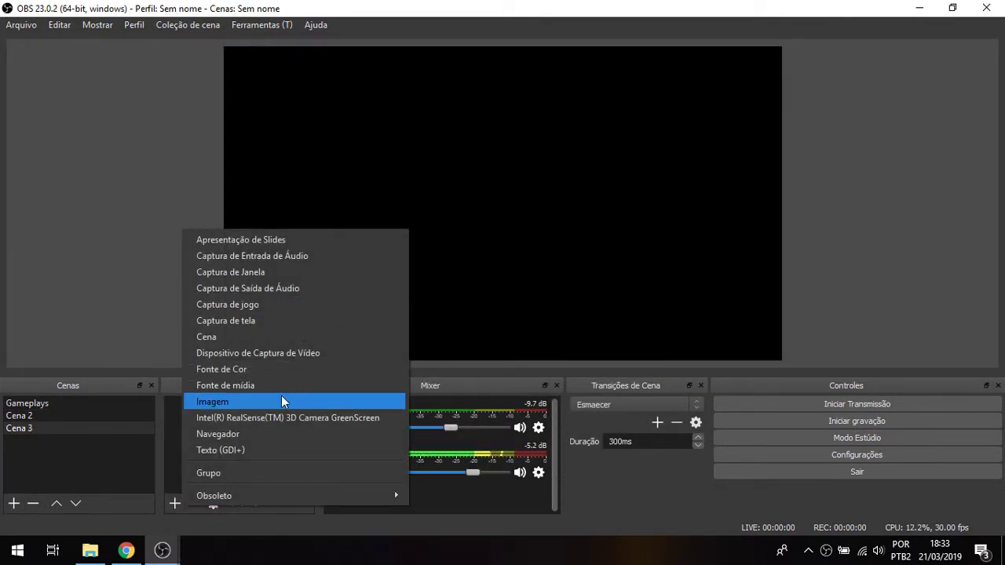
click(260, 401)
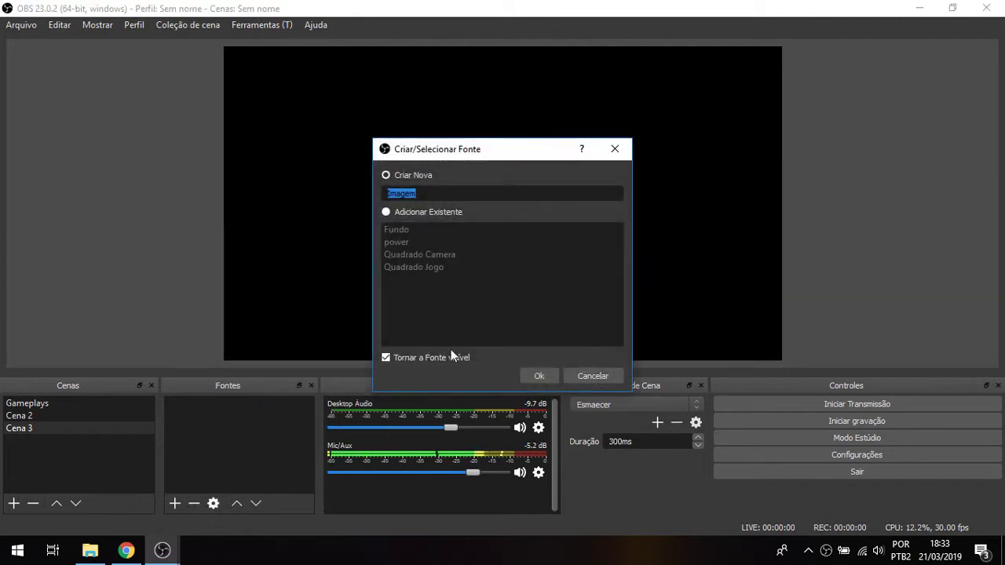
click(542, 372)
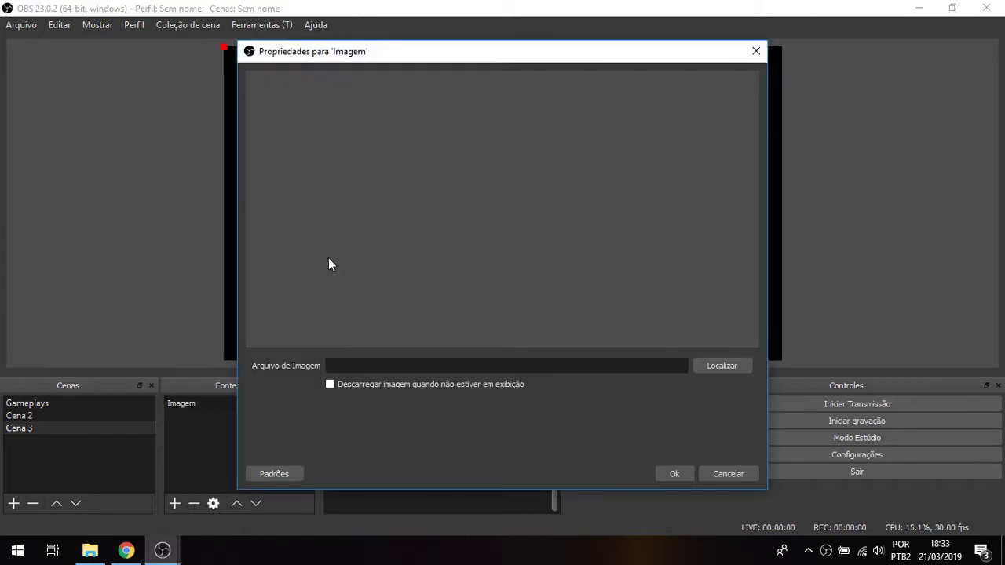
Load 6bfaec57-dc19-4275-a167-912bc9e1b412.jpg from D:/Jogos/Nova pasta as the image source's file and accept its properties
click(719, 367)
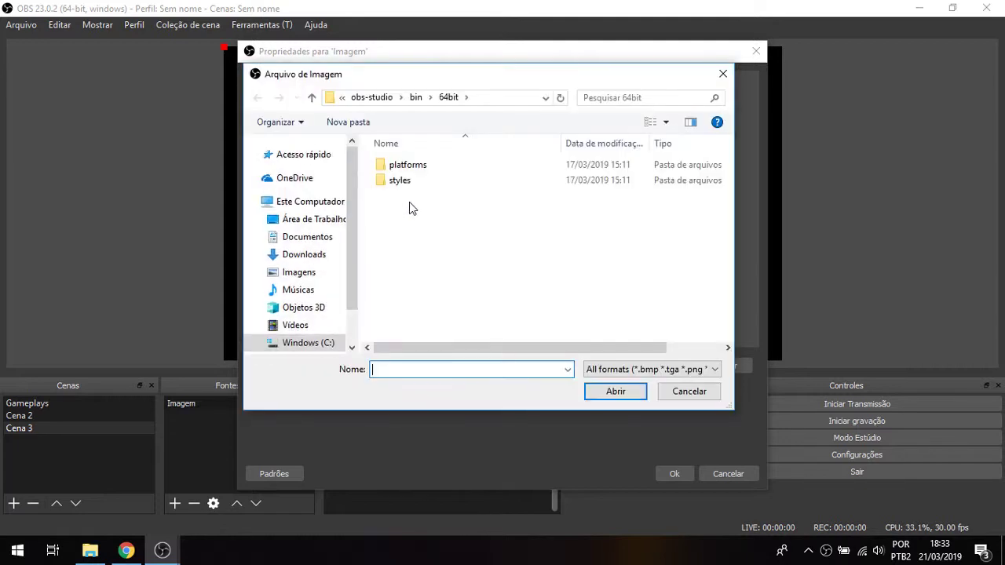
scroll(313, 322, down, 1)
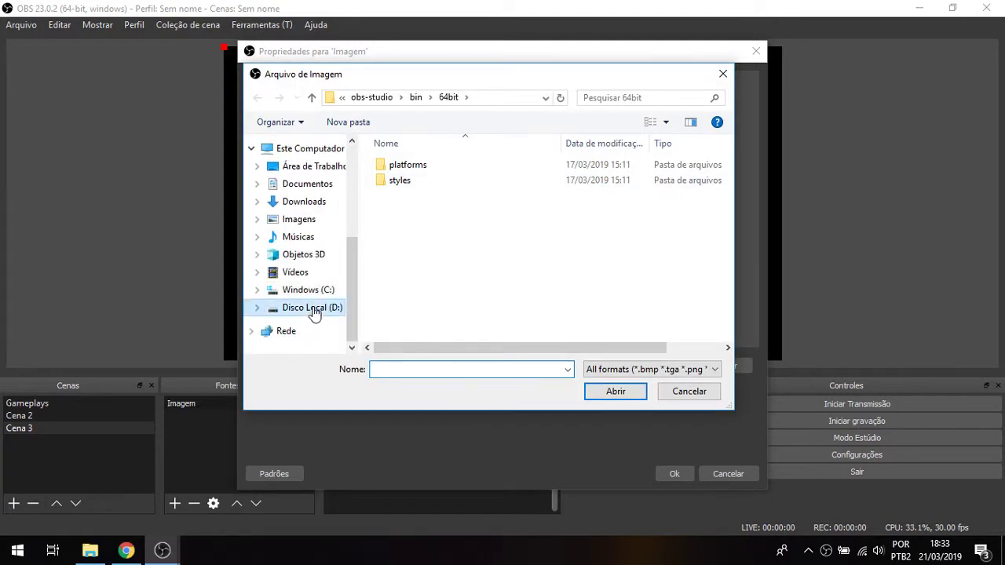
click(312, 309)
click(406, 200)
double_click(405, 198)
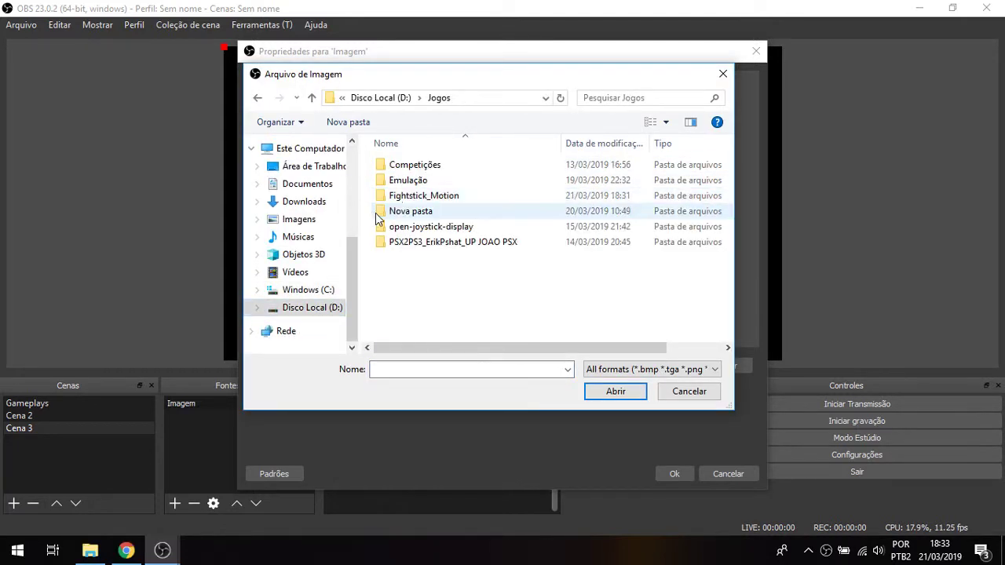
click(395, 213)
double_click(396, 212)
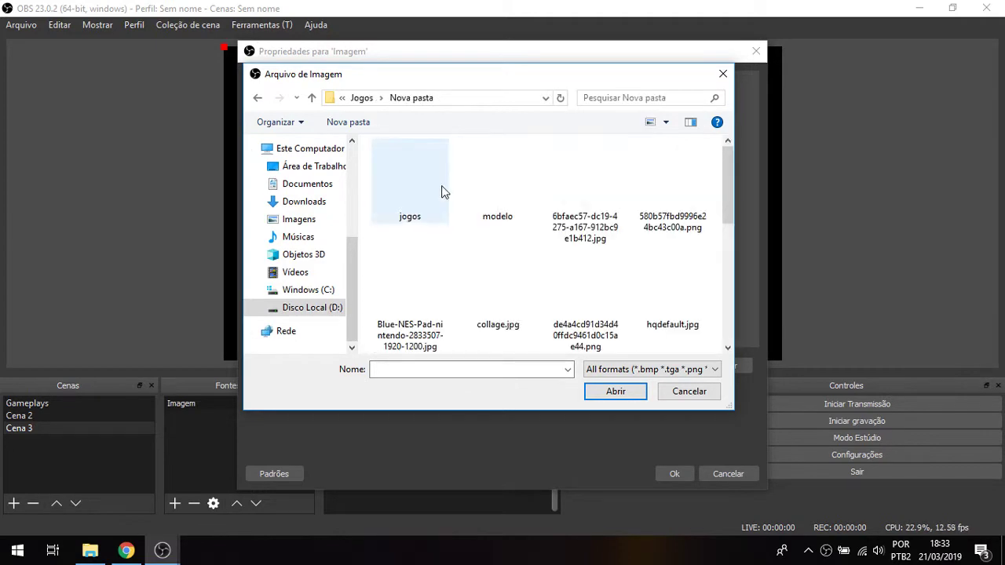
double_click(566, 216)
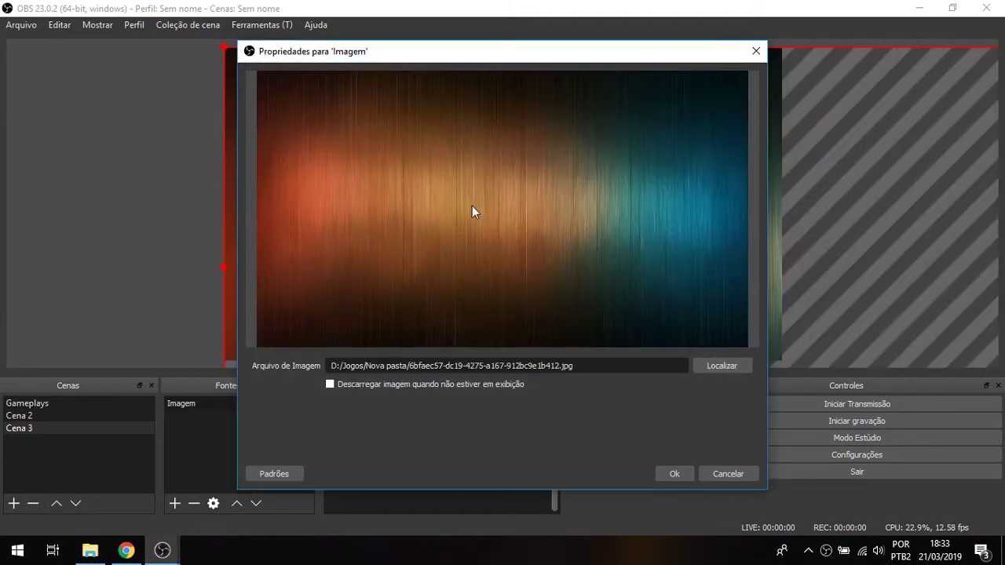
click(673, 474)
Fit the background image to the canvas and lock the Imagem source
right_click(338, 177)
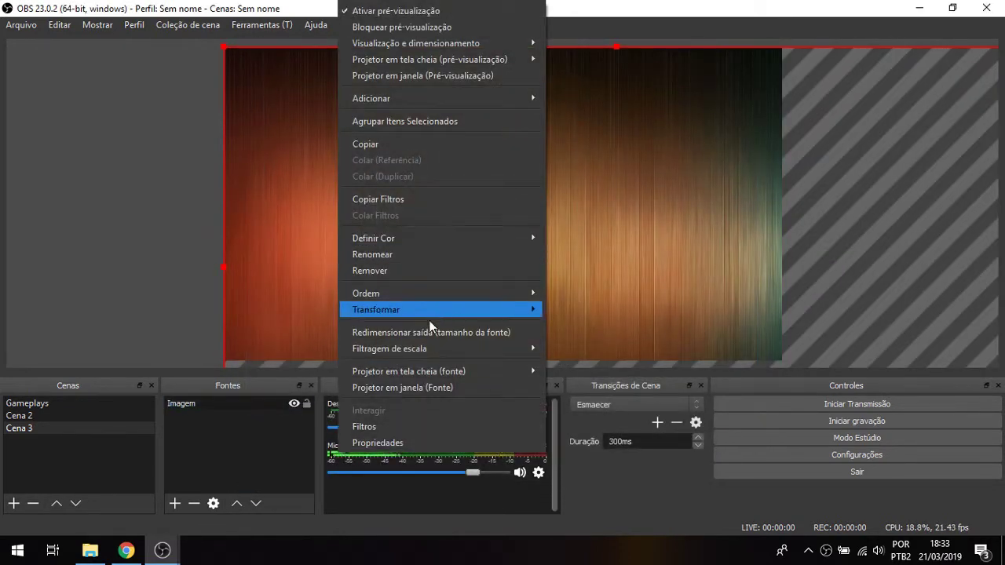
mouse_move(487, 313)
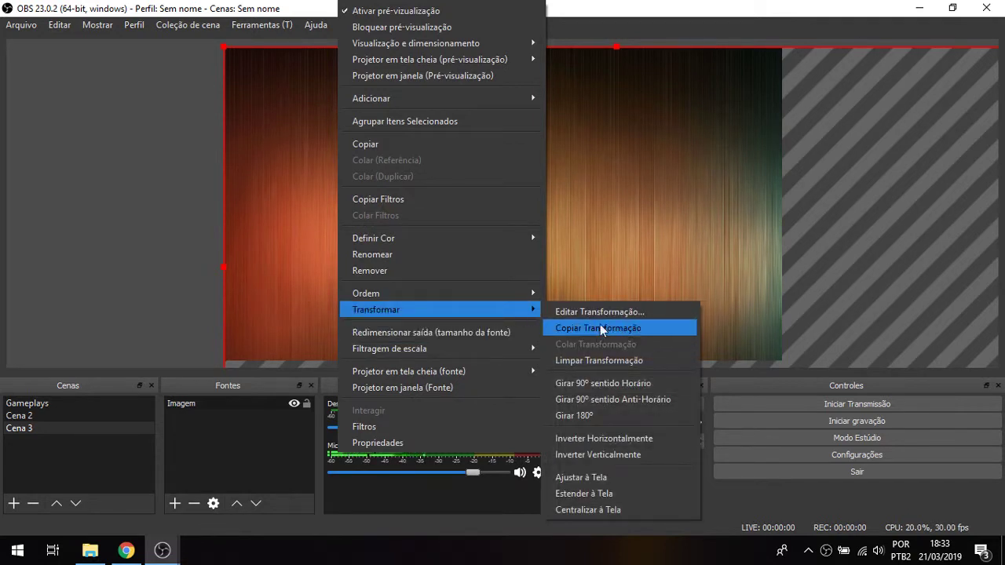
click(624, 476)
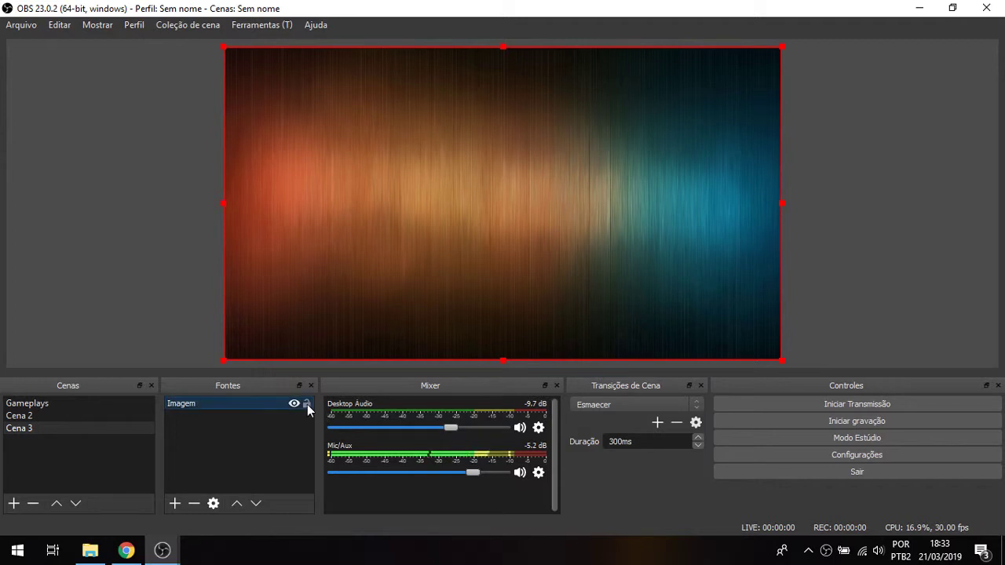
click(226, 422)
Add a second image source named Imagem 2 and load the TV frame file 580b57fbd9996e24bc43c00a.png into it
click(173, 502)
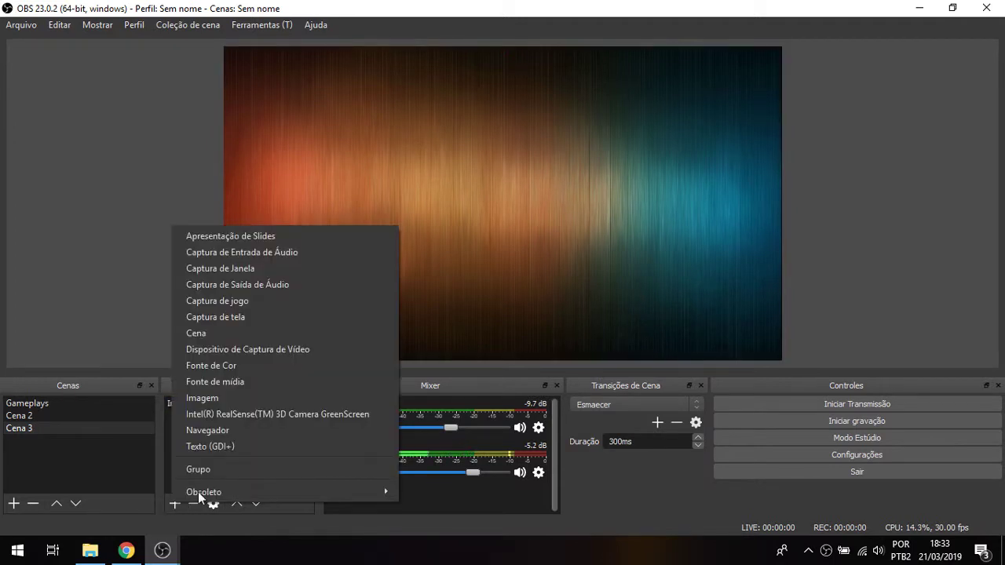
click(247, 399)
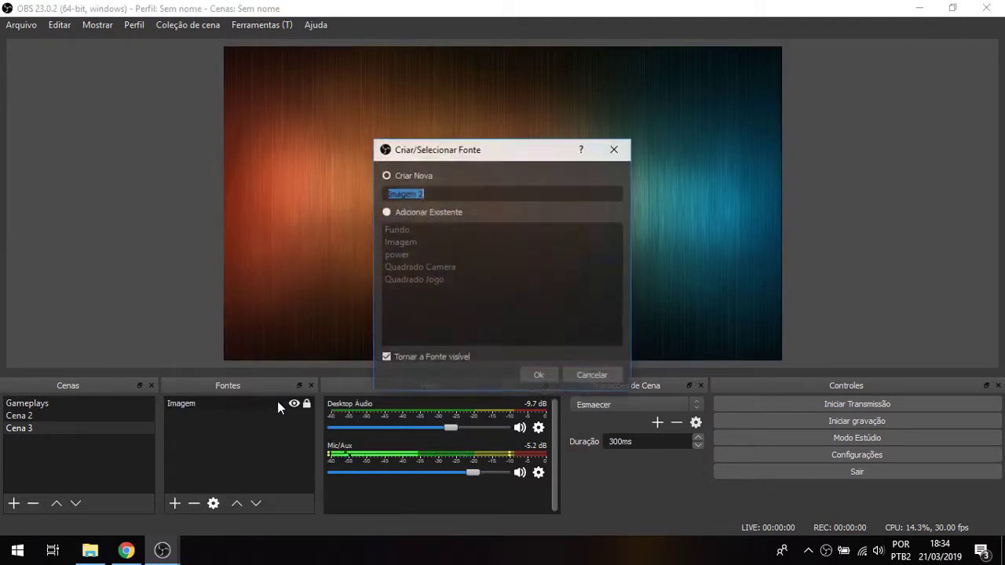
click(538, 376)
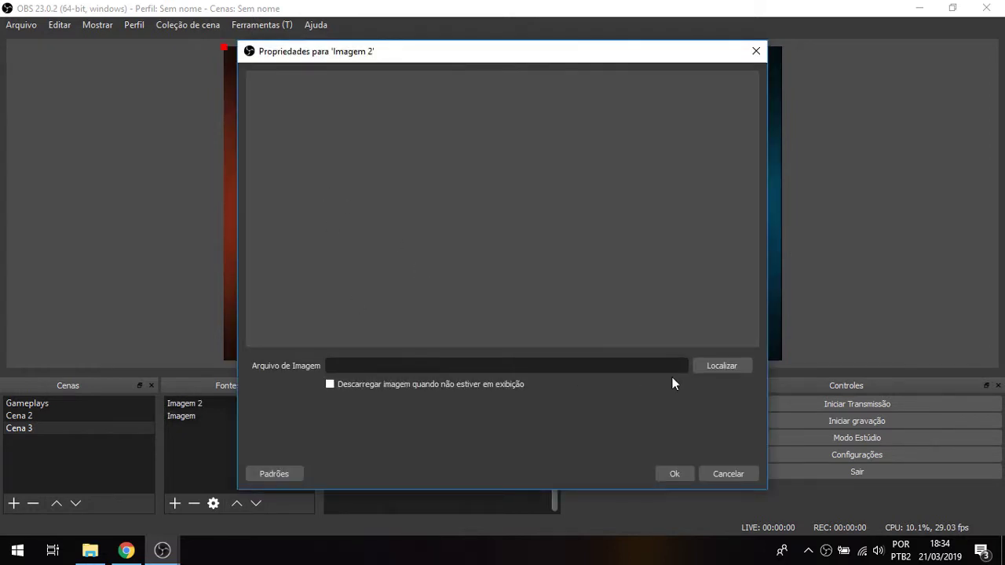
click(714, 365)
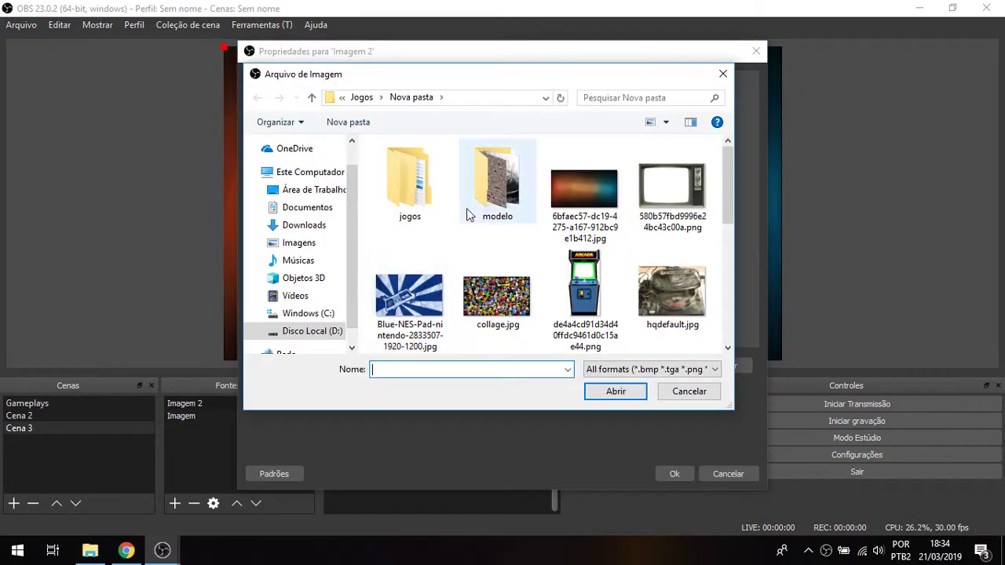
click(688, 210)
click(616, 395)
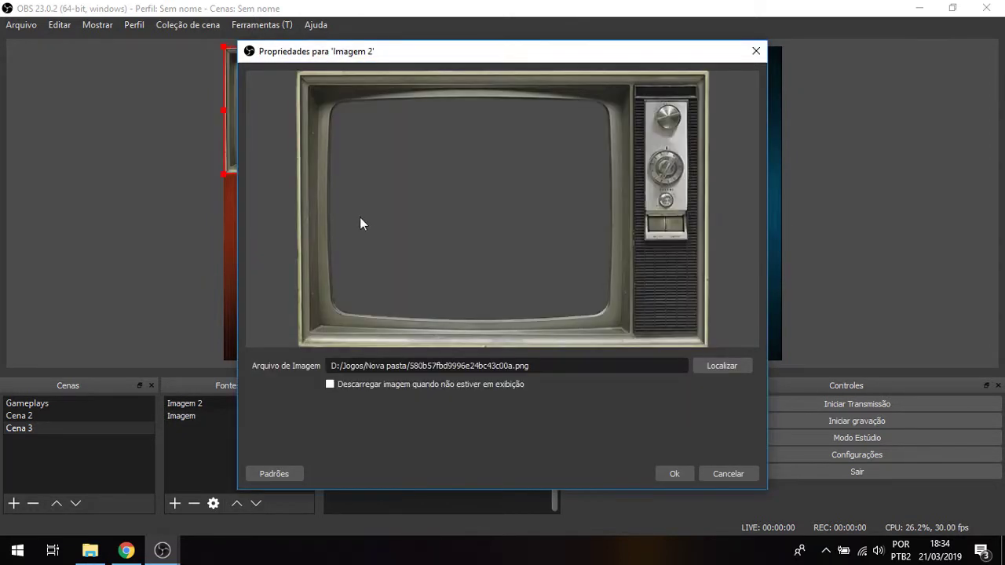
click(677, 473)
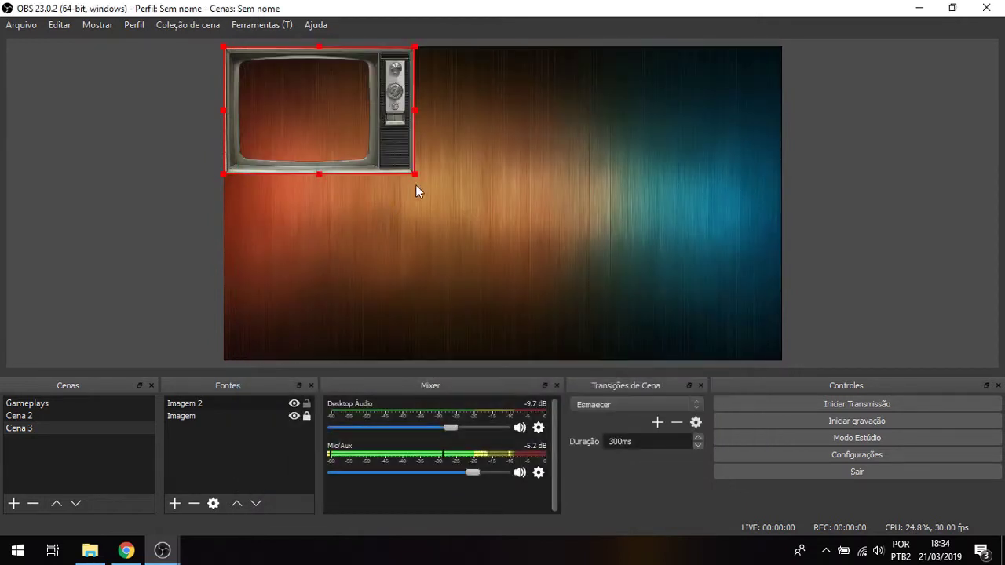
Enlarge the TV frame image from its lower-right corner and lock the Imagem 2 source
drag(415, 175, 464, 209)
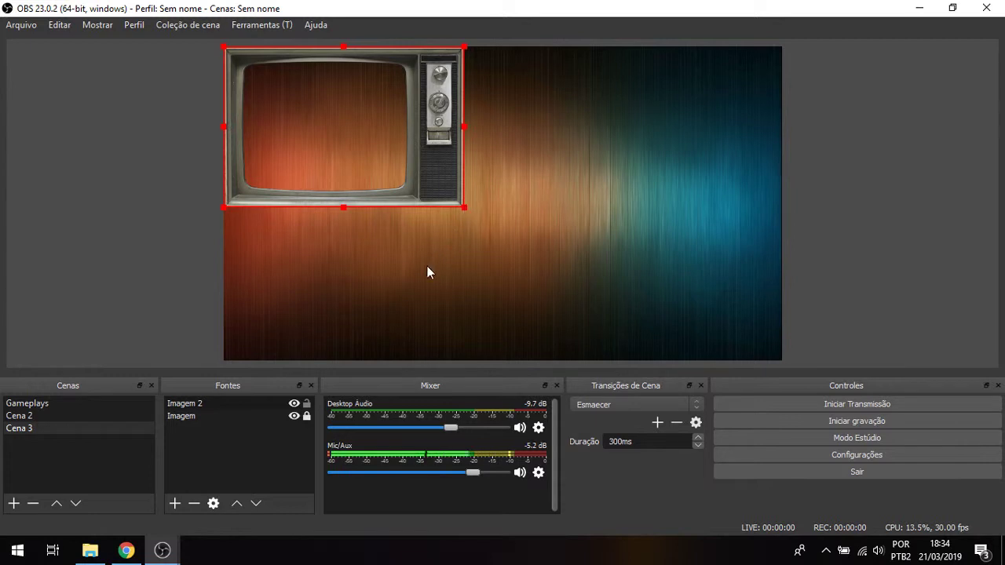
click(306, 403)
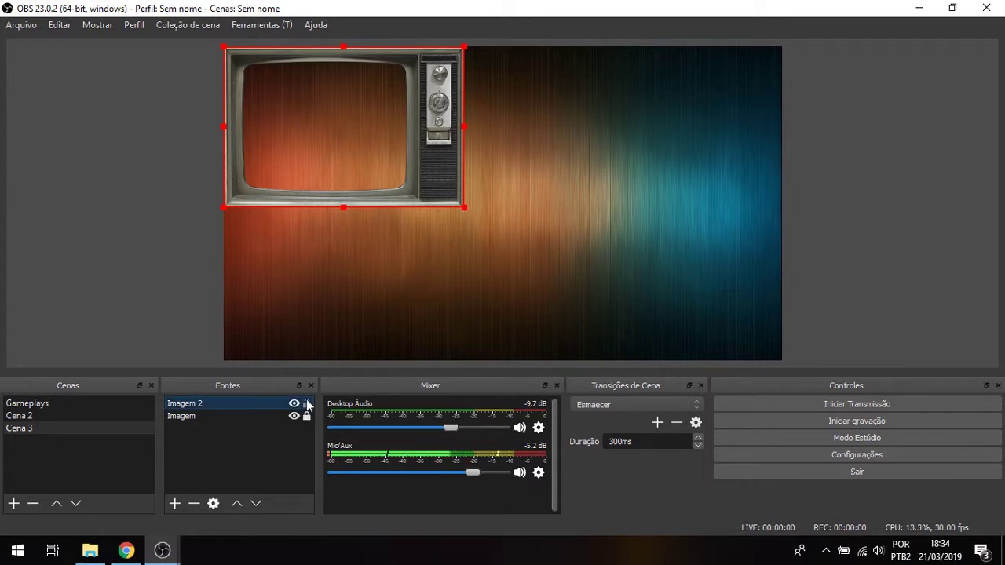
click(341, 290)
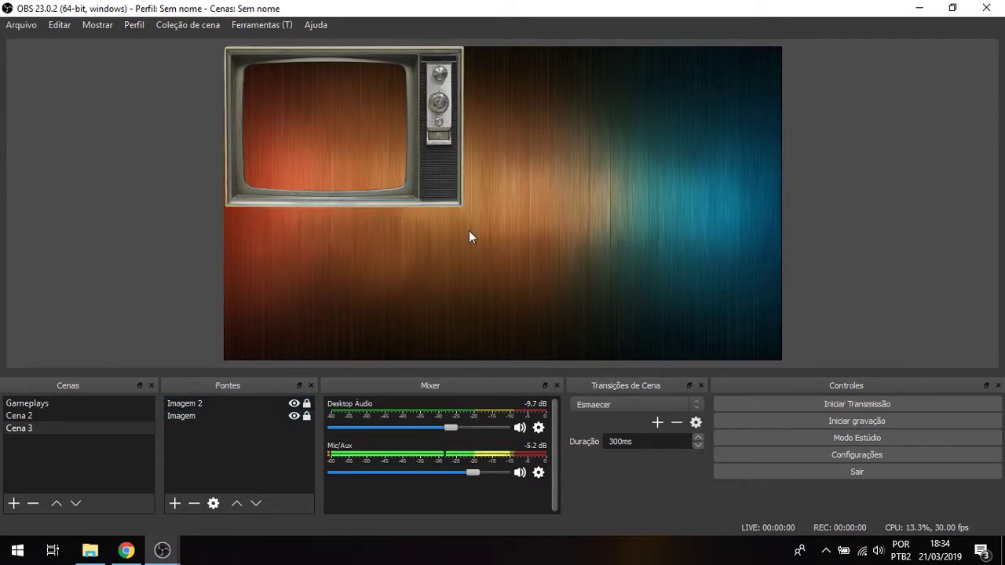
Switch to Chrome, copy the Fightstick Motion URL meant for the OBS Browser Source, and return to OBS
click(125, 550)
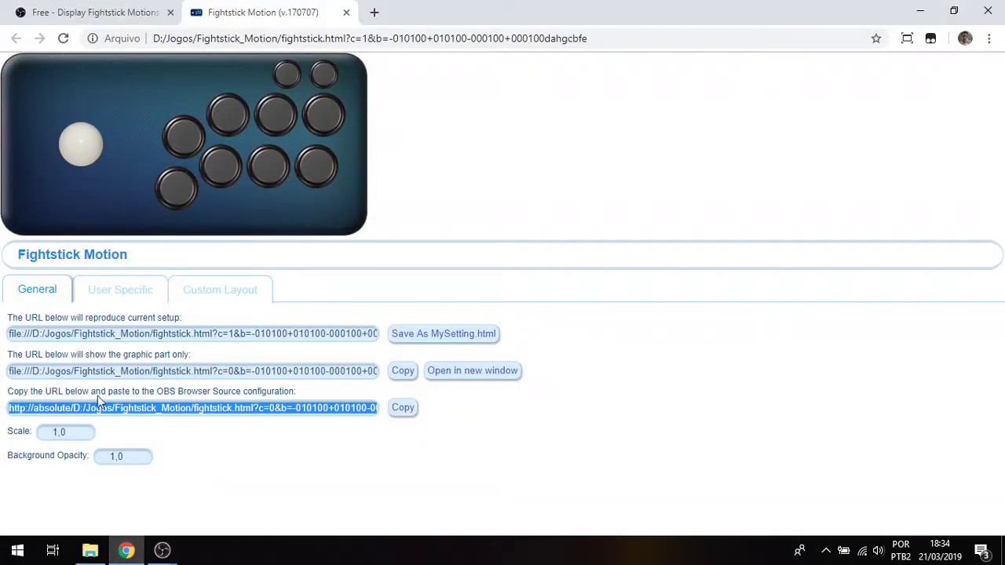
click(399, 413)
click(397, 415)
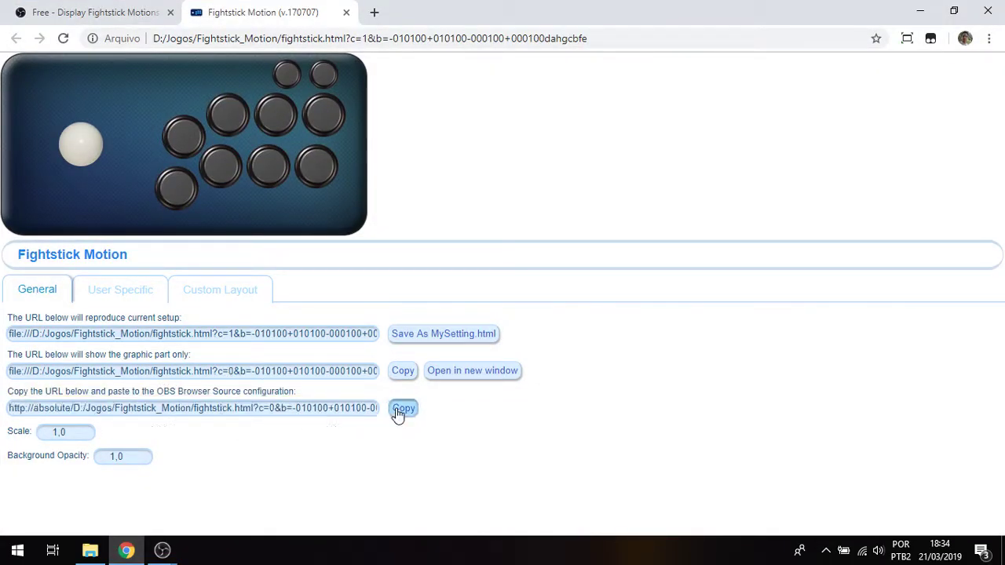
click(172, 554)
click(238, 477)
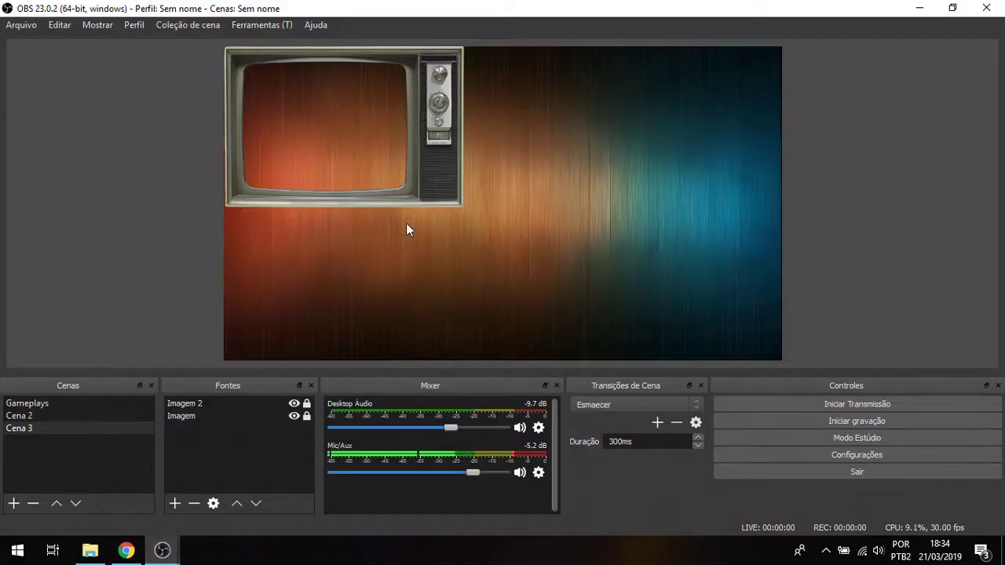
Create a new browser source with the default name Navegador in Cena 3
click(176, 509)
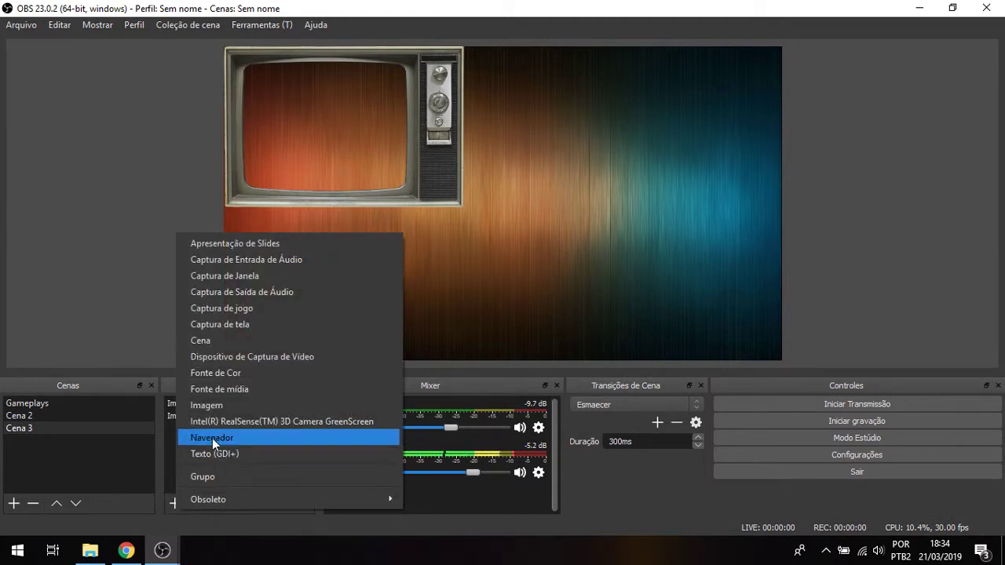
click(266, 437)
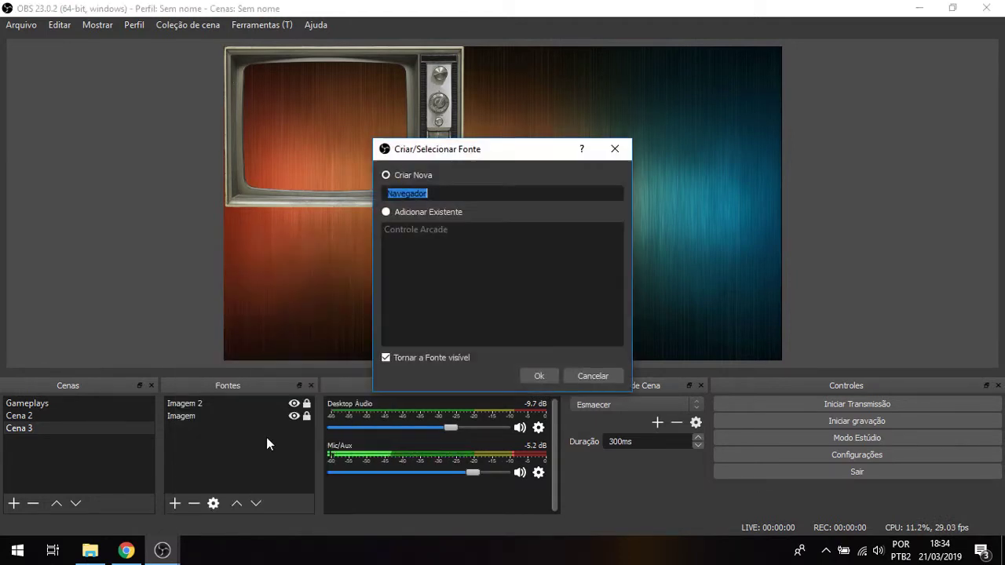
click(534, 372)
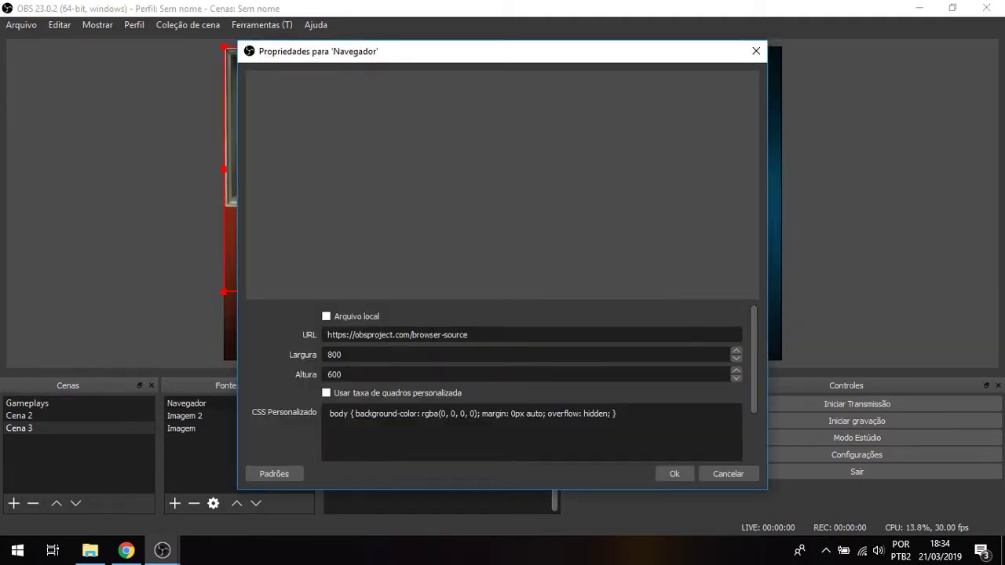
Replace the browser source's default URL with the copied Fightstick Motion address and accept the properties
drag(490, 335, 313, 341)
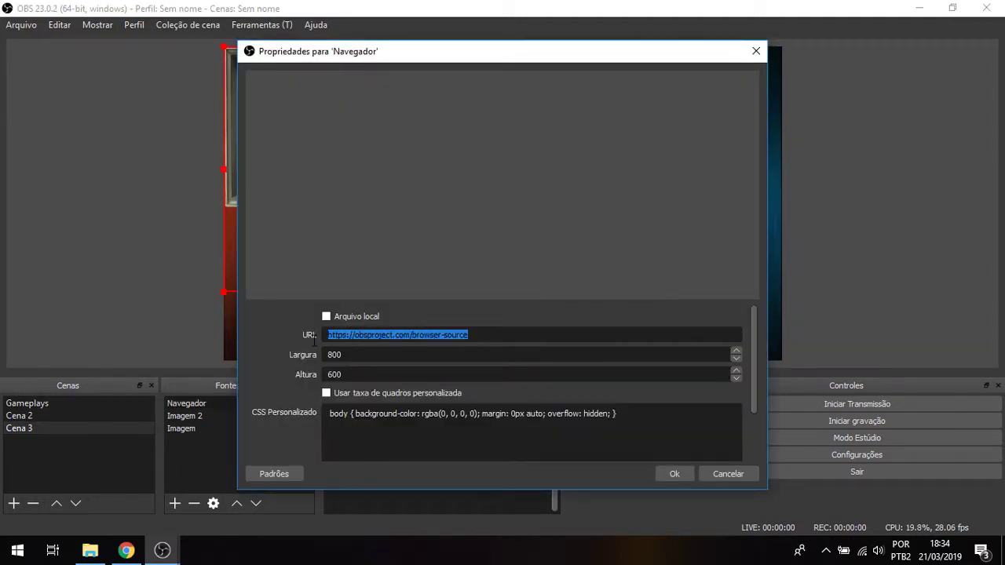
key(BackSpace)
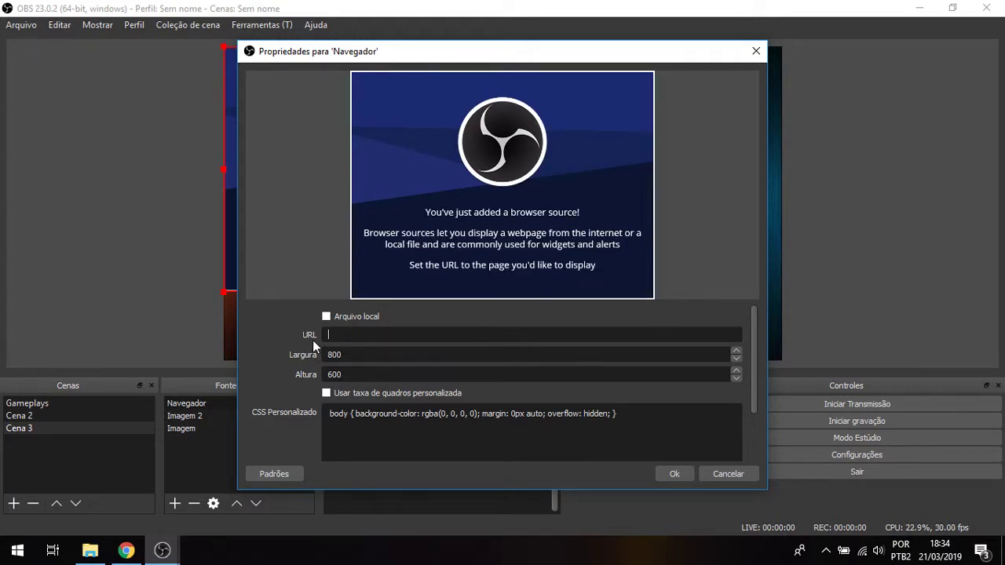
right_click(335, 333)
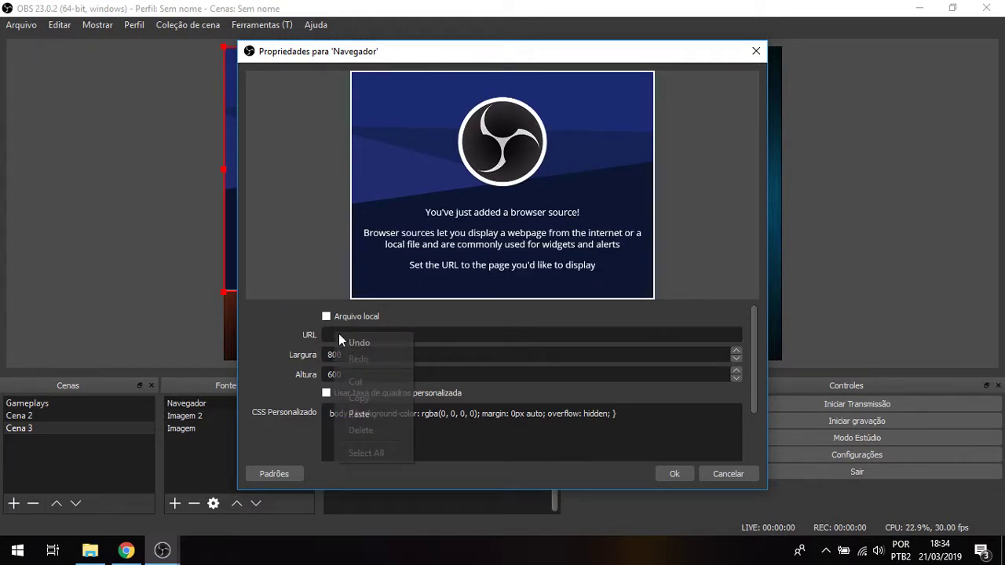
click(385, 413)
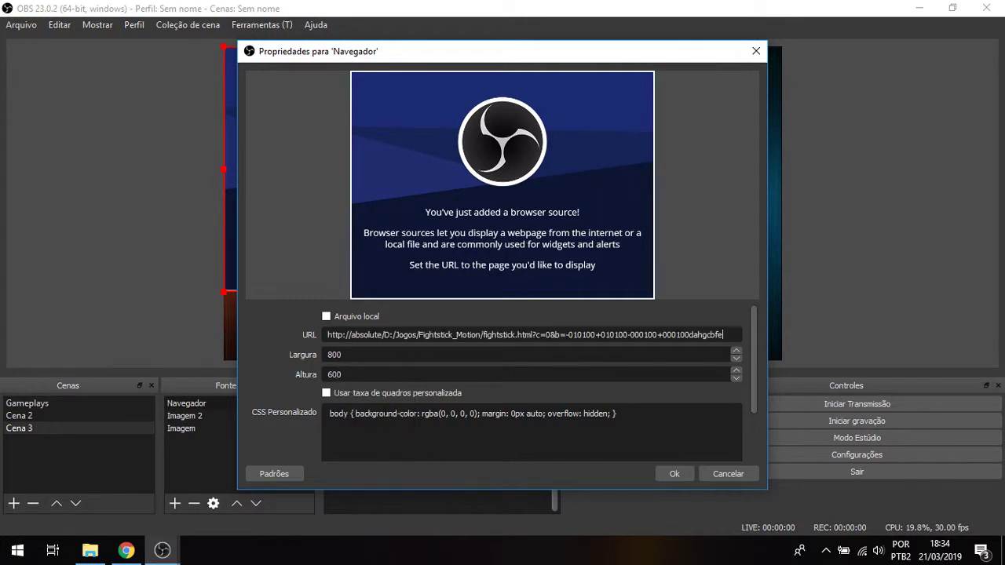
click(674, 475)
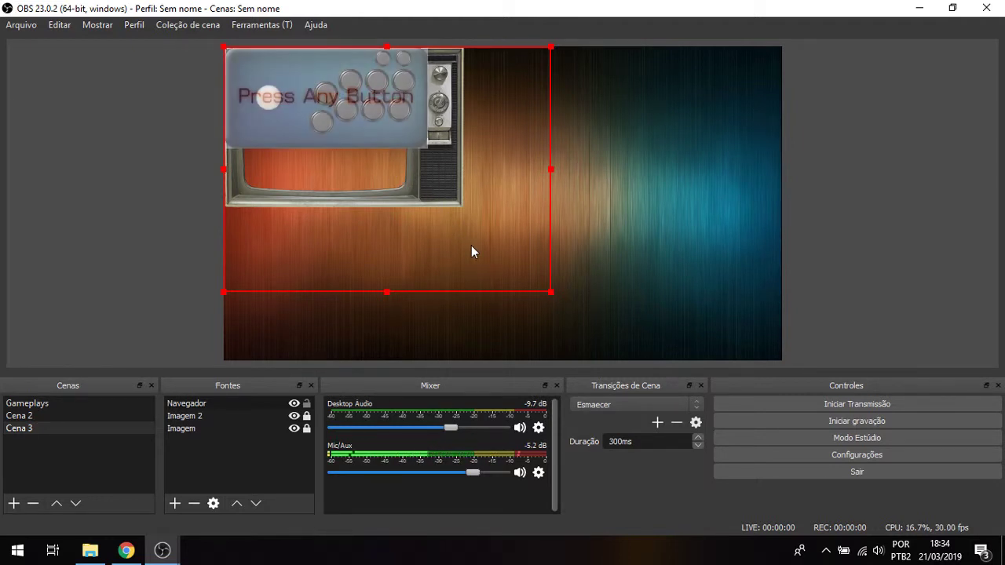
Move the arcade stick overlay down over the TV frame and scale it up slightly
drag(337, 100, 350, 149)
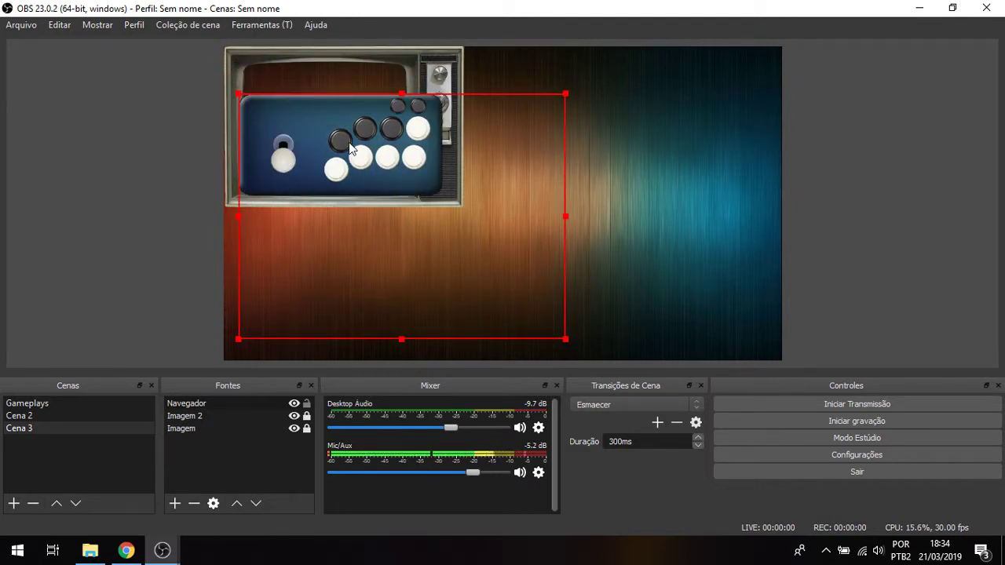
click(125, 551)
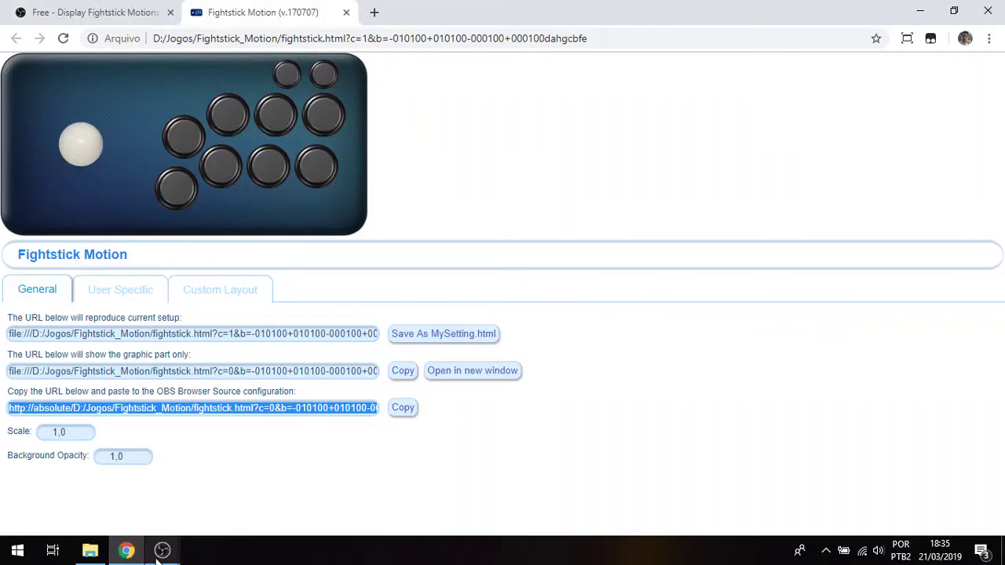
mouse_move(163, 550)
click(238, 509)
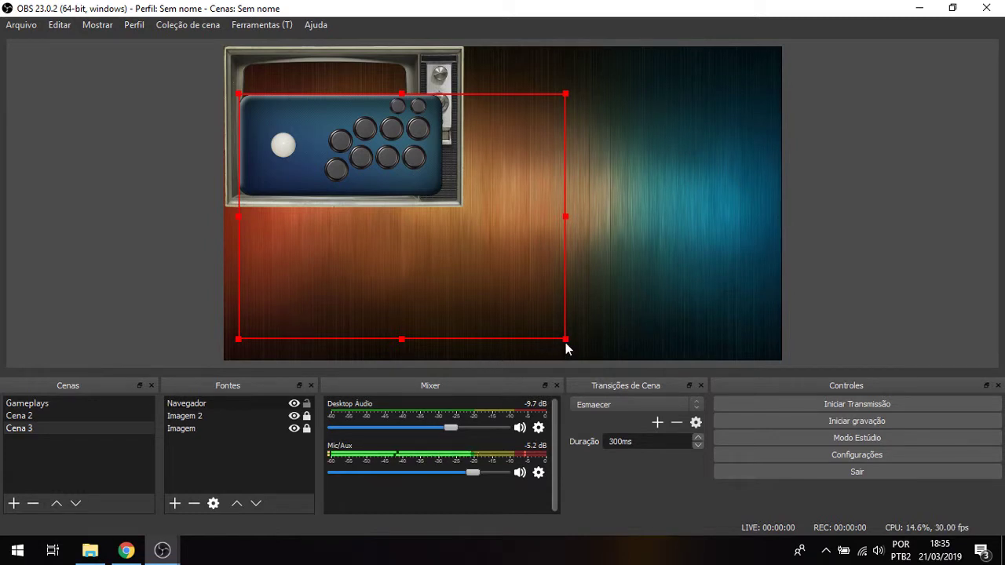
mouse_move(566, 340)
mouse_down()
mouse_move(559, 335)
mouse_move(568, 341)
mouse_up()
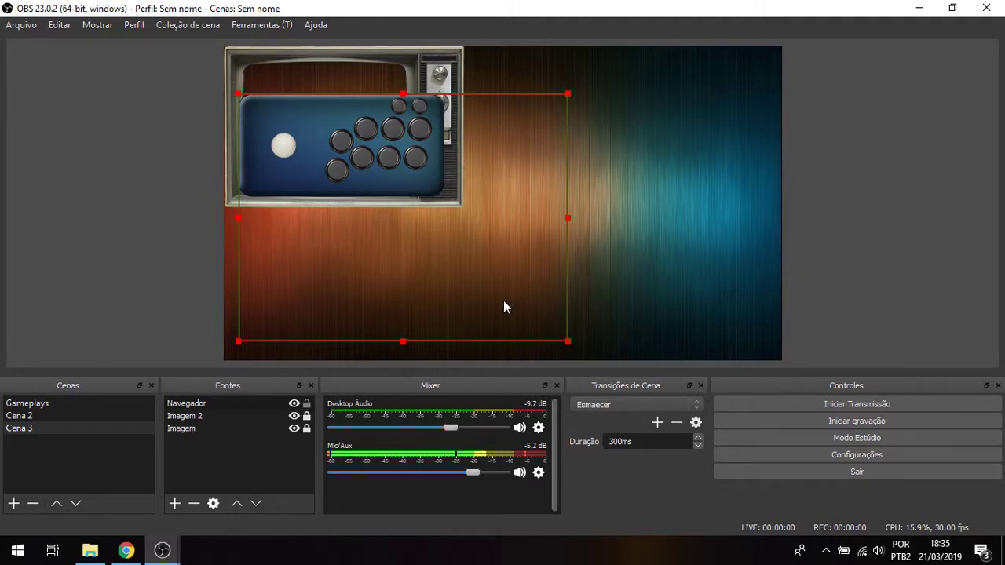
Review the Navegador source's properties without changes and move the arcade stick overlay to about position 309, 60
double_click(197, 404)
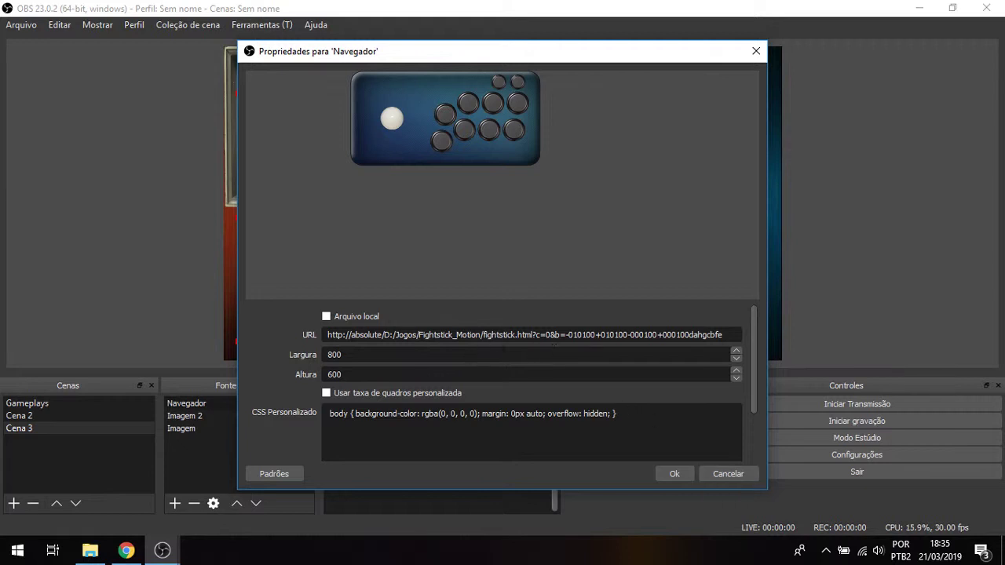
click(728, 474)
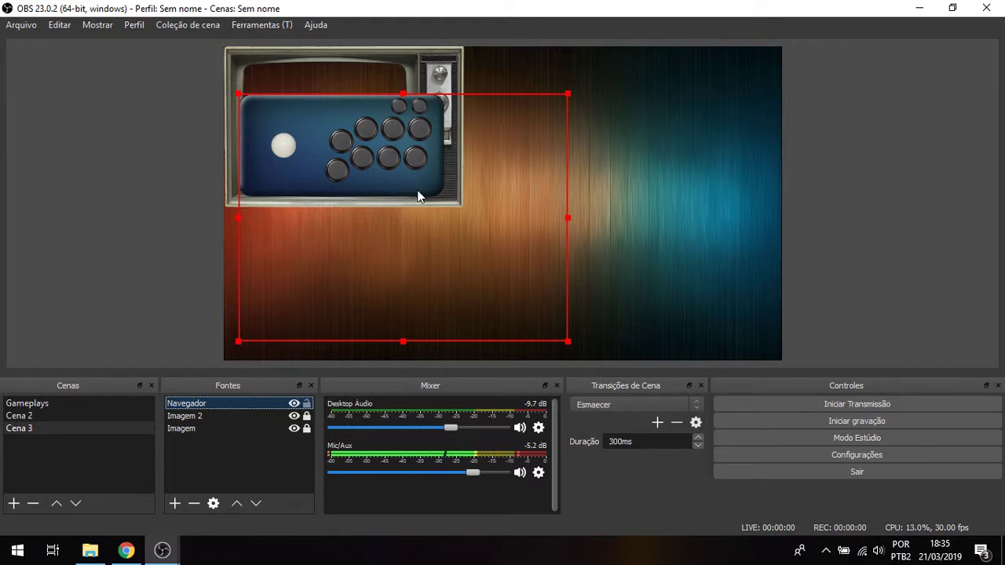
drag(414, 189, 541, 140)
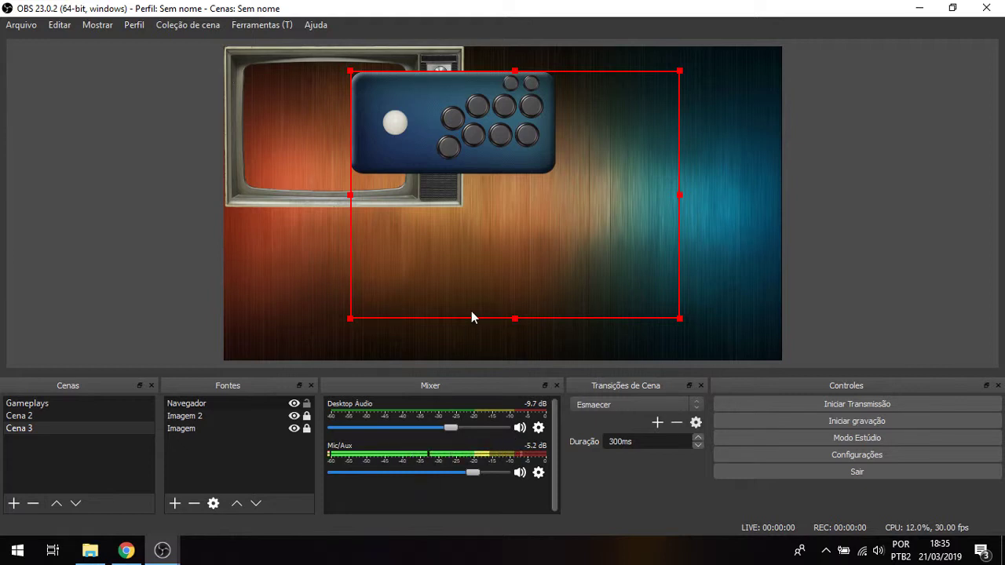
Open the arcade stick overlay's transform settings and crop 303 pixels off its right side
right_click(499, 154)
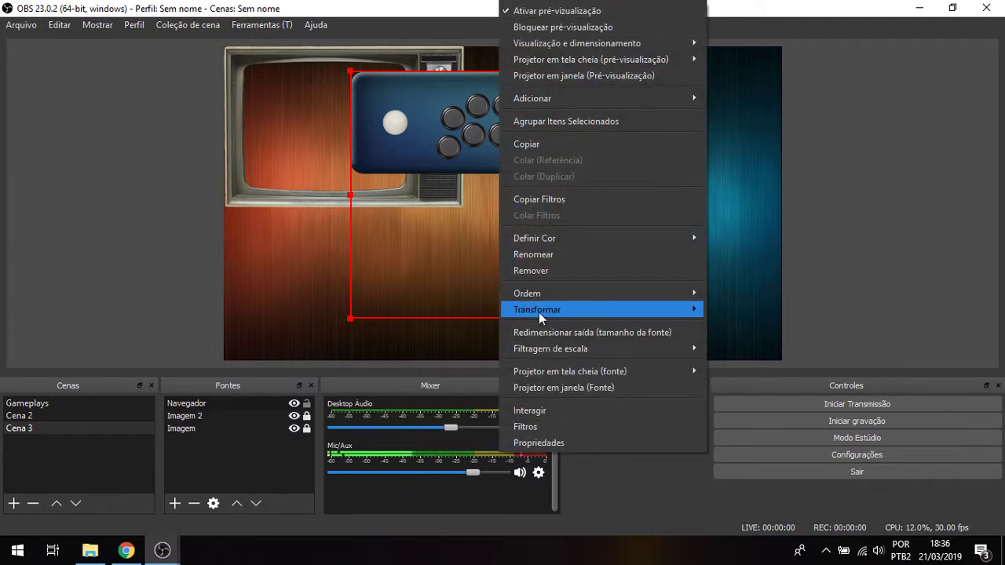
mouse_move(538, 313)
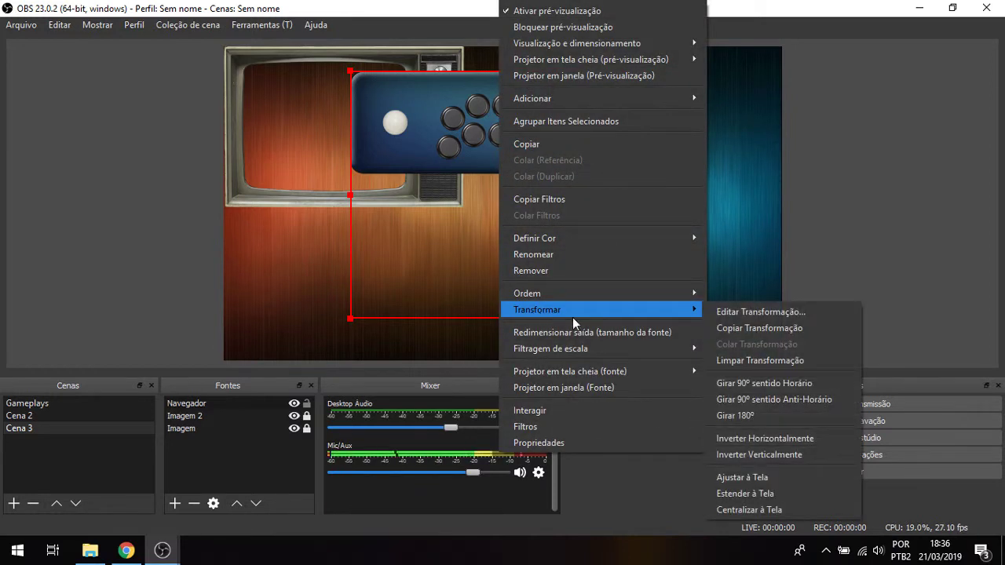
click(747, 312)
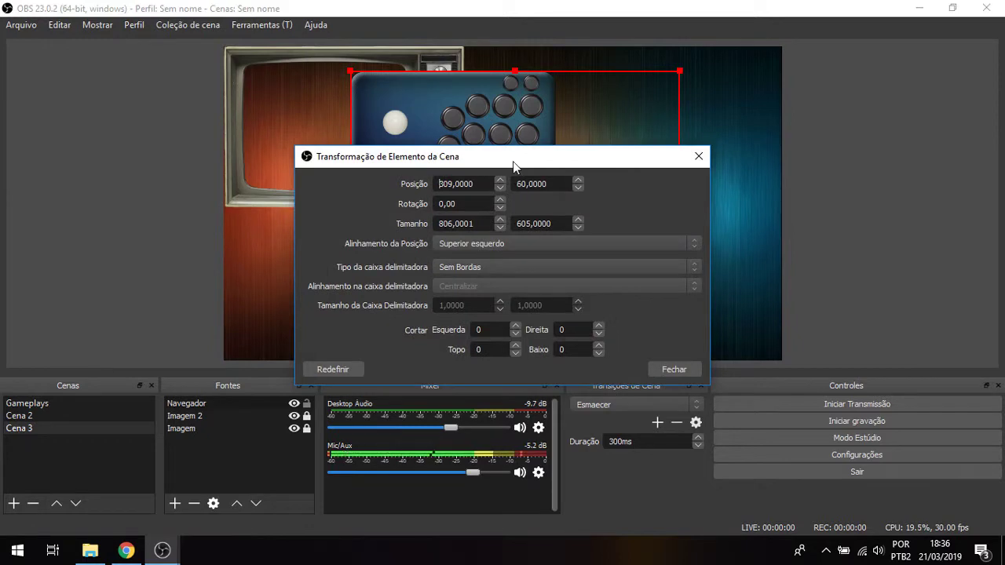
drag(513, 161, 235, 220)
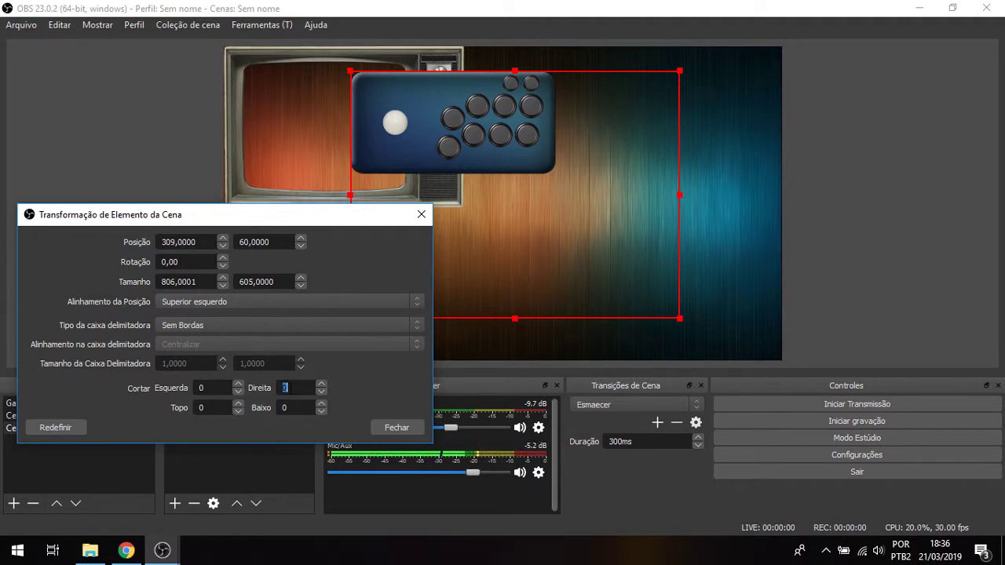
text(200)
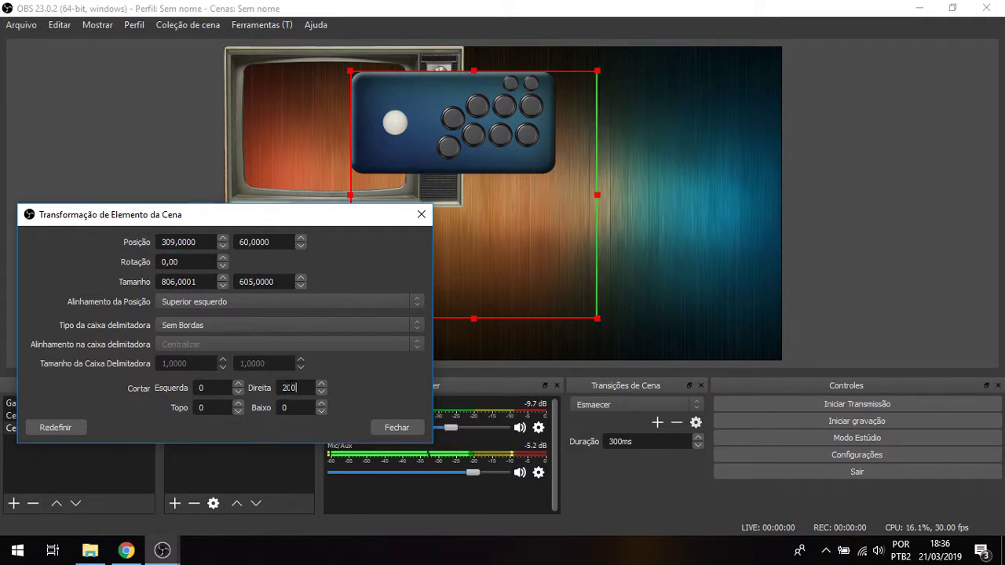
scroll(290, 388, up, 20)
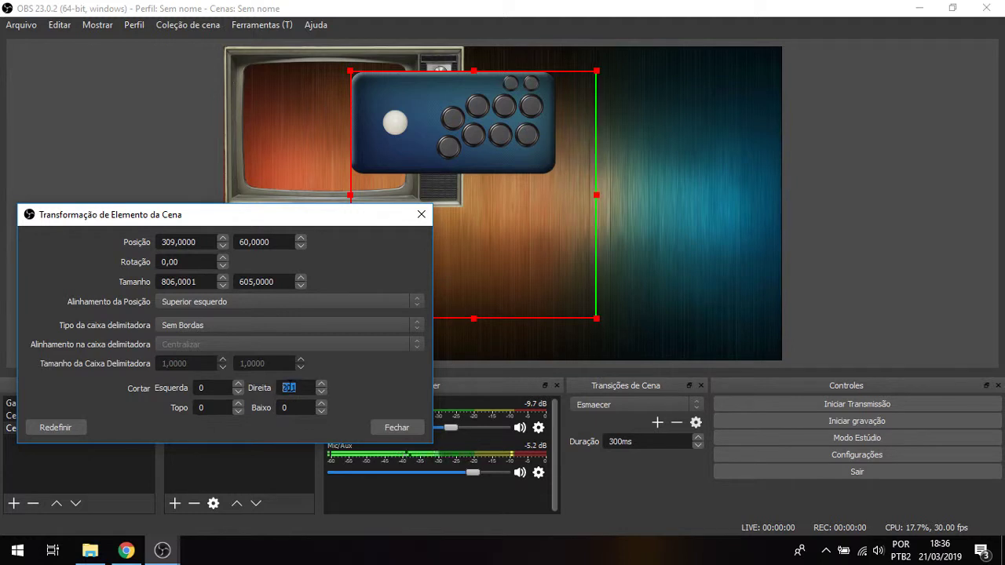
scroll(290, 388, up, 20)
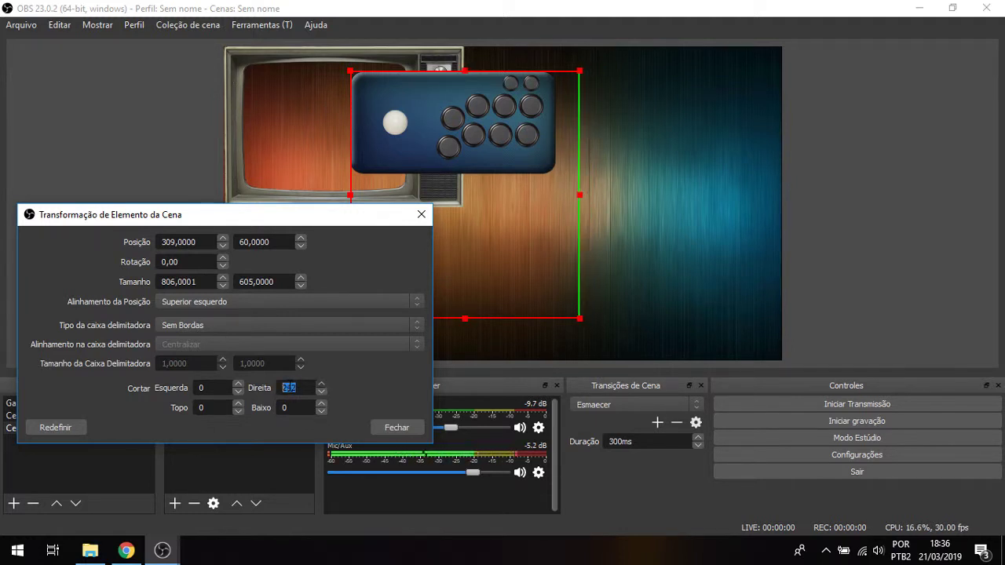
scroll(290, 387, up, 20)
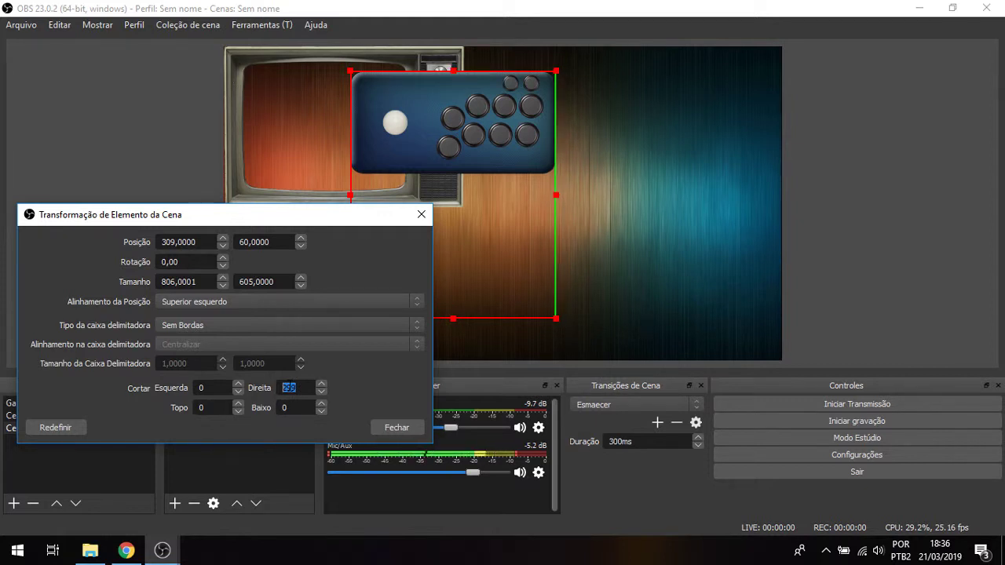
scroll(290, 388, up, 4)
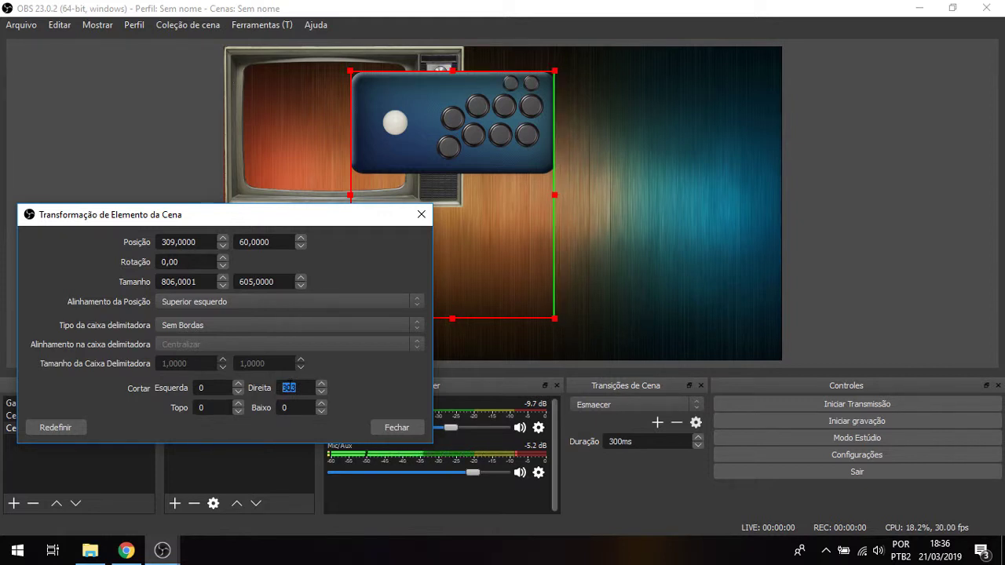
Crop 350 pixels off the bottom of the arcade stick overlay and close the transform settings
double_click(295, 407)
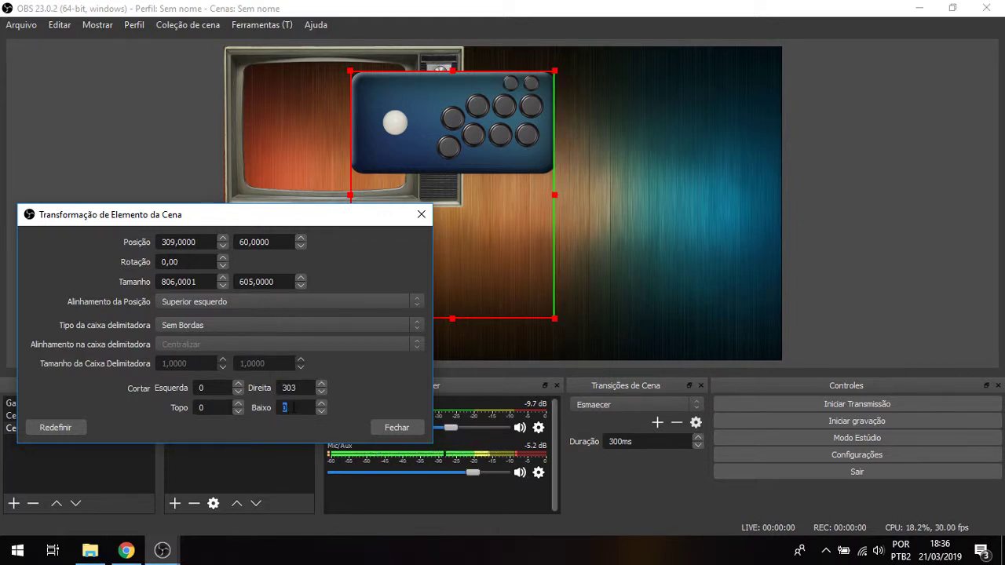
text(300)
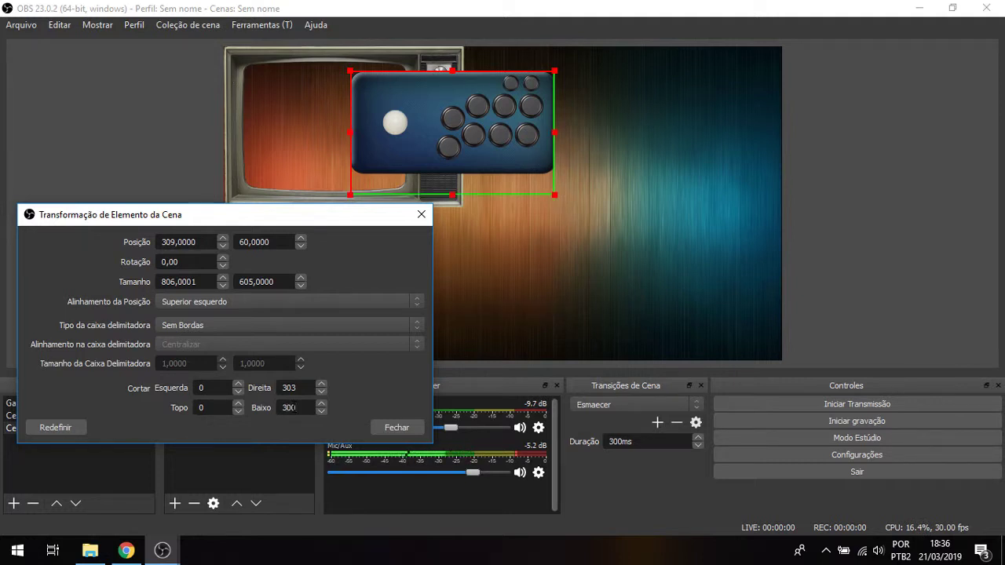
key(Up)
key(Up)
key(Up)
key(Up)
key(Up)
key(Up)
key(Up)
key(Up)
key(Up)
key(Up)
key(Up)
key(Up)
key(Up)
key(Up)
key(Up)
key(Up)
key(Up)
key(Up)
key(Up)
key(Up)
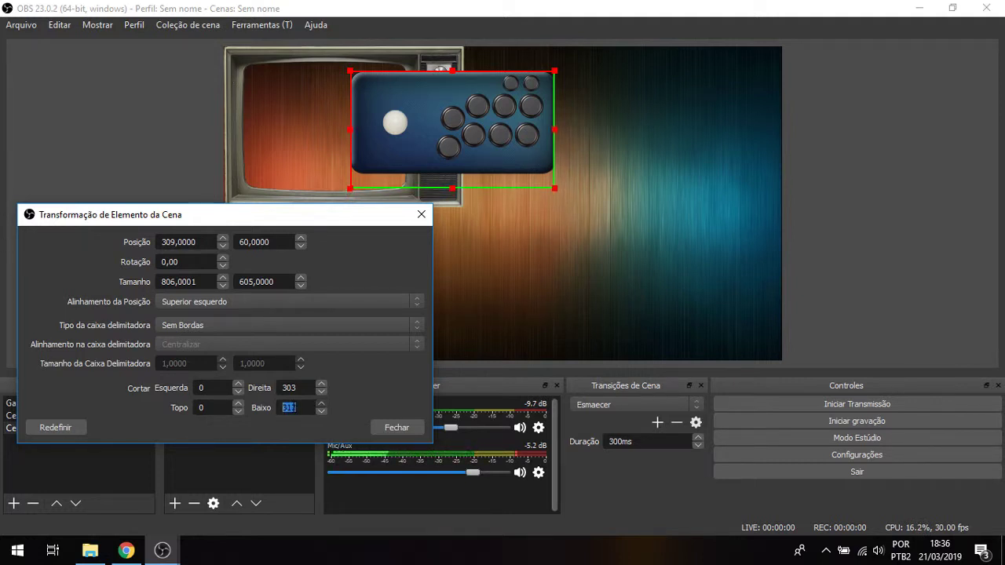
key(Up)
key(Up)
key(Up)
key(Up)
key(Up)
key(Up)
key(Up)
key(Up)
key(Up)
key(Up)
key(Up)
key(Up)
key(Up)
key(Up)
key(Up)
key(Up)
key(Up)
key(Up)
key(Up)
key(Up)
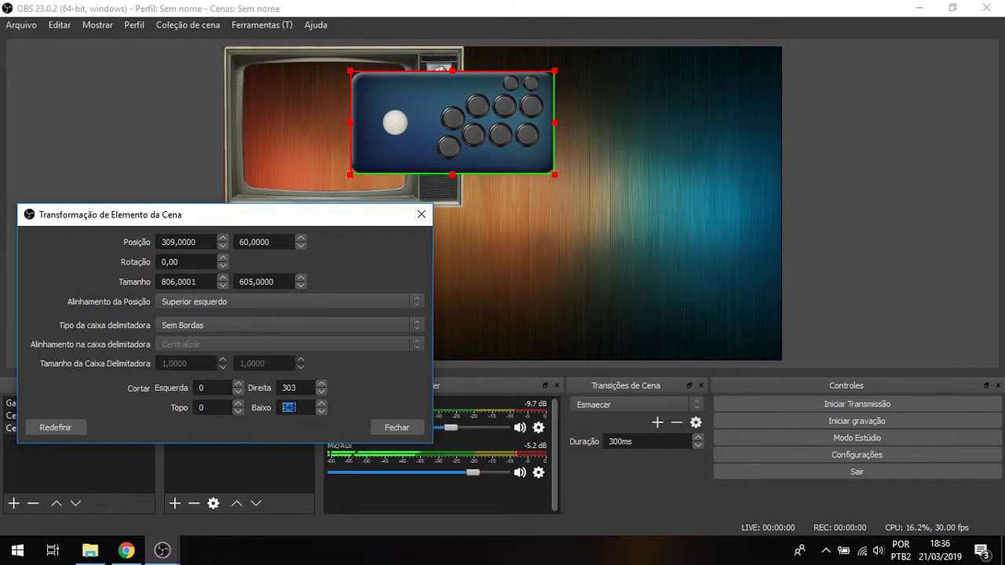
key(Up)
key(Up)
key(Up)
key(Up)
key(Up)
key(Up)
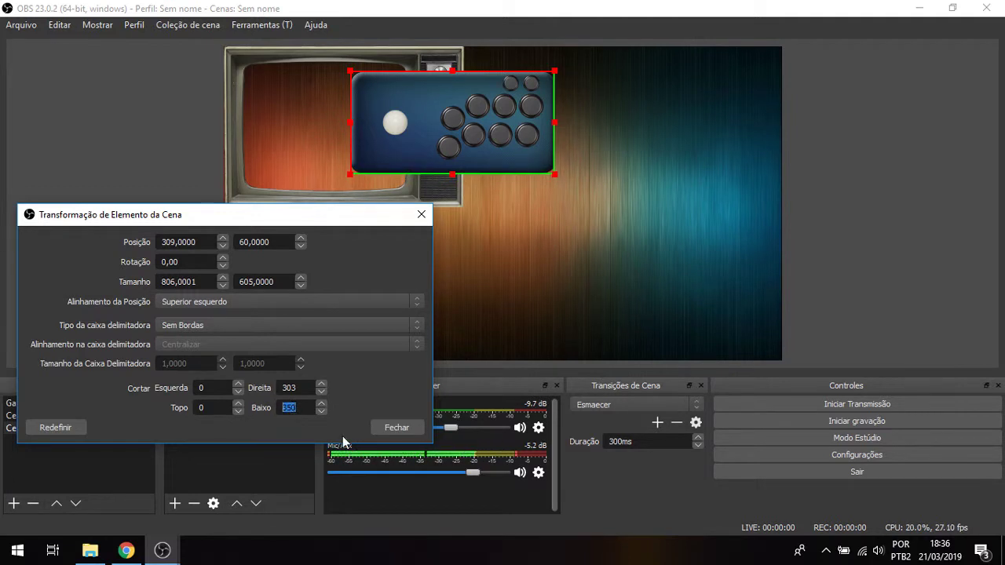
click(385, 427)
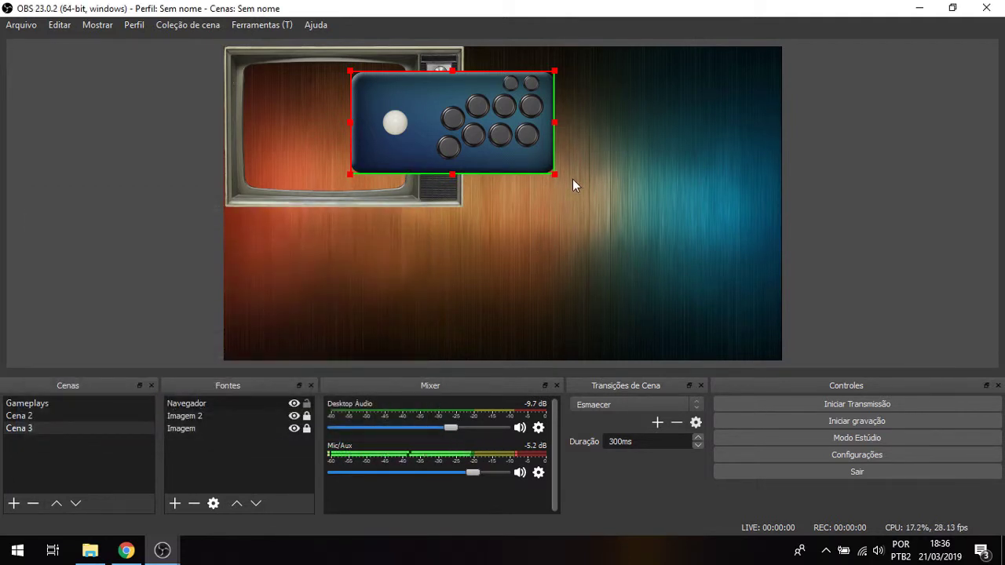
Place the cropped arcade stick overlay directly below the TV frame, scaled slightly narrower than the frame, and deselect it
drag(554, 175, 554, 217)
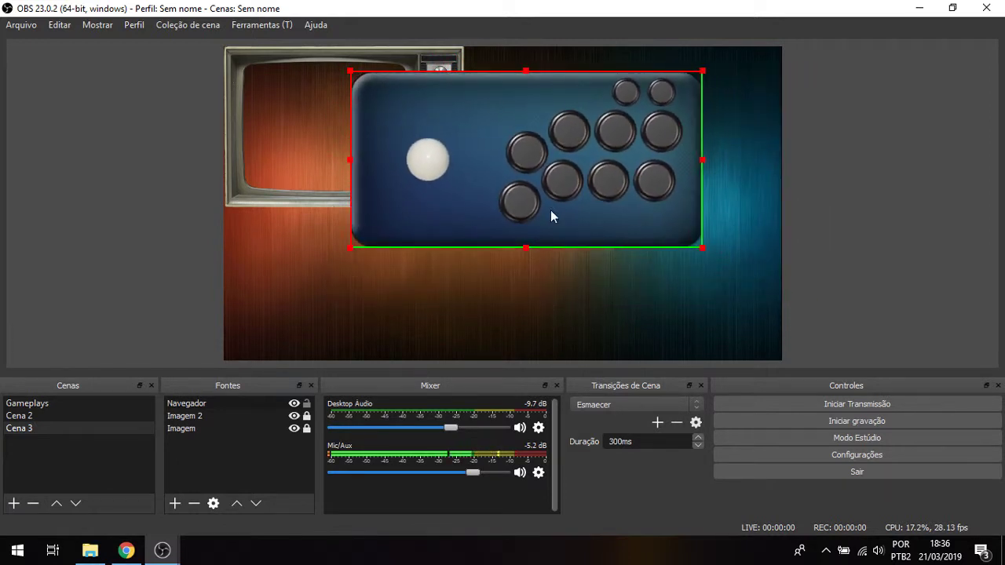
drag(495, 186, 422, 164)
drag(628, 225, 405, 309)
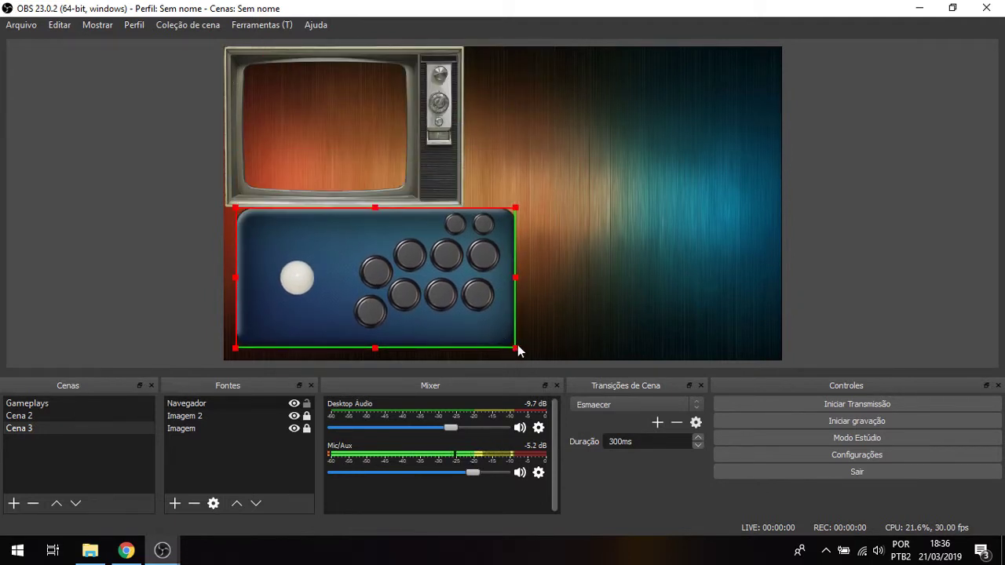
drag(517, 353, 453, 312)
drag(388, 280, 392, 306)
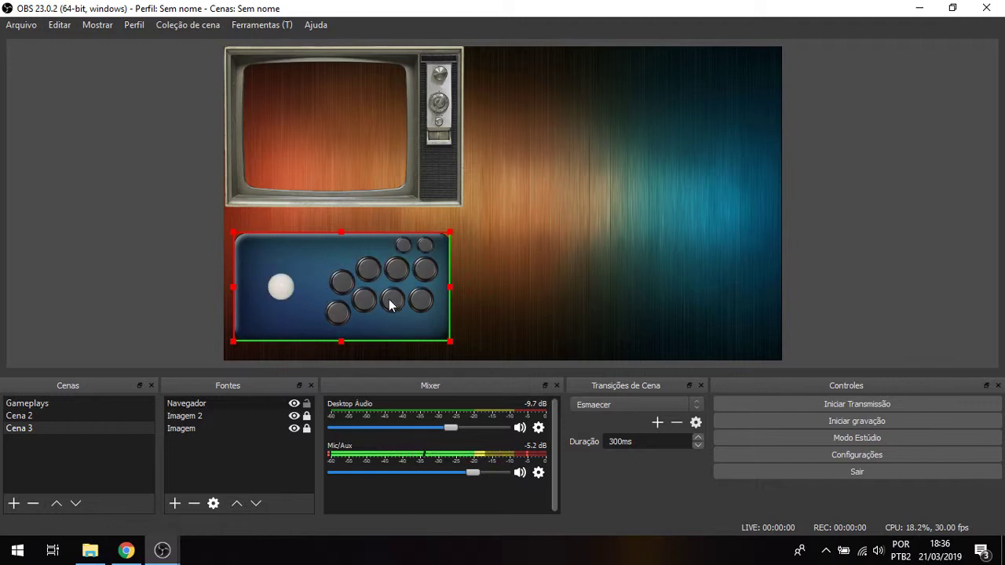
click(533, 292)
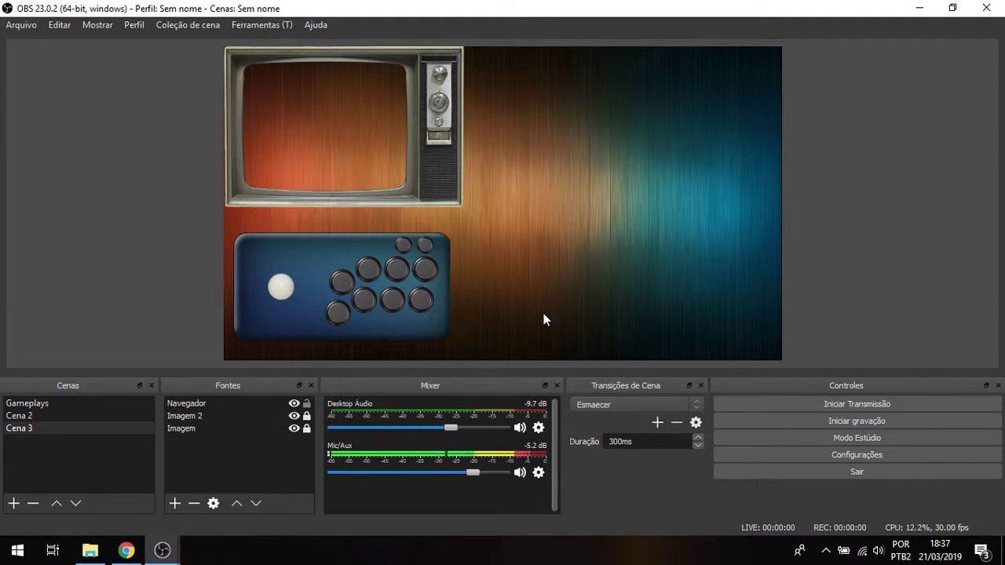
Remove the Navegador browser source from Cena 3 and confirm the removal
click(356, 286)
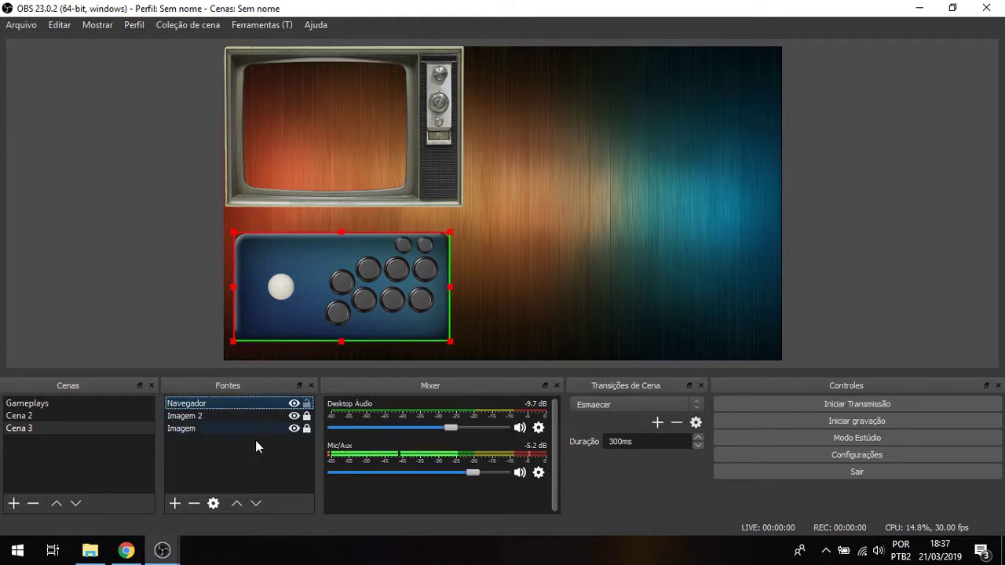
click(195, 504)
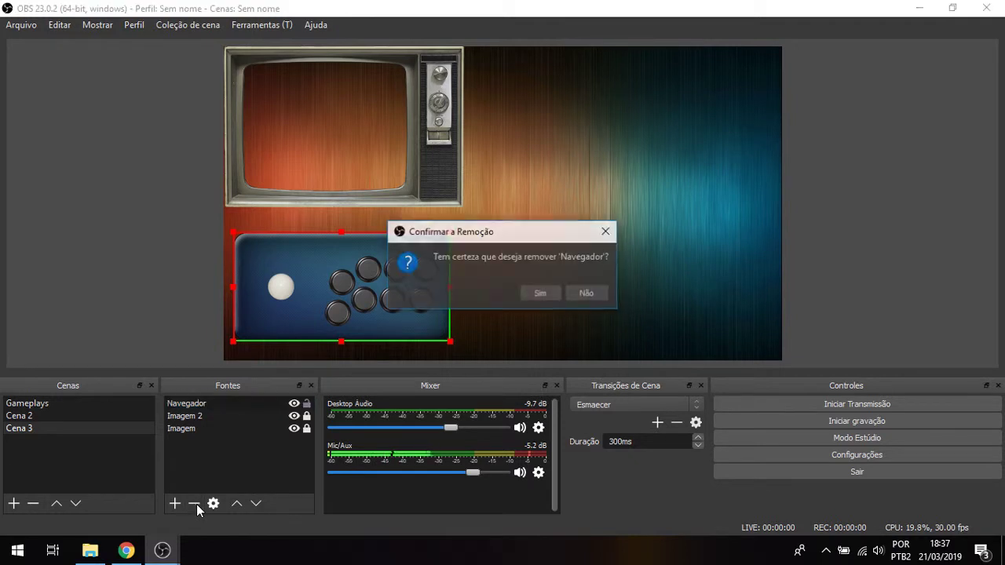
click(604, 294)
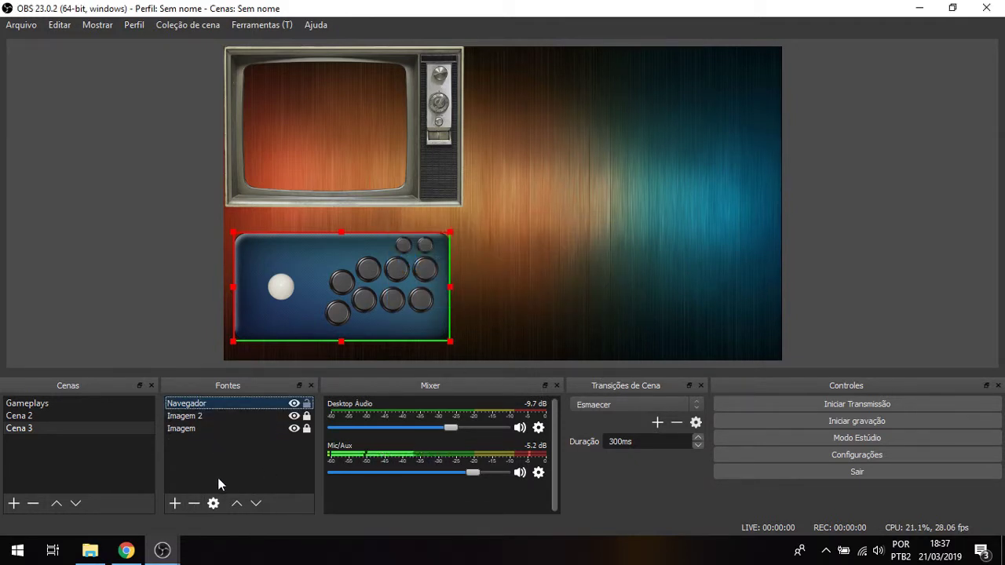
click(194, 503)
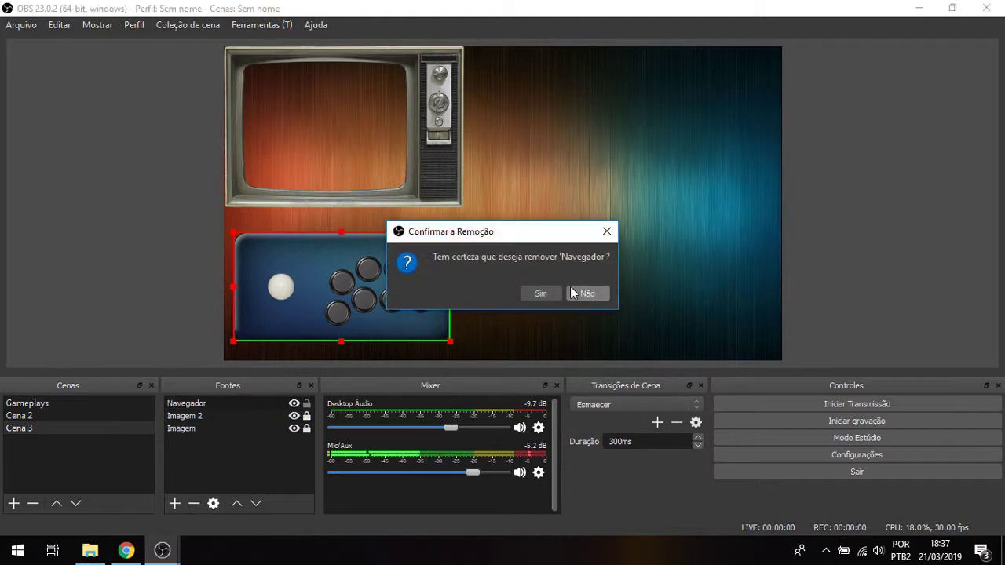
click(549, 294)
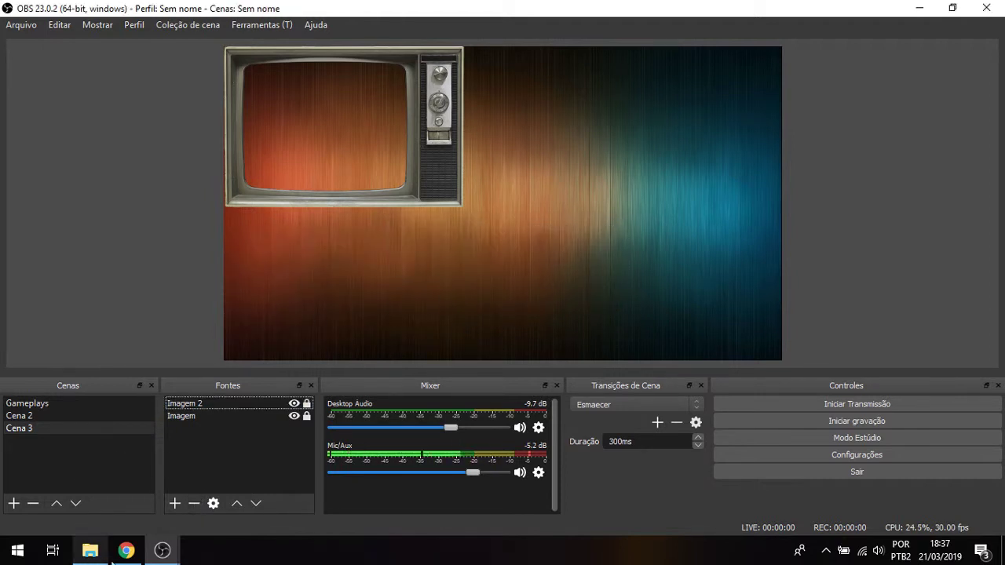
Switch to Fightstick Motion in Chrome, enable User Specific to examine its stick axis and button fields, and disable it again
click(114, 553)
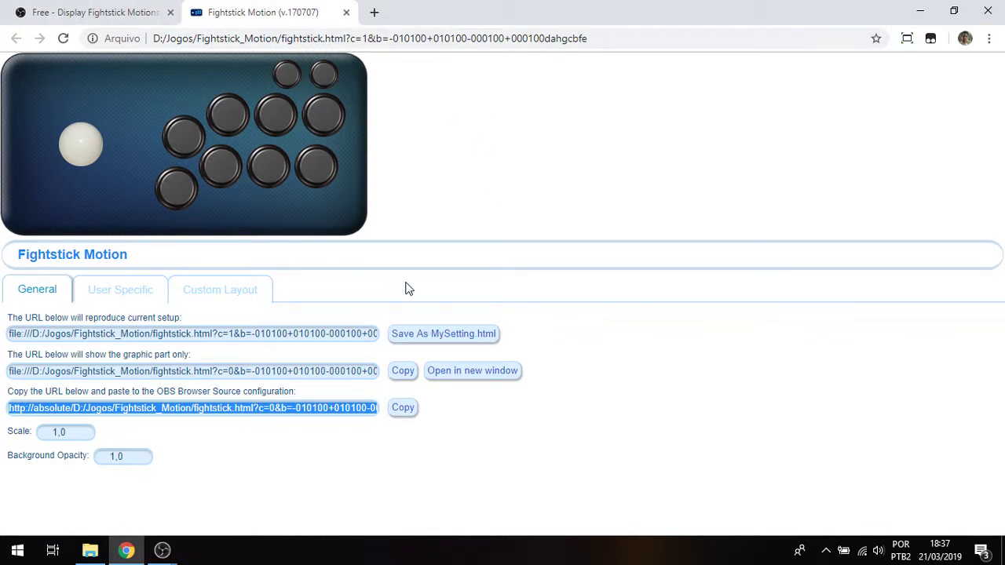
click(140, 293)
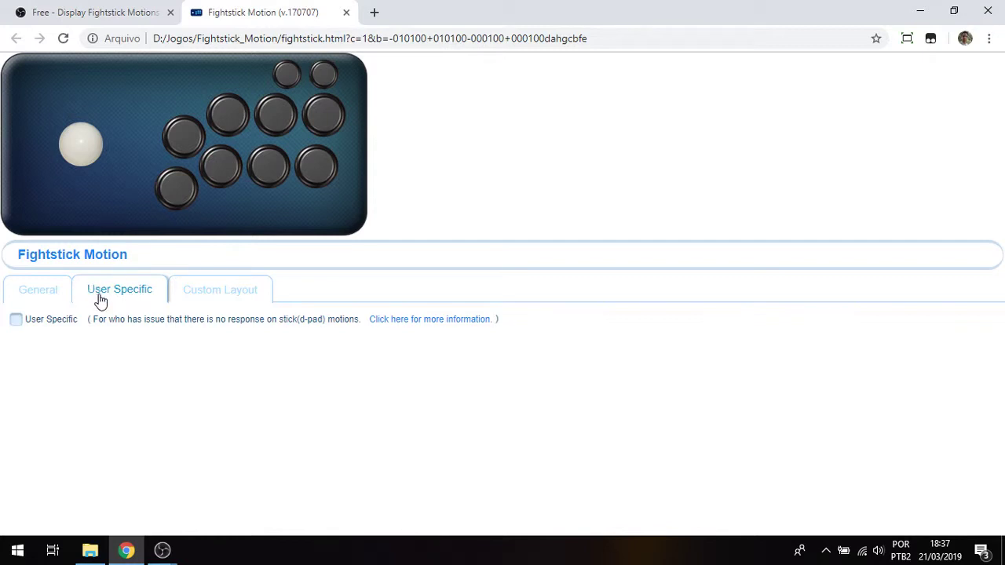
click(16, 321)
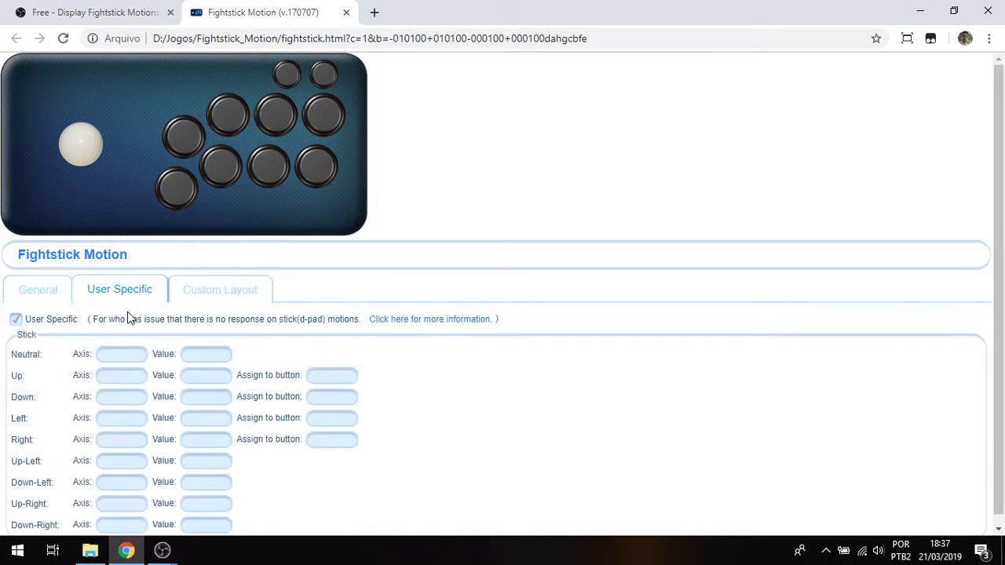
scroll(128, 312, down, 1)
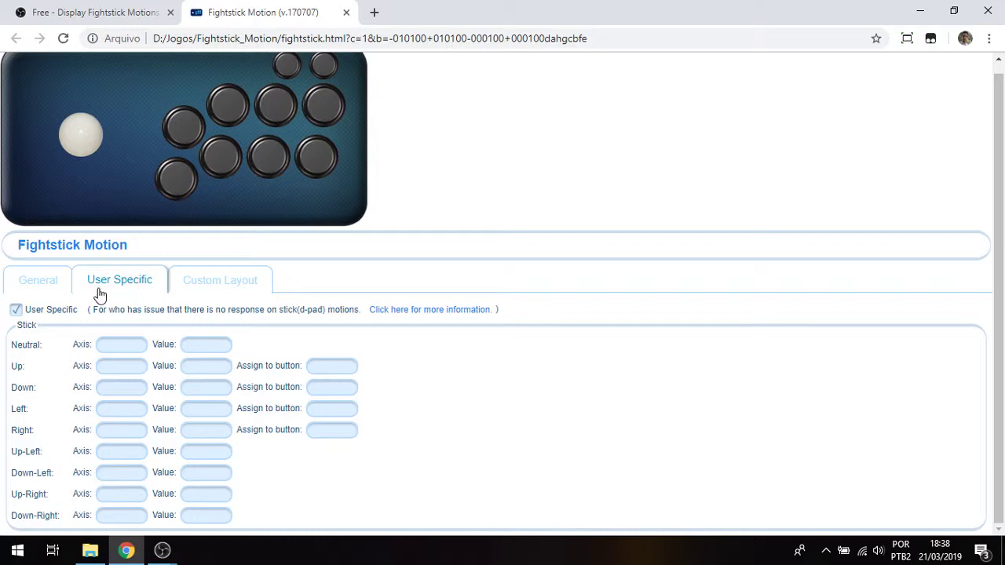
click(17, 311)
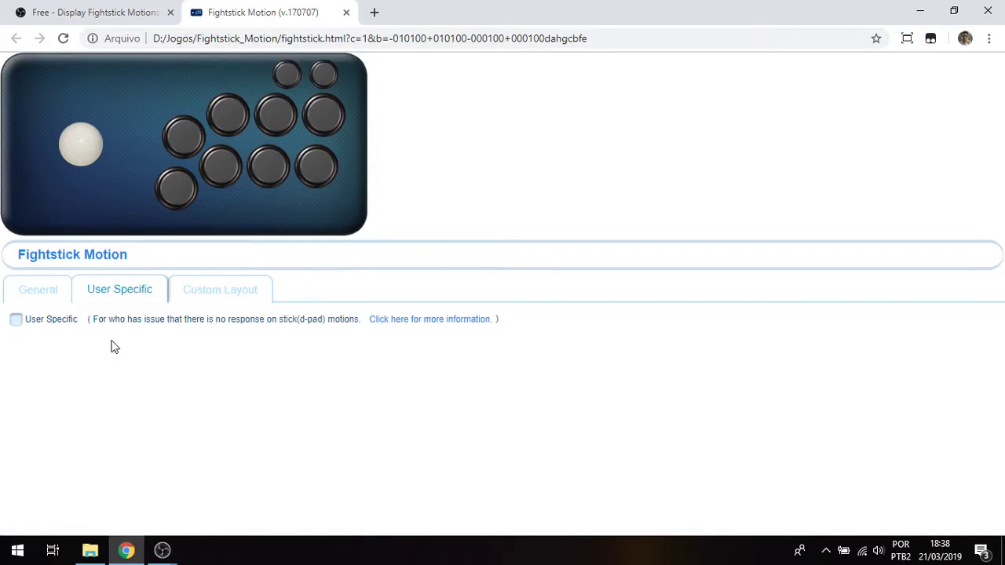
Enable Custom Layout in Fightstick Motion and review its appearance, stick and button configuration options
click(226, 293)
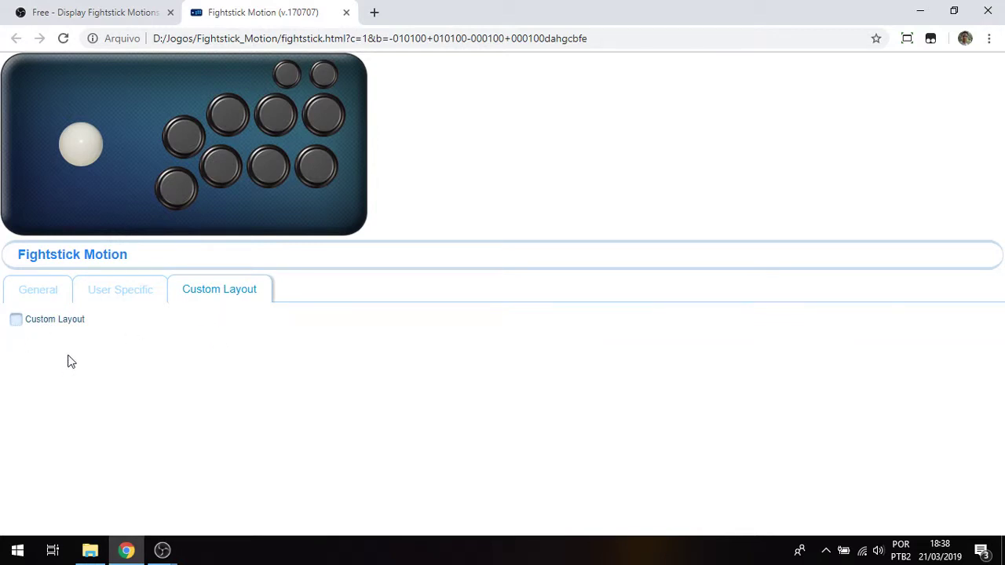
click(19, 326)
scroll(570, 220, down, 2)
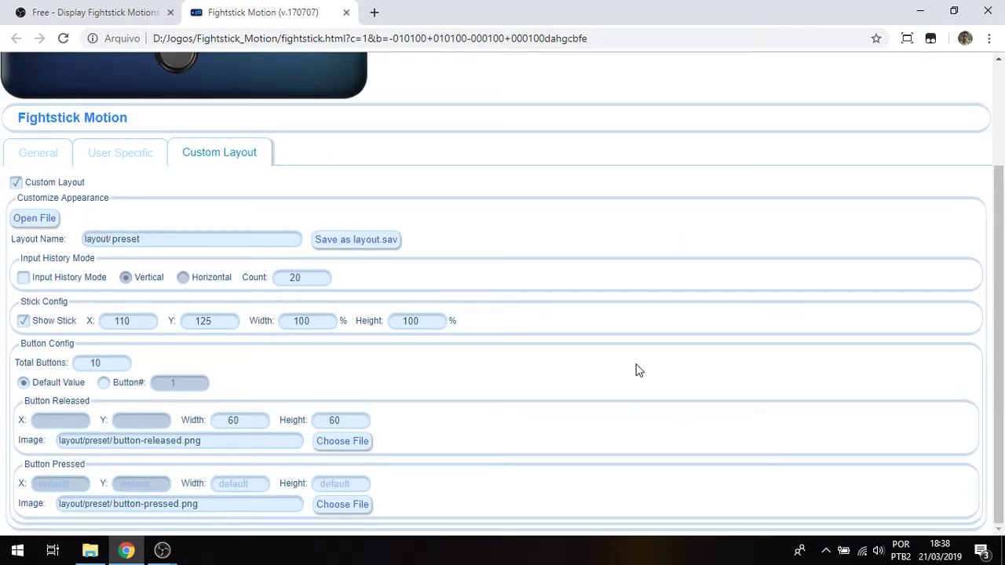
scroll(638, 371, up, 2)
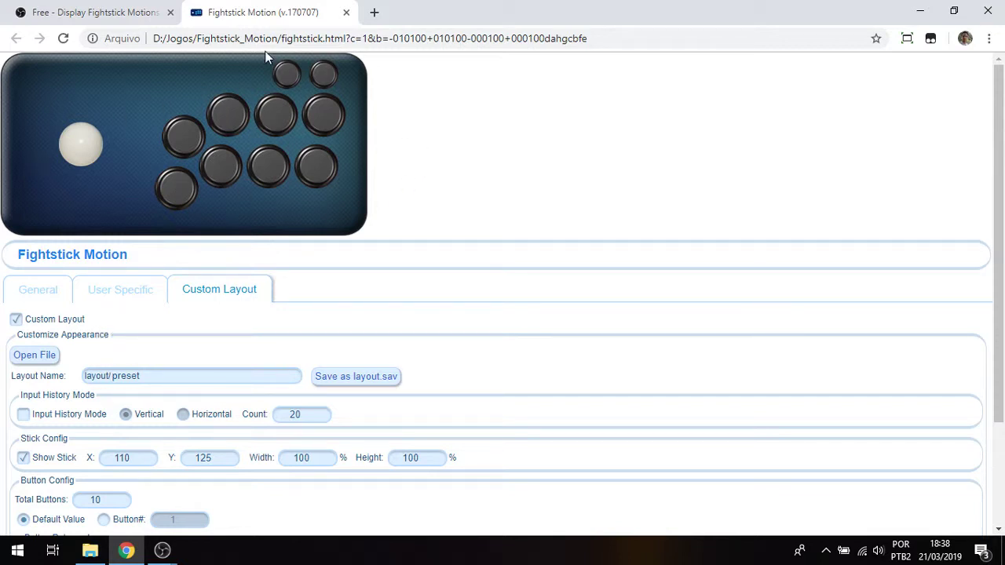
Load layout.sav from the punchkick layout folder as the custom layout in Fightstick Motion
click(30, 360)
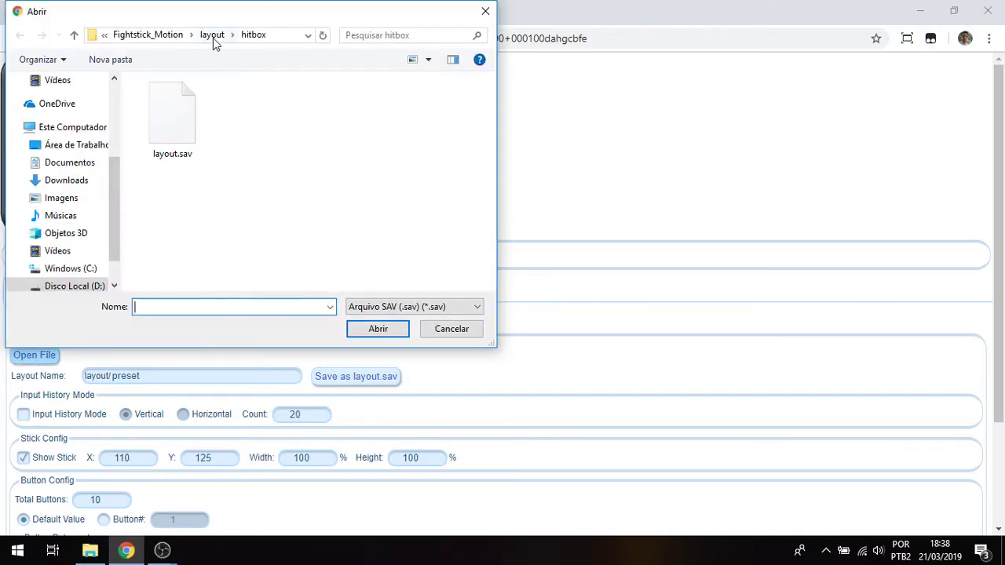
click(210, 36)
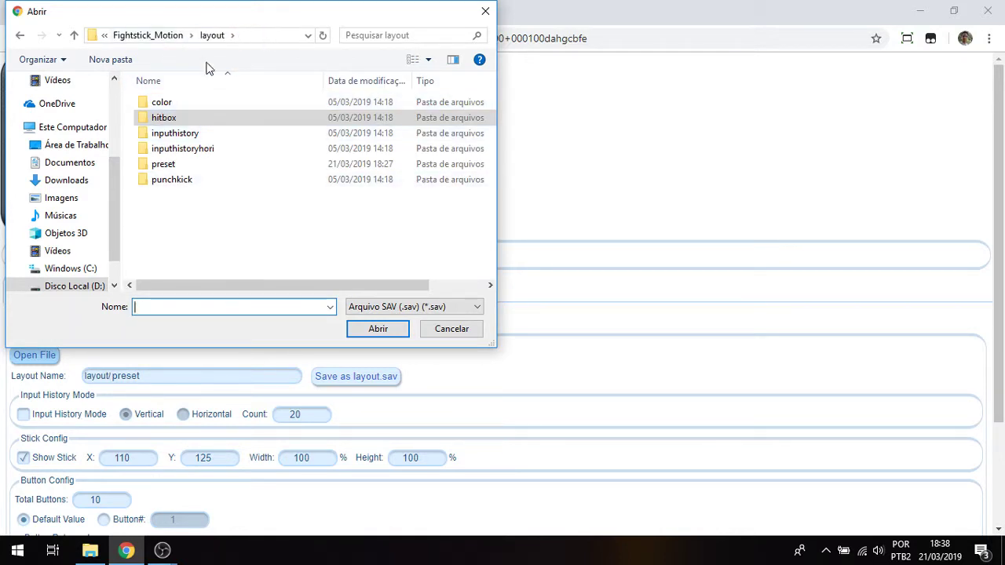
click(167, 36)
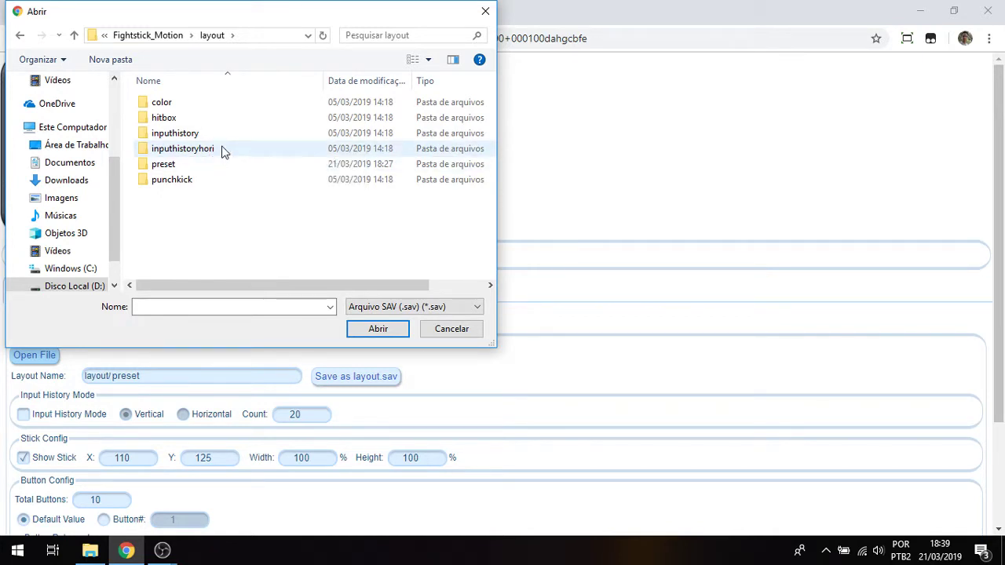
mouse_move(194, 171)
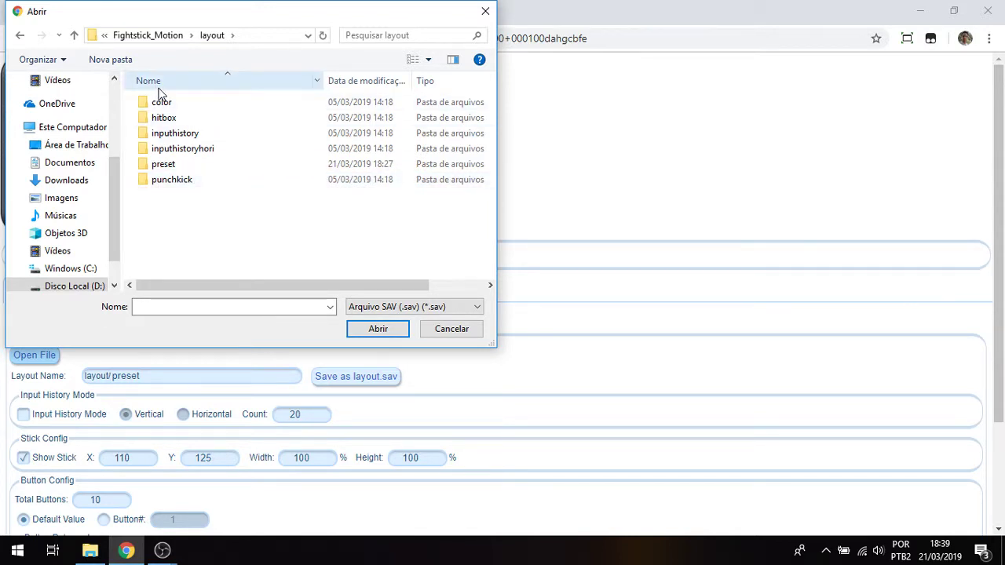
double_click(182, 188)
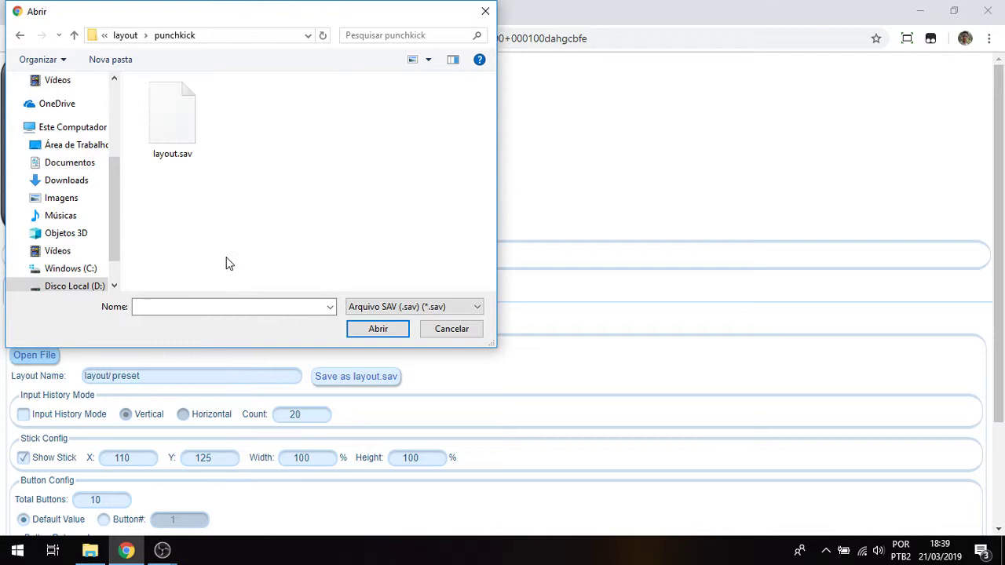
click(175, 128)
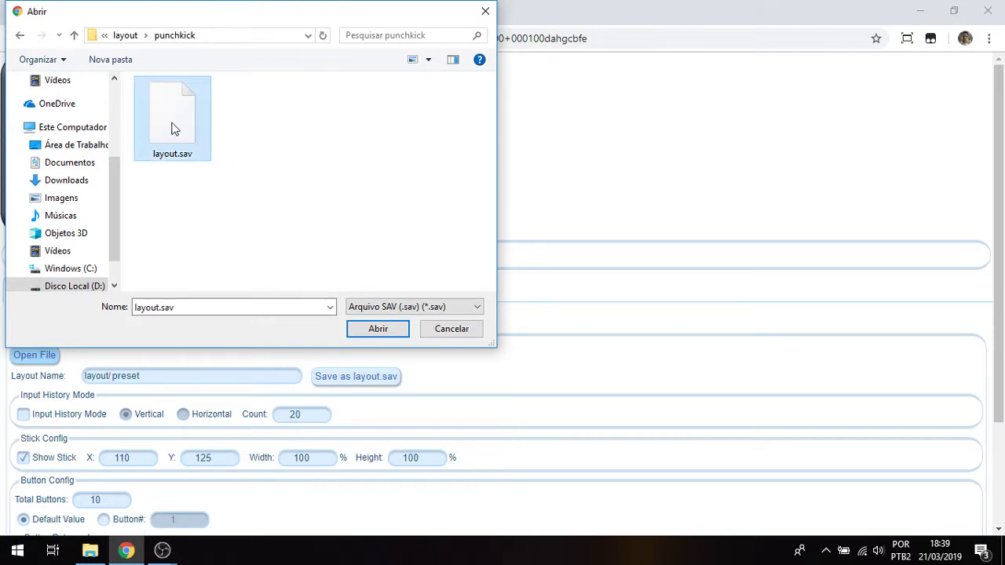
click(360, 329)
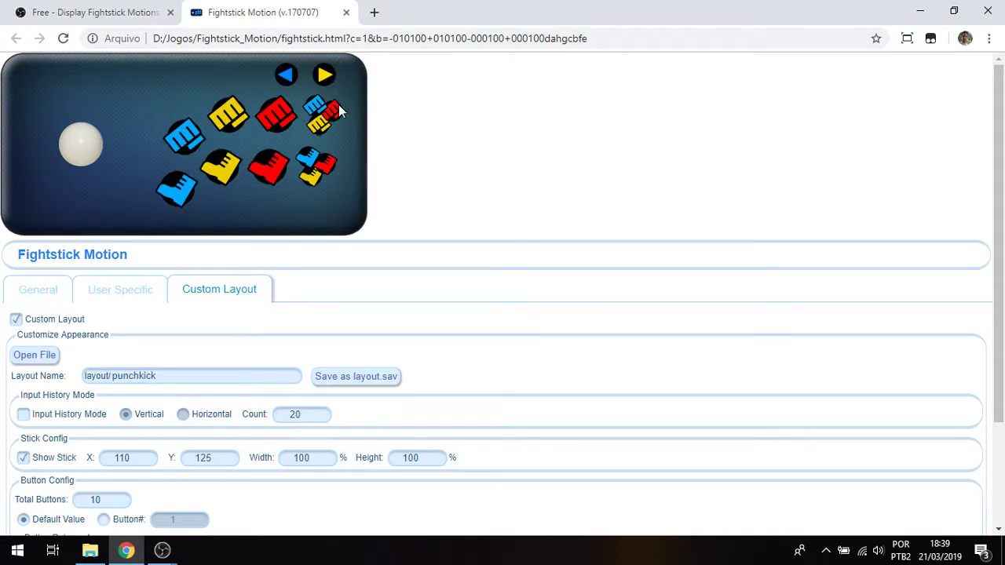
Switch to File Explorer, examine the button images in layout/punchkick, and return to Fightstick Motion in Chrome
click(90, 549)
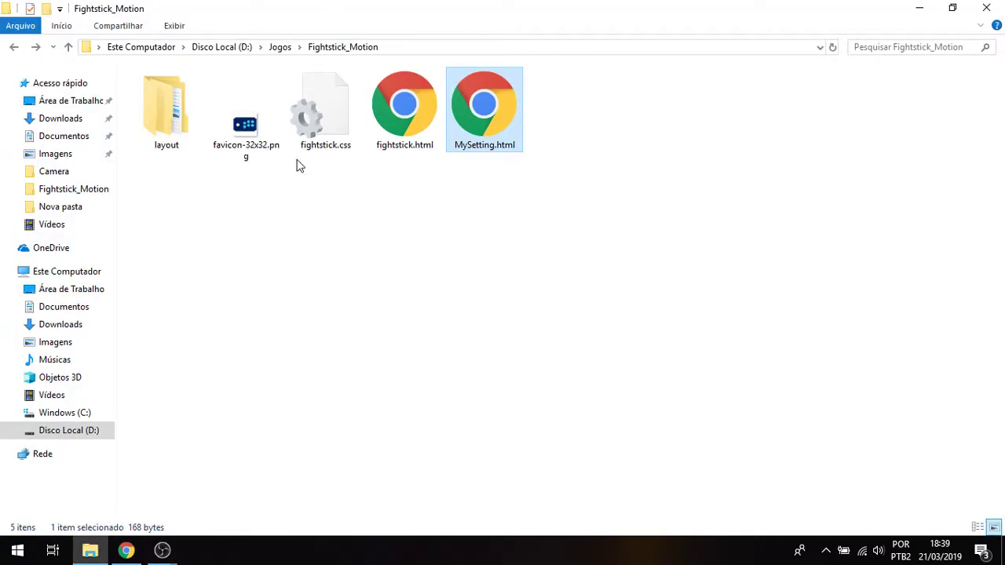
double_click(171, 130)
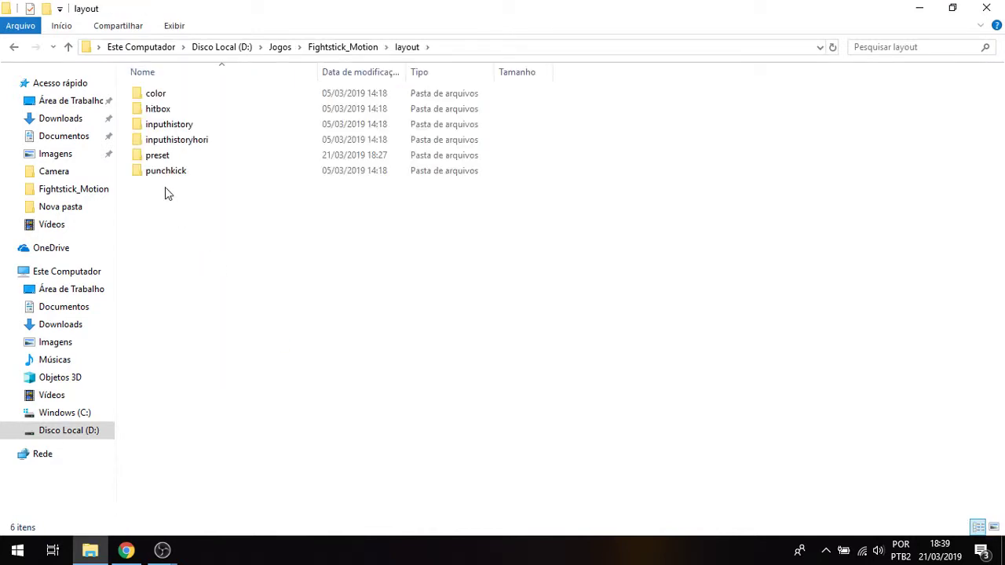
double_click(165, 174)
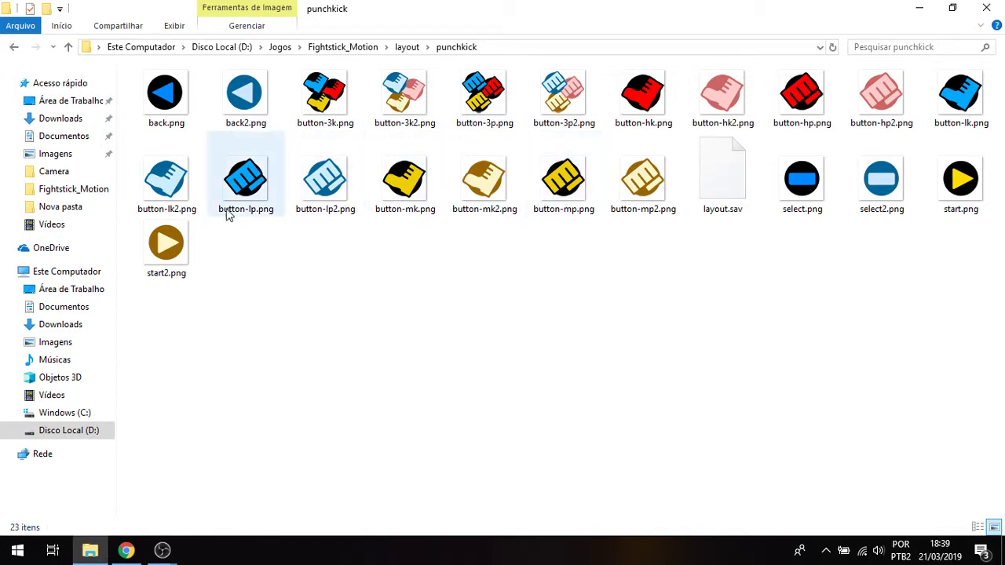
click(161, 550)
click(126, 550)
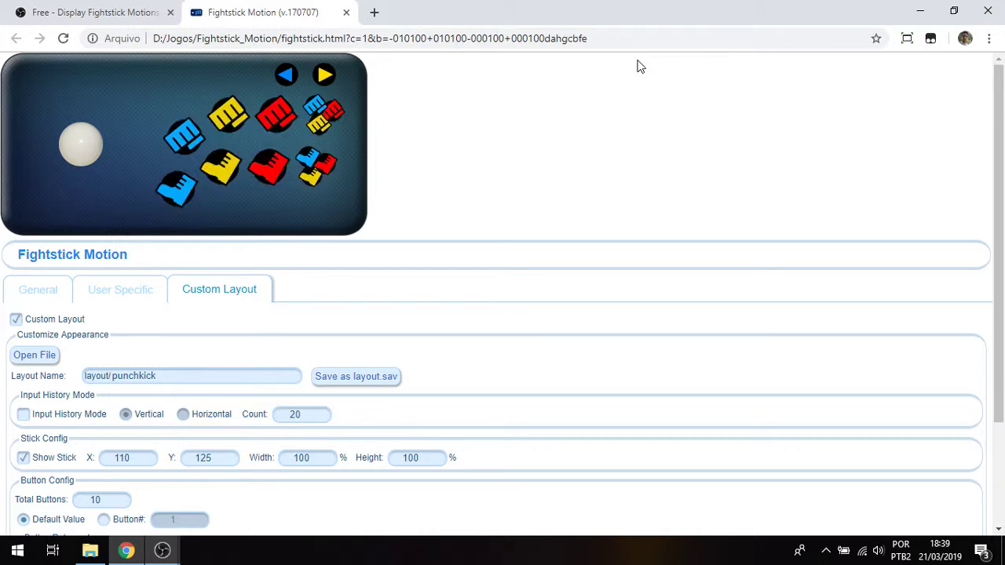
Load layout.sav from the color layout folder as the custom layout
click(33, 359)
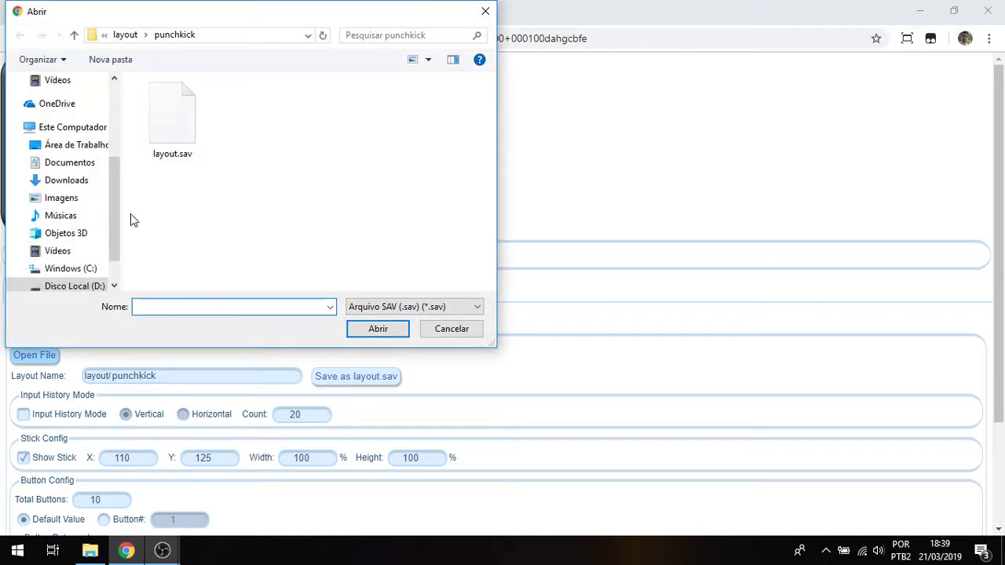
click(128, 35)
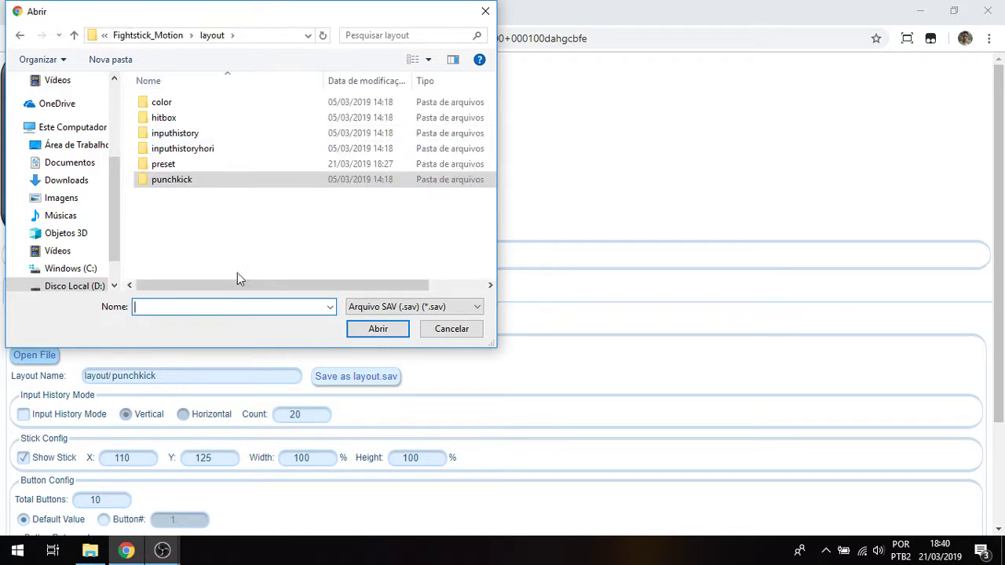
double_click(161, 102)
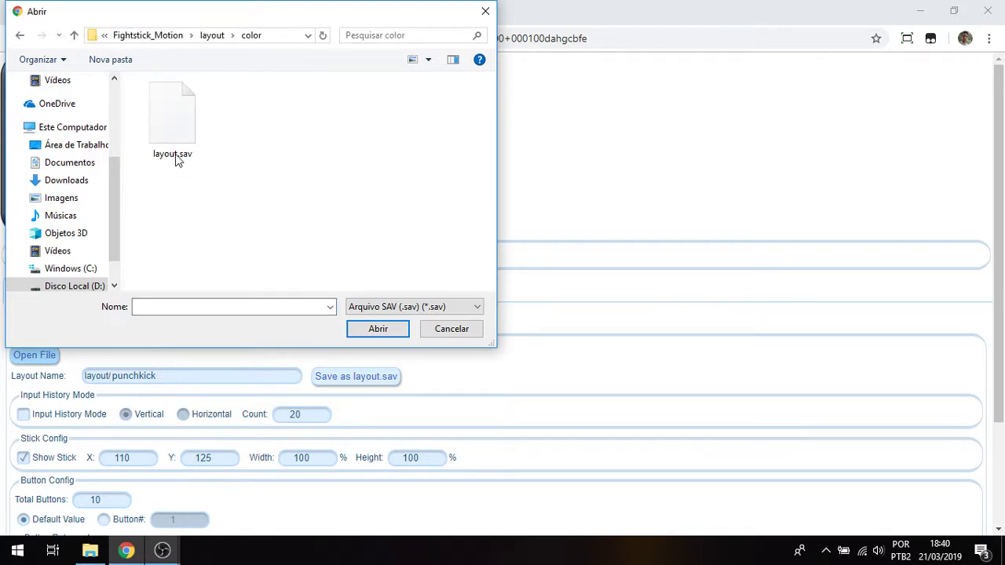
double_click(174, 155)
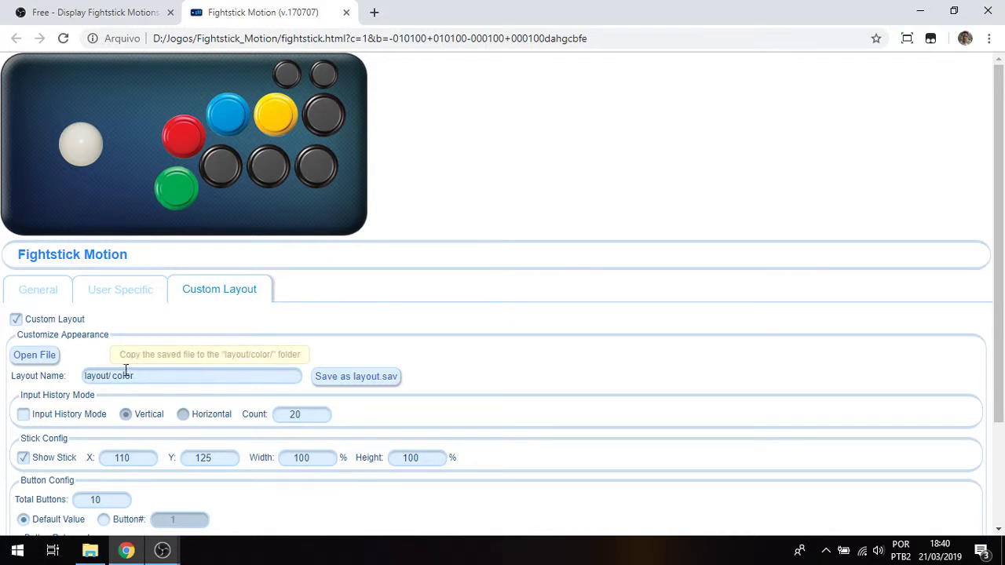
Replace the current custom layout with layout.sav from the hitbox folder
click(33, 355)
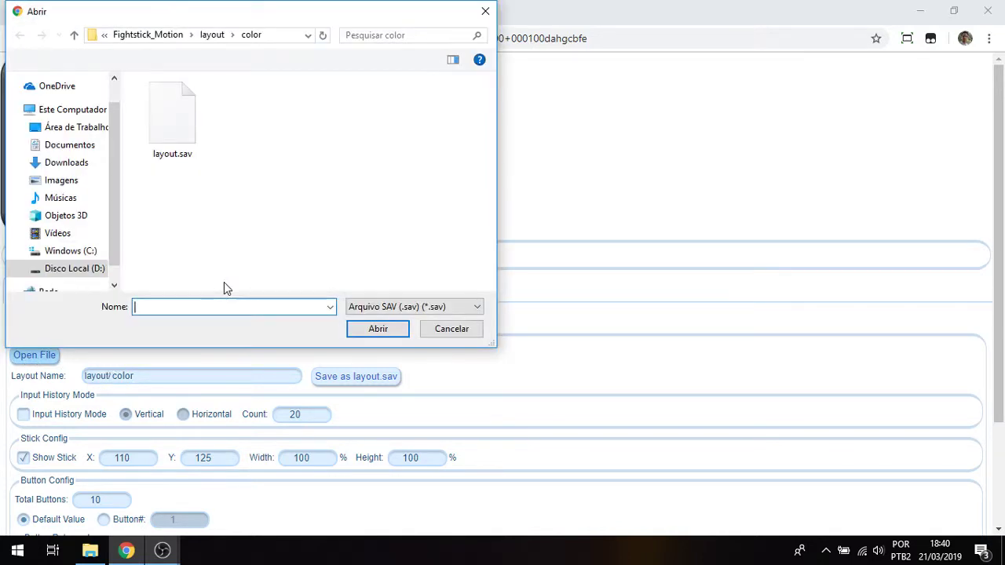
click(212, 36)
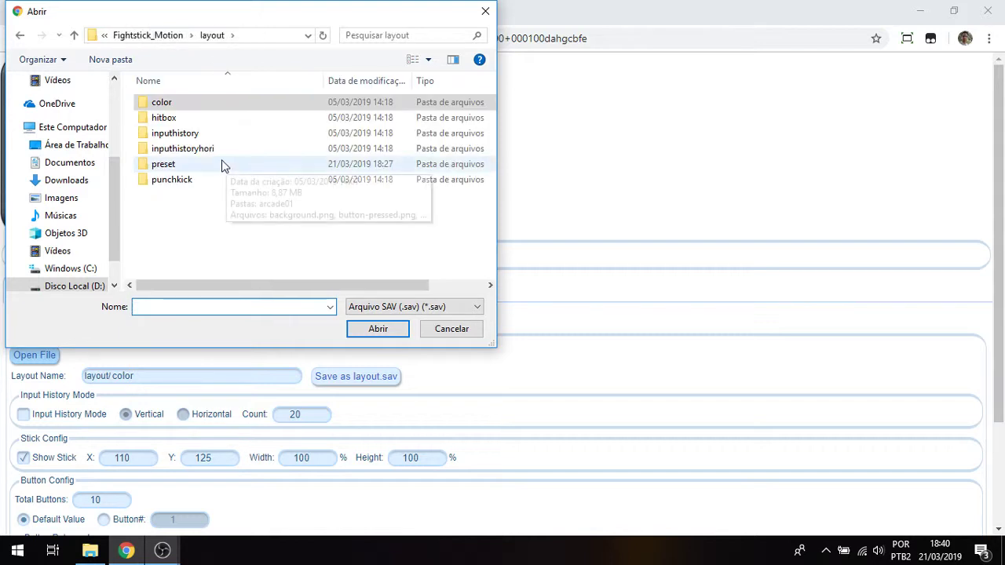
double_click(182, 119)
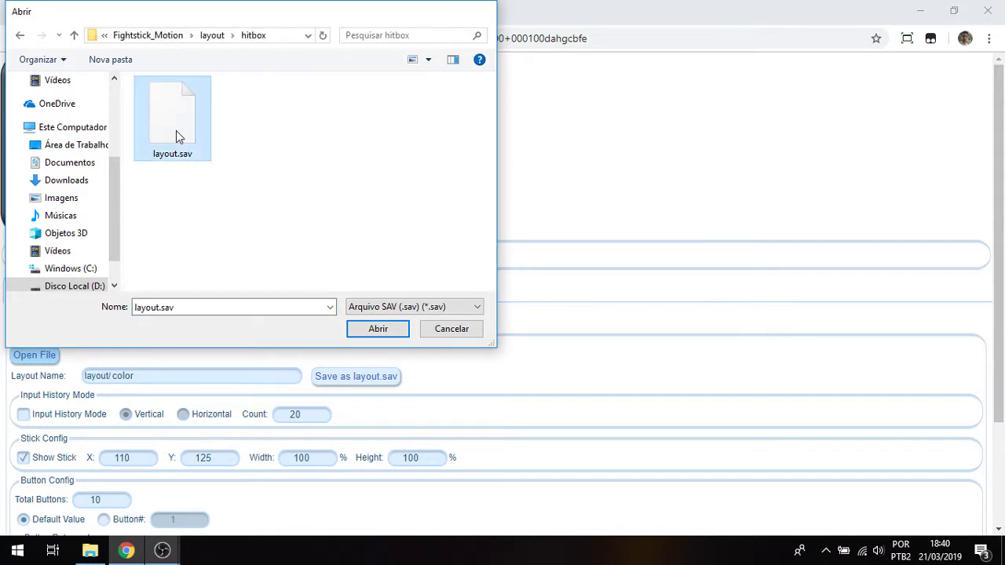
double_click(176, 131)
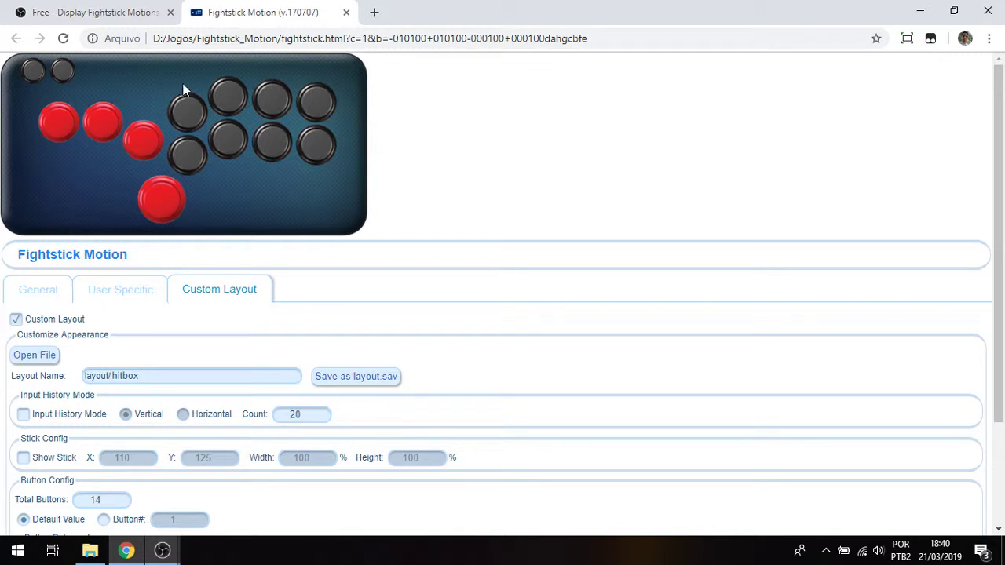
Load layout.sav from the inputhistory folder, and load the same file a second time
click(21, 359)
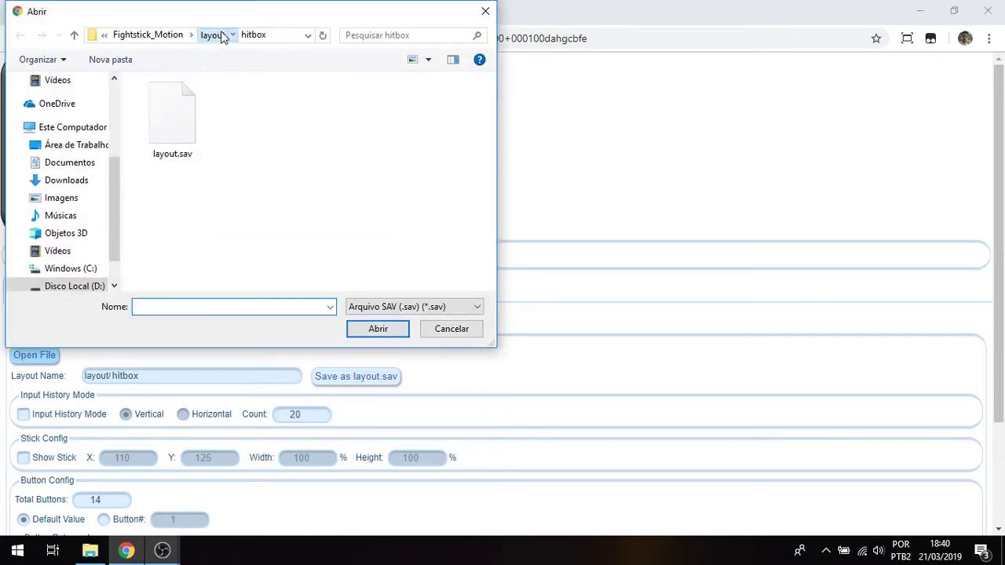
click(220, 35)
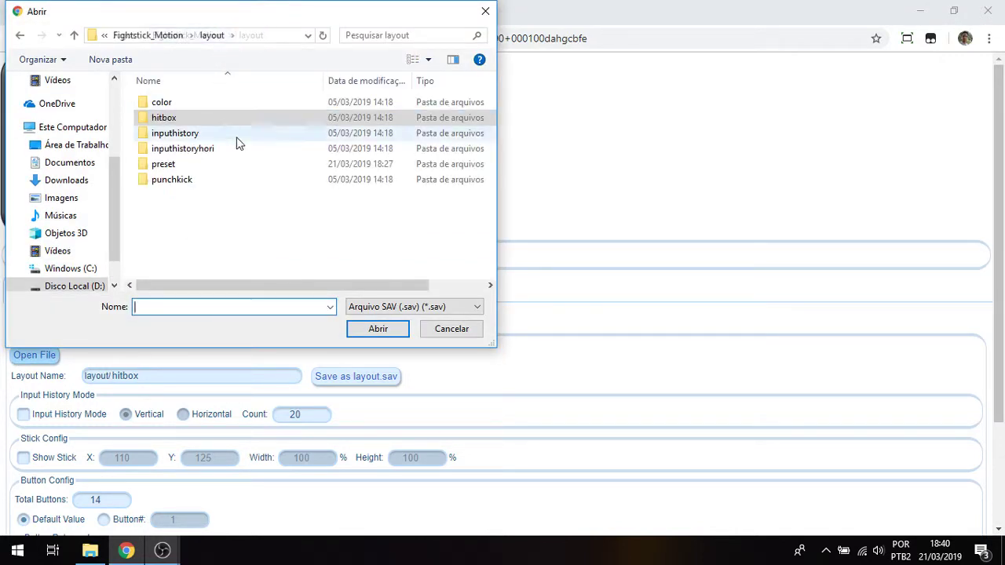
double_click(196, 133)
double_click(166, 132)
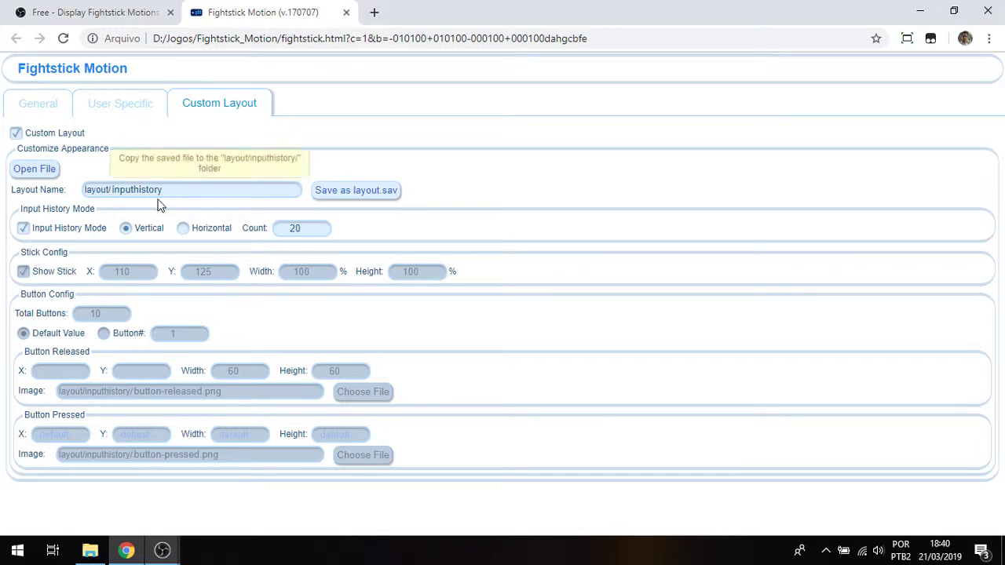
click(37, 176)
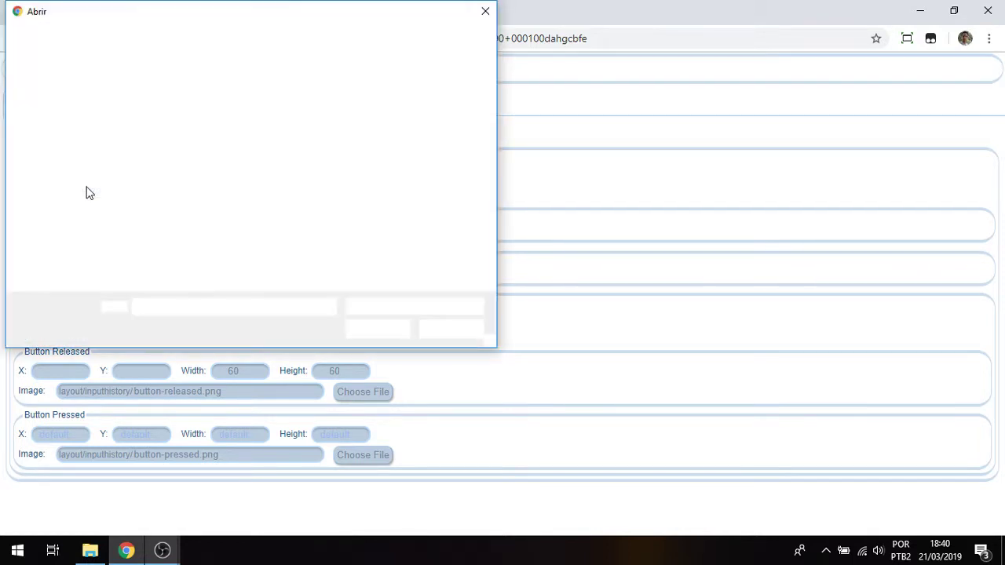
click(166, 125)
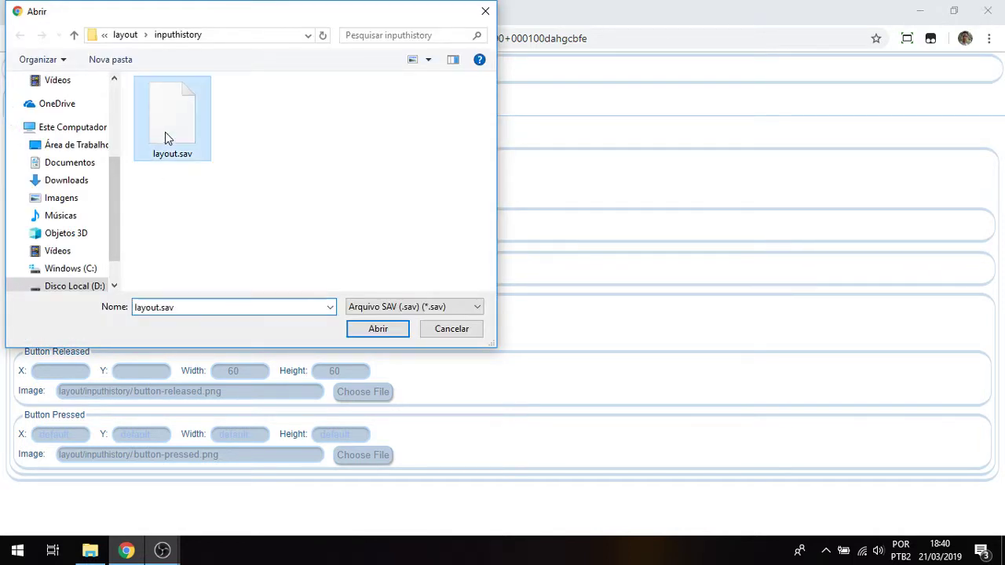
click(360, 330)
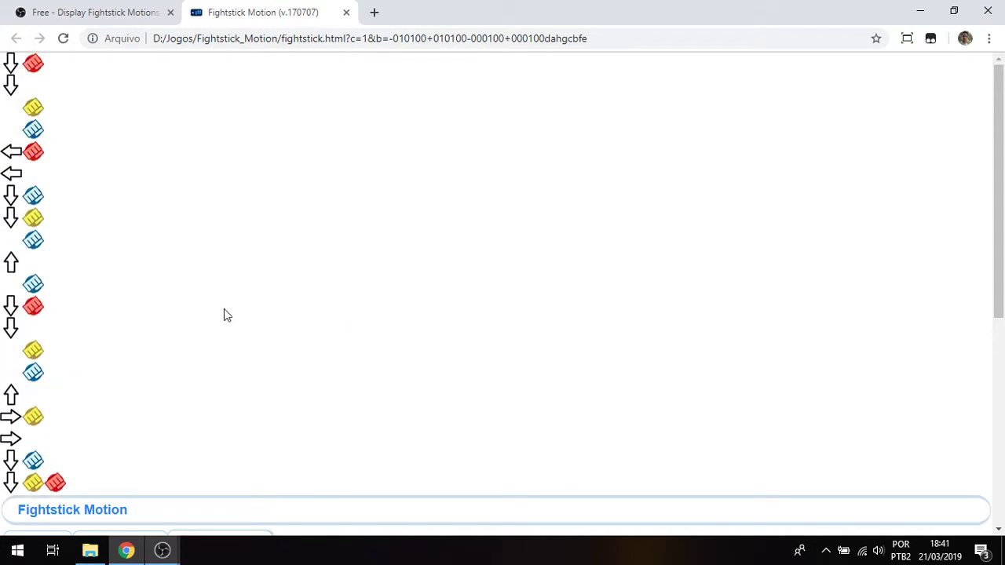
Load layout.sav from the inputhistoryhori folder and view the horizontal input history display
scroll(224, 314, down, 5)
click(32, 220)
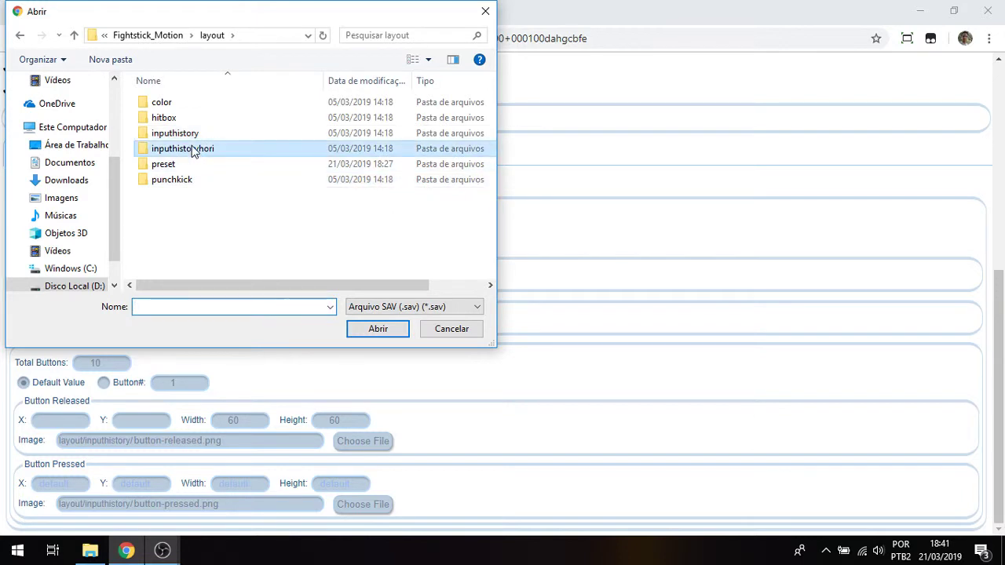
double_click(217, 150)
double_click(165, 107)
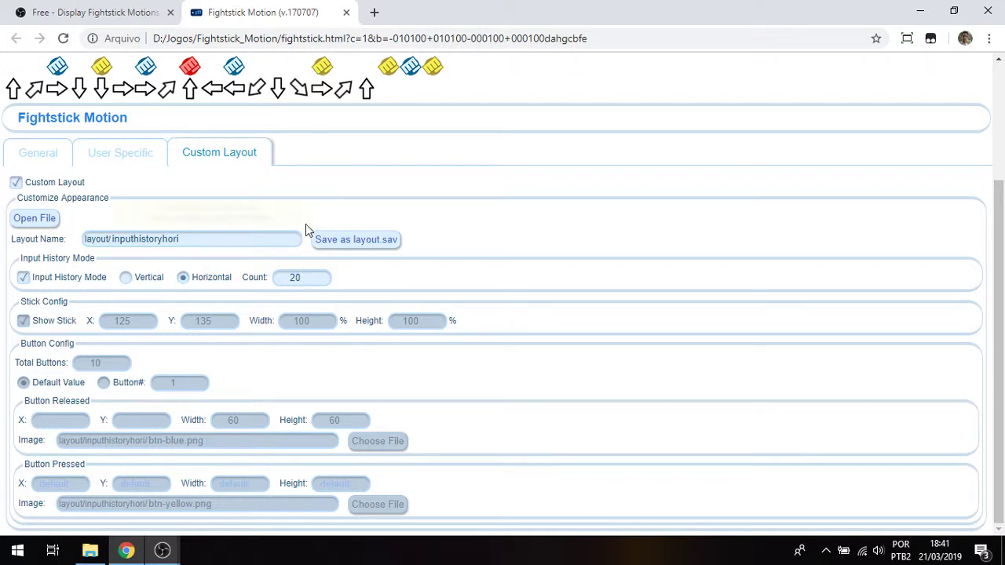
scroll(307, 227, up, 2)
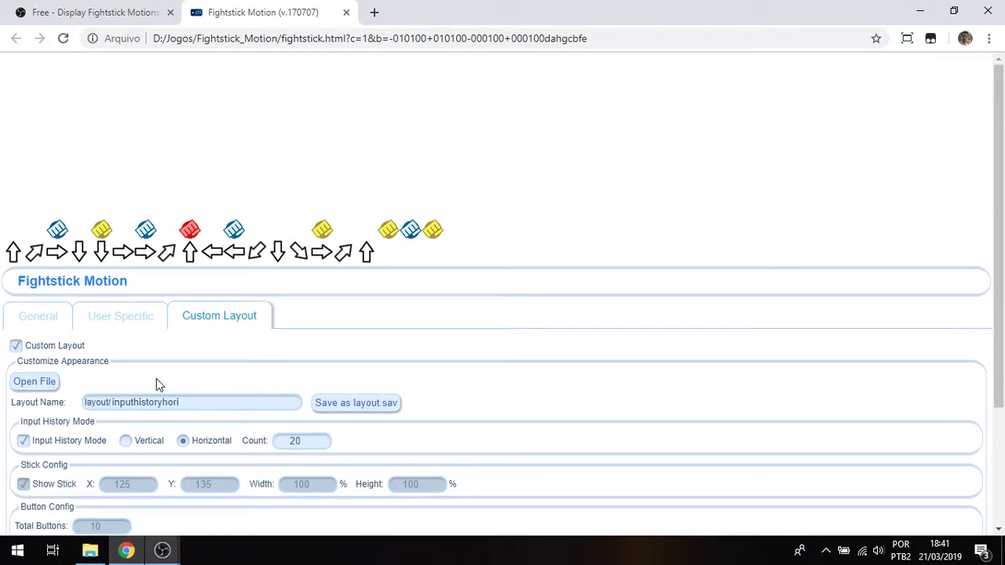
Restore the standard arcade stick by loading layout.sav from the preset folder, and close the Fightstick Motion page
click(28, 383)
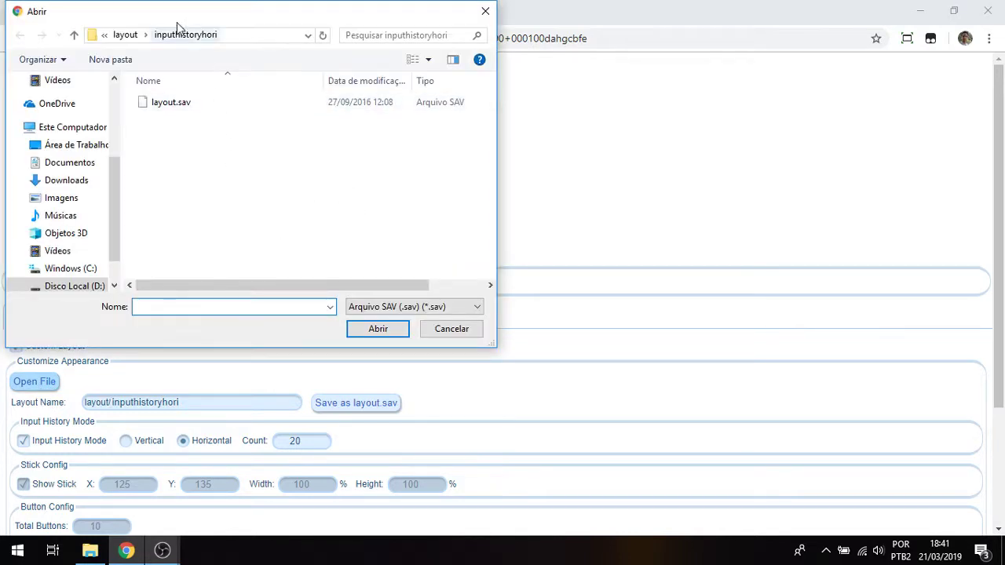
click(124, 35)
double_click(178, 163)
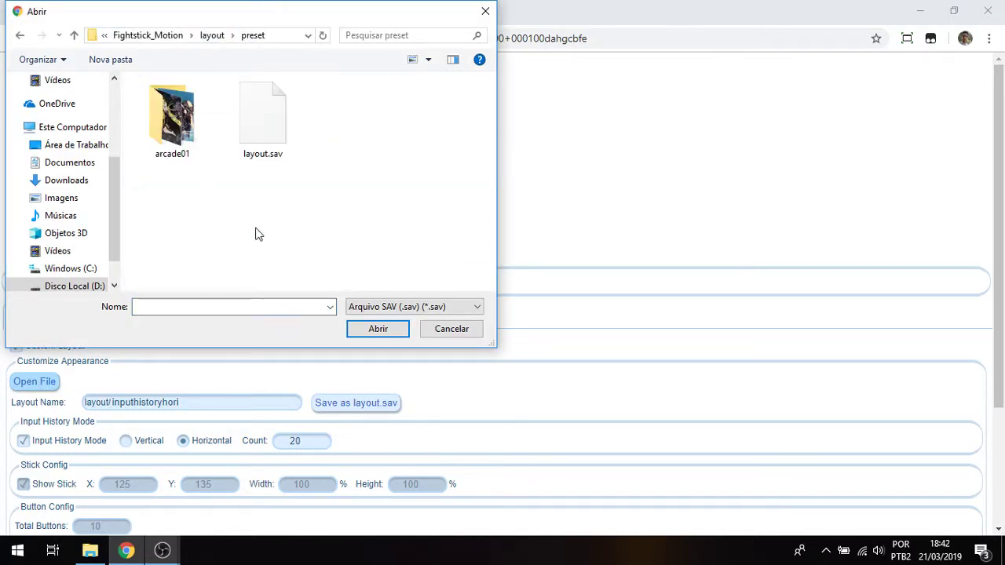
double_click(261, 124)
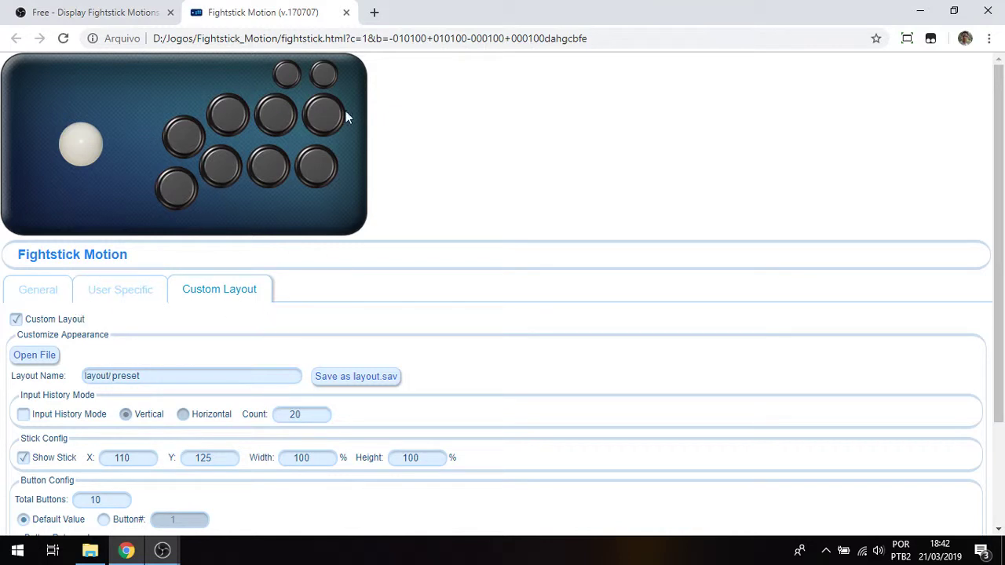
click(347, 12)
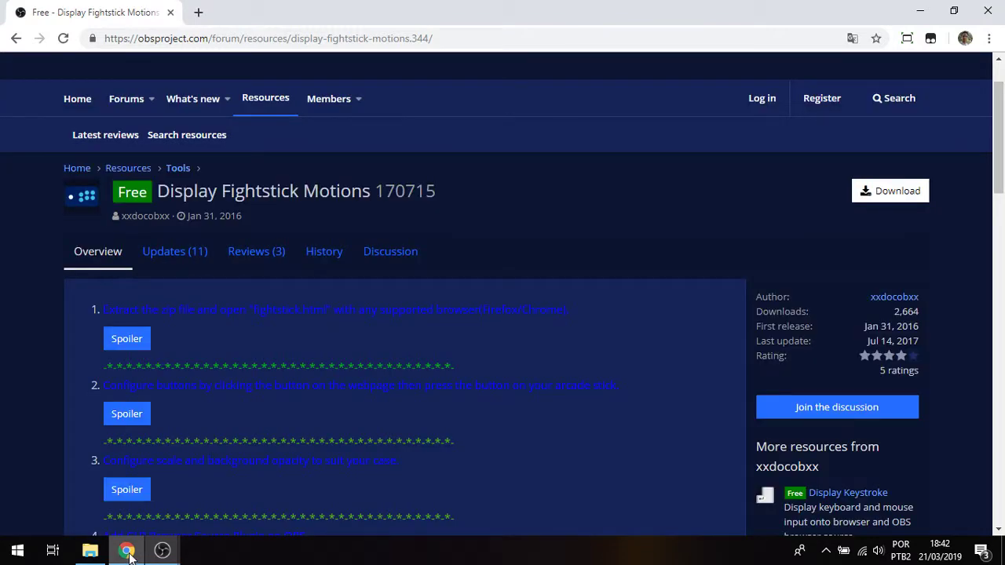
Switch to File Explorer and go up from the punchkick folder to the layout folder
mouse_move(131, 557)
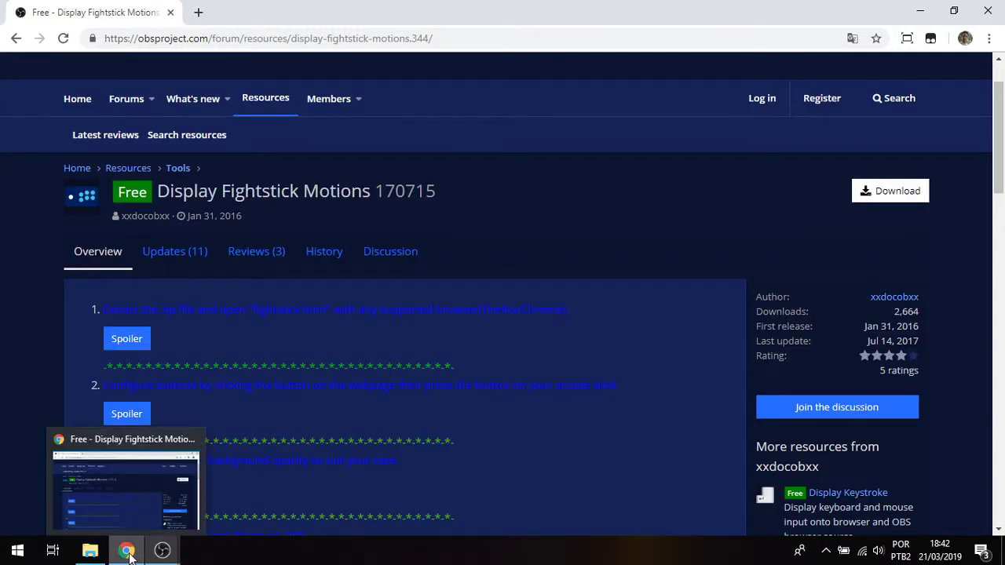
click(89, 550)
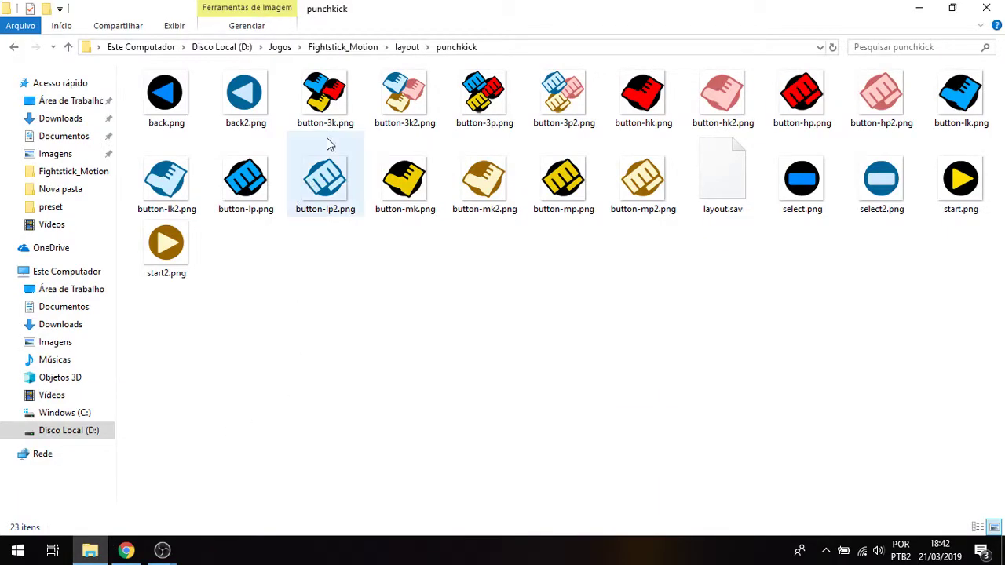
click(407, 46)
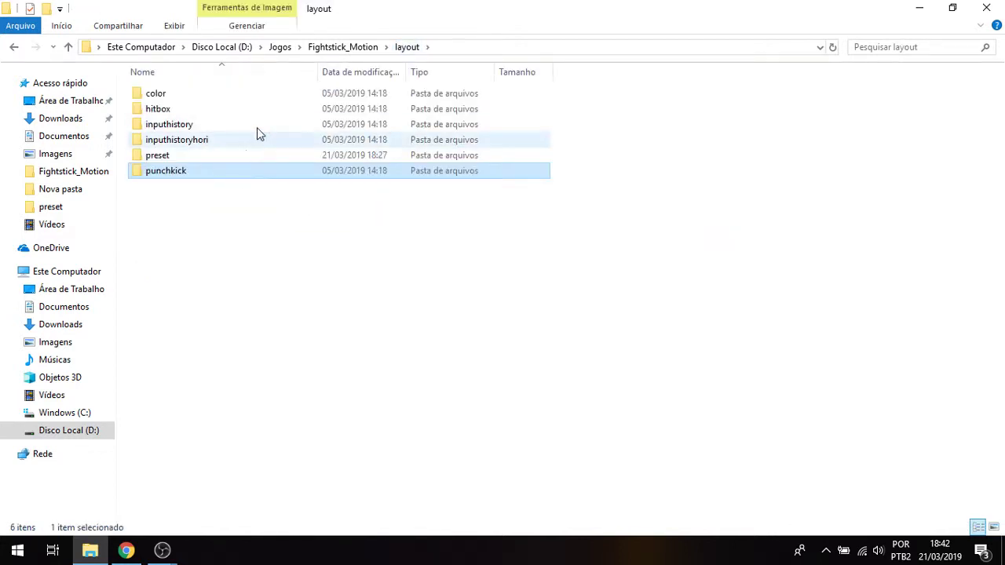
Open the preset folder and rename background.png as bkp01_background.png
double_click(167, 155)
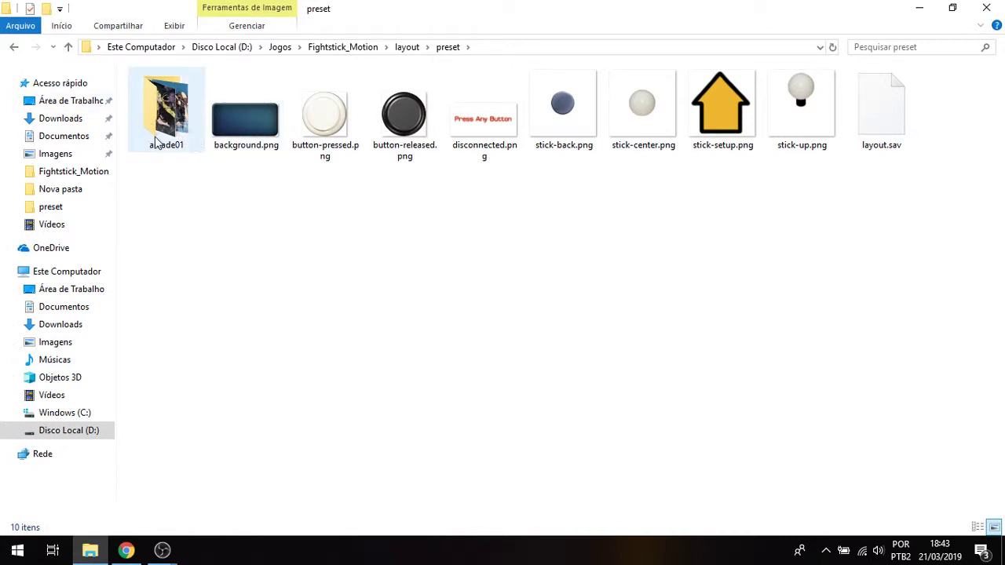
click(240, 143)
key(F2)
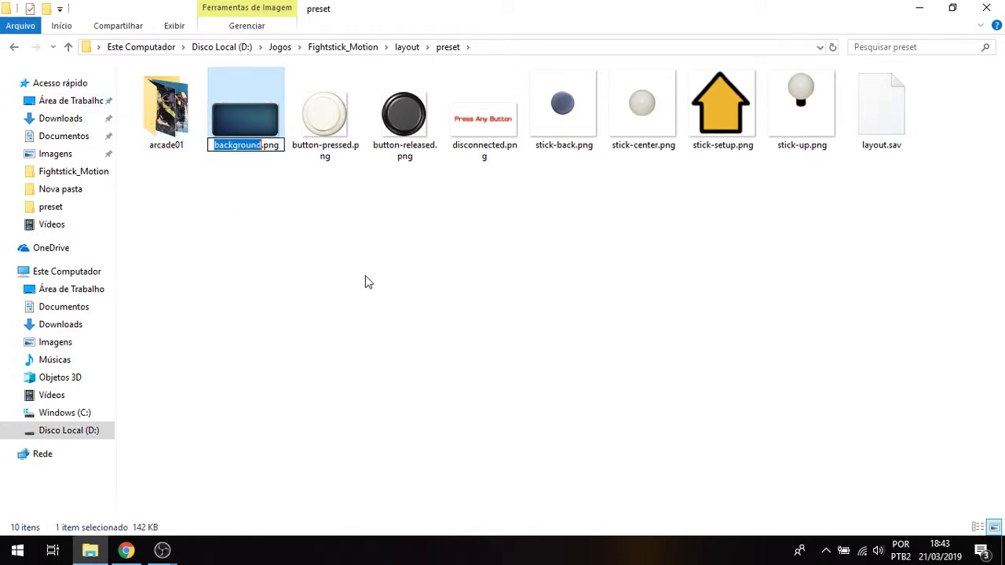
key(Right)
key(Left)
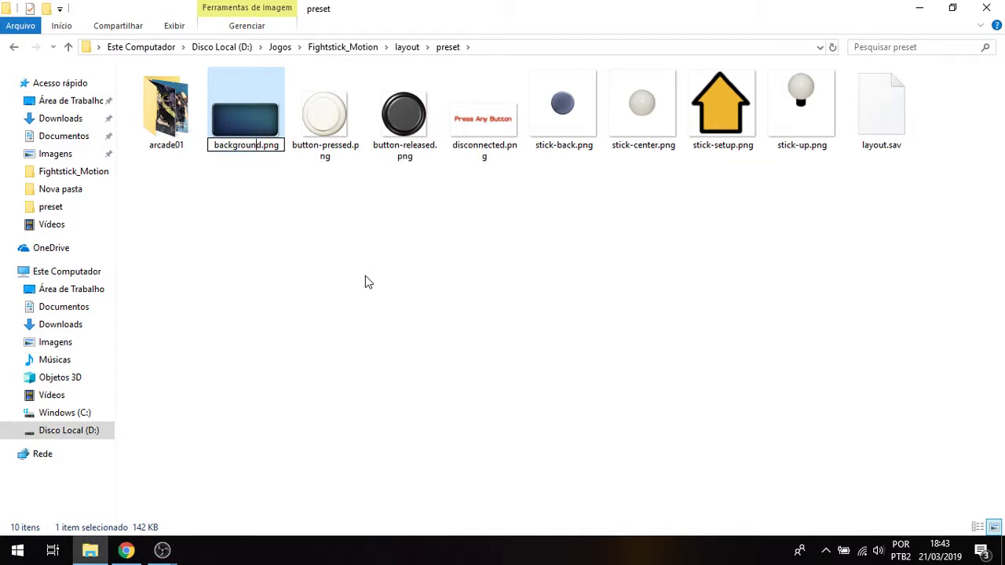
text(bkp)
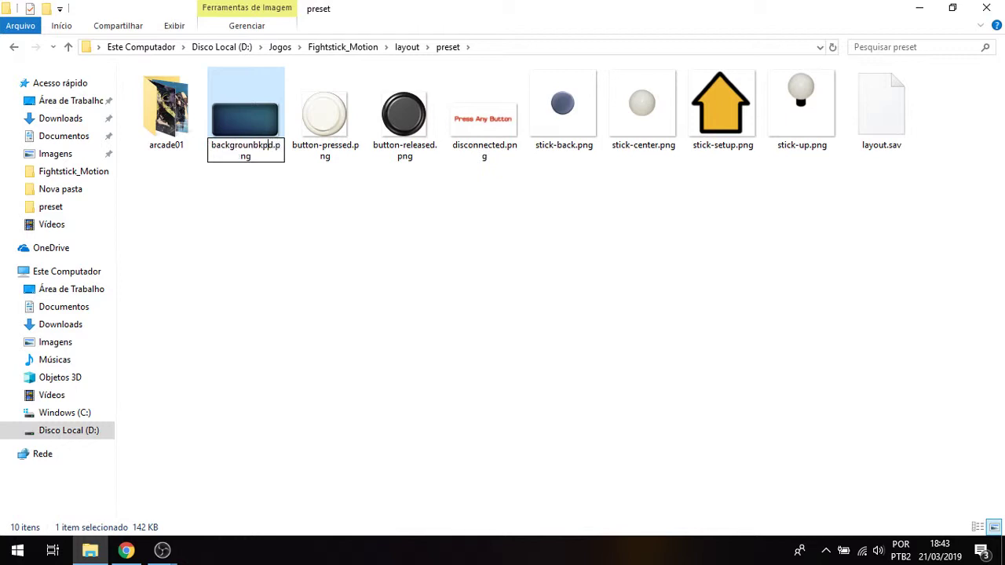
key(BackSpace)
key(BackSpace)
key(BackSpace)
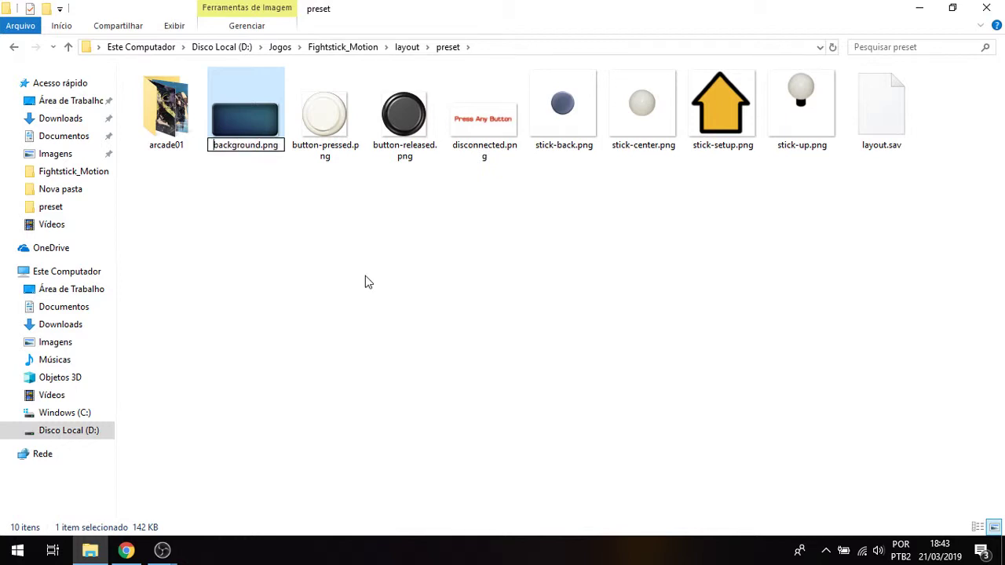
key(Home)
text(bkp)
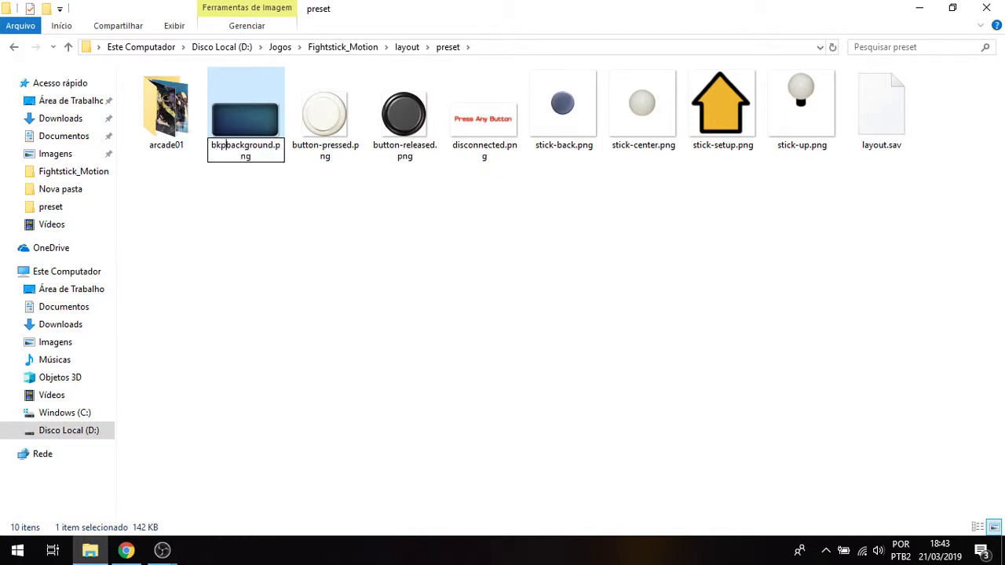
text(01_)
key(Return)
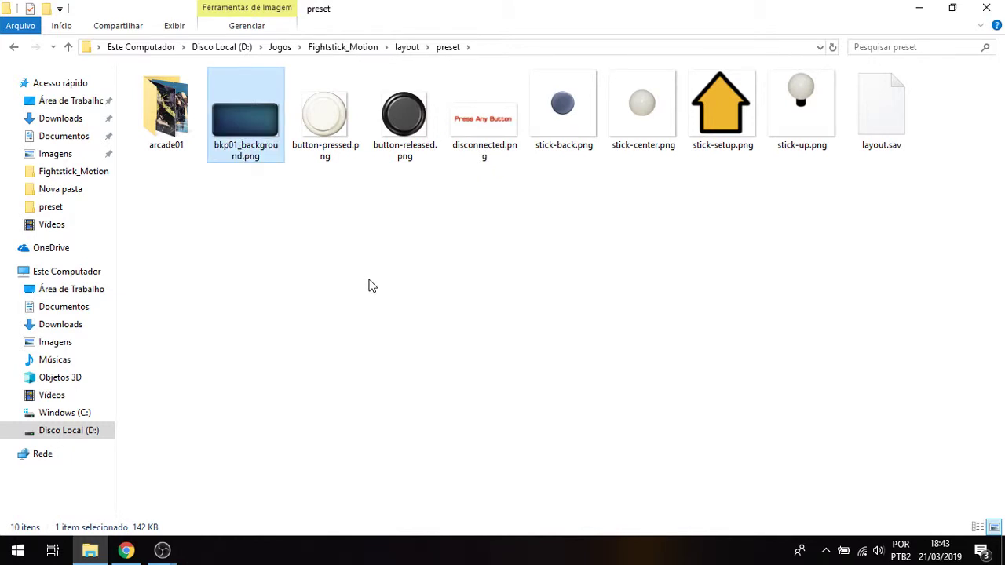
Move bkp01_background.png into the arcade01 folder and open that folder
drag(258, 146, 167, 135)
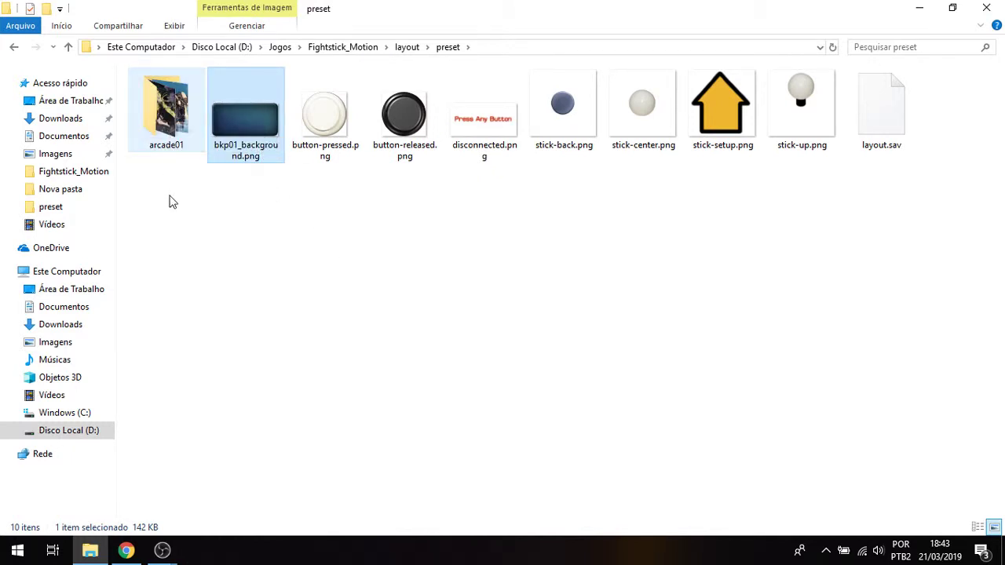
double_click(156, 105)
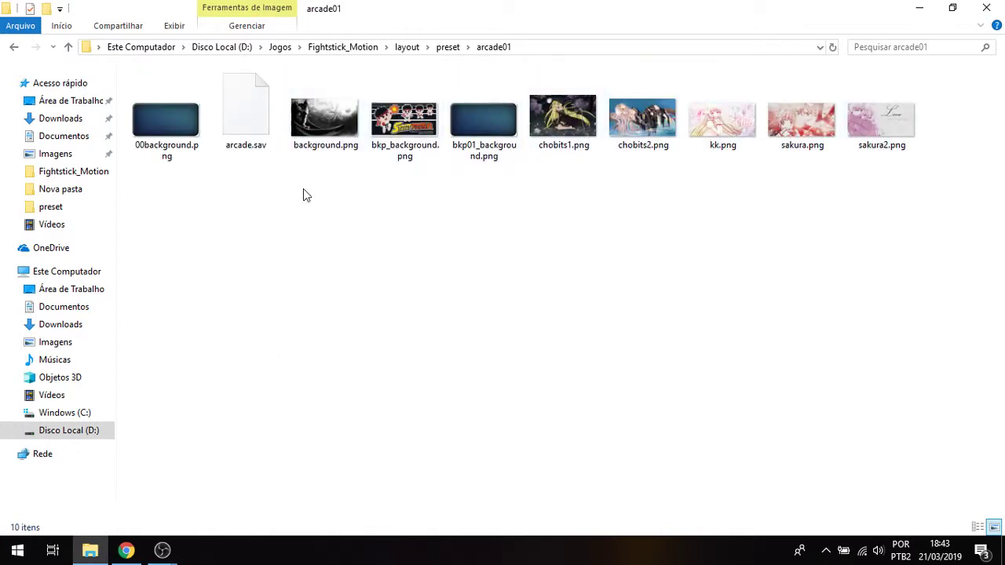
Move background.png from the arcade01 folder to the preset folder
click(336, 150)
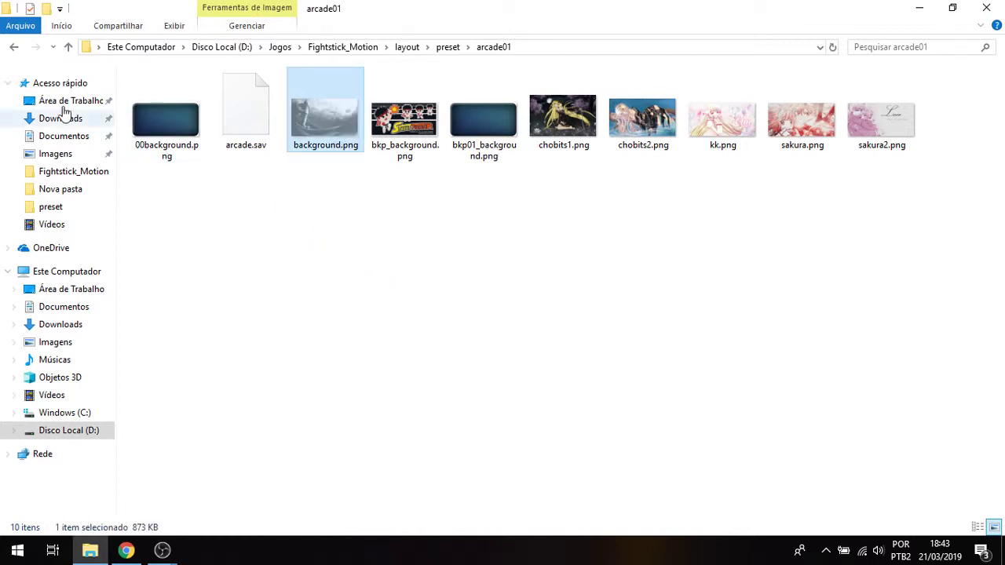
click(14, 48)
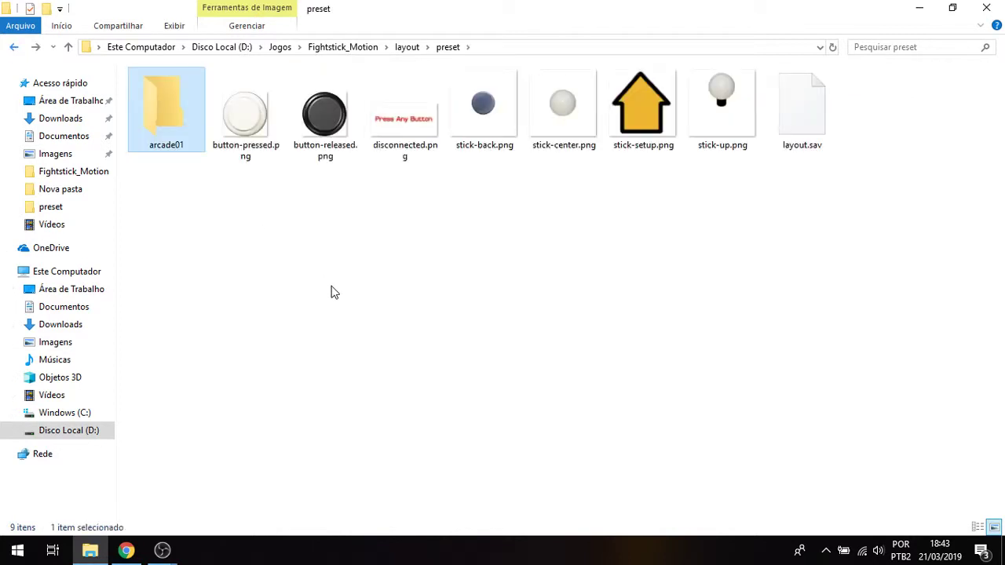
key(ctrl+v)
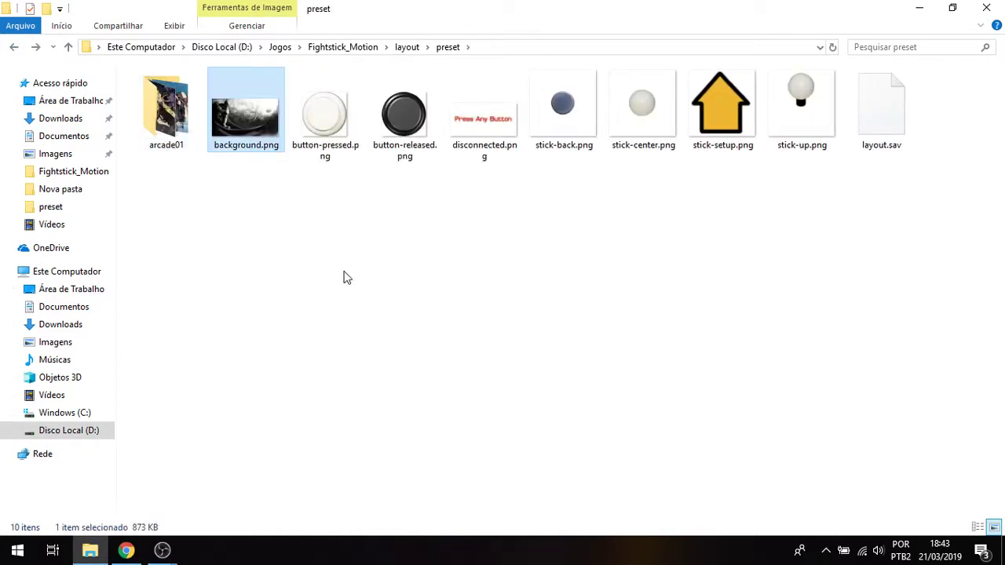
click(343, 275)
mouse_move(244, 152)
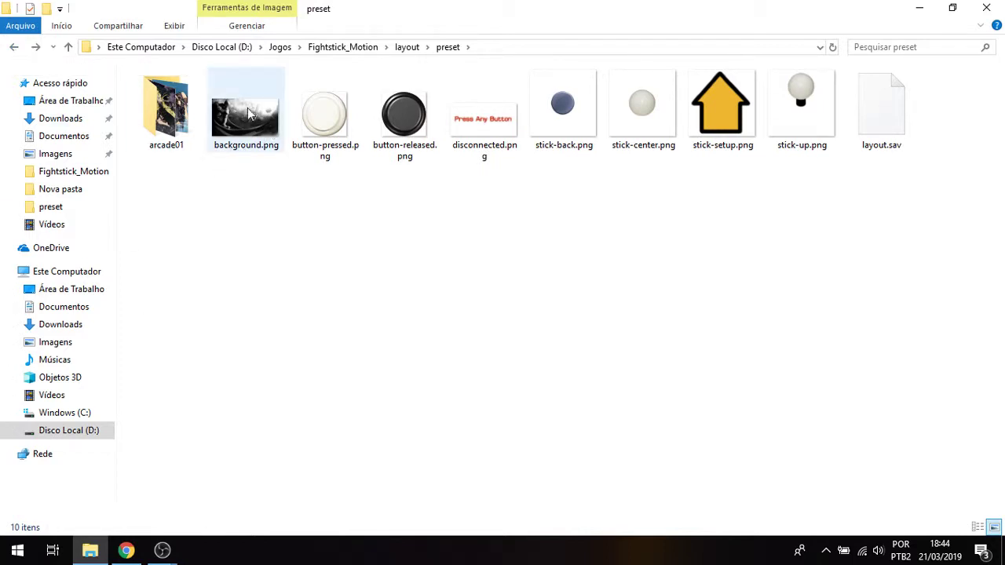
Go to the Fightstick_Motion folder and open MySetting.html to view the arcade stick with the new background
click(14, 48)
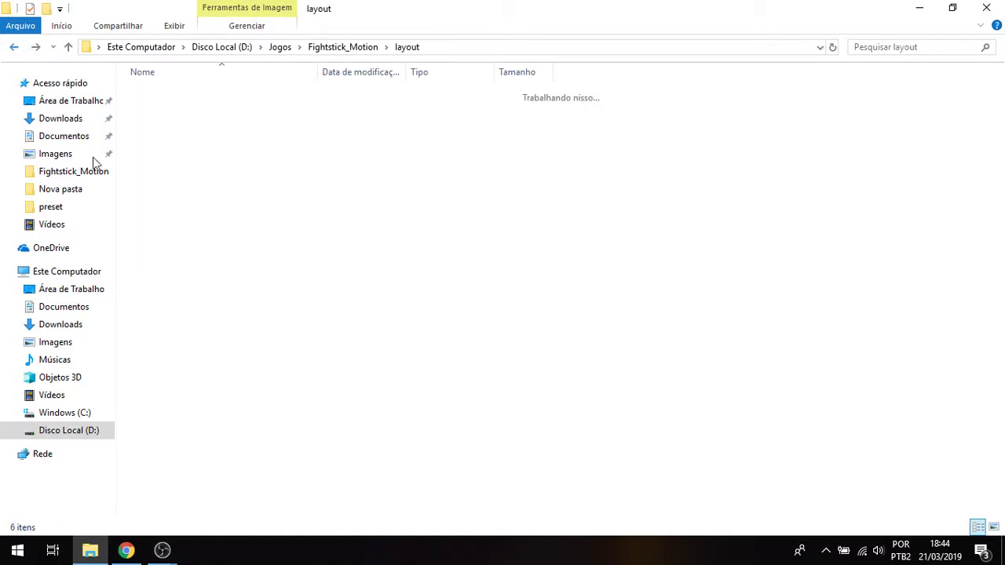
click(14, 47)
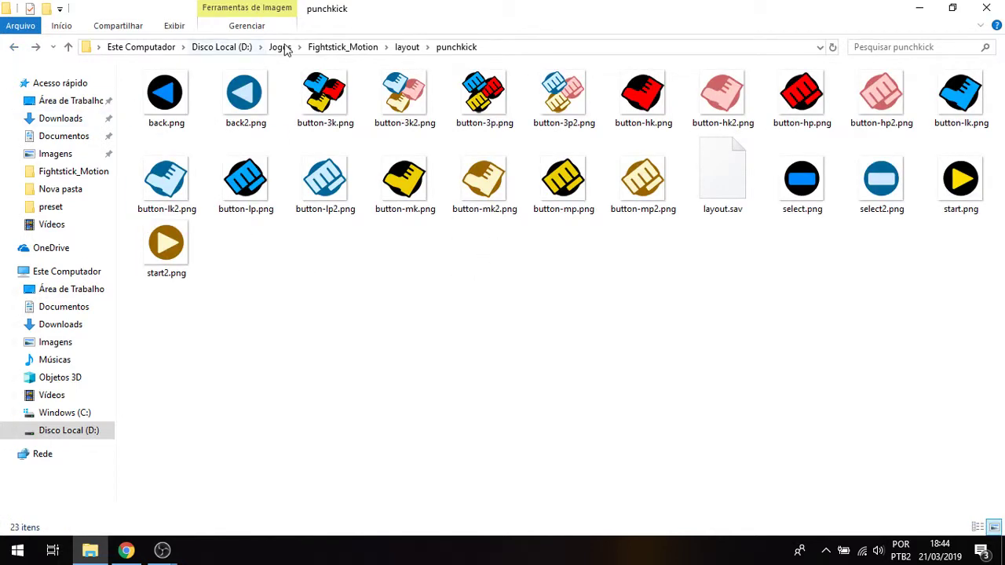
click(351, 49)
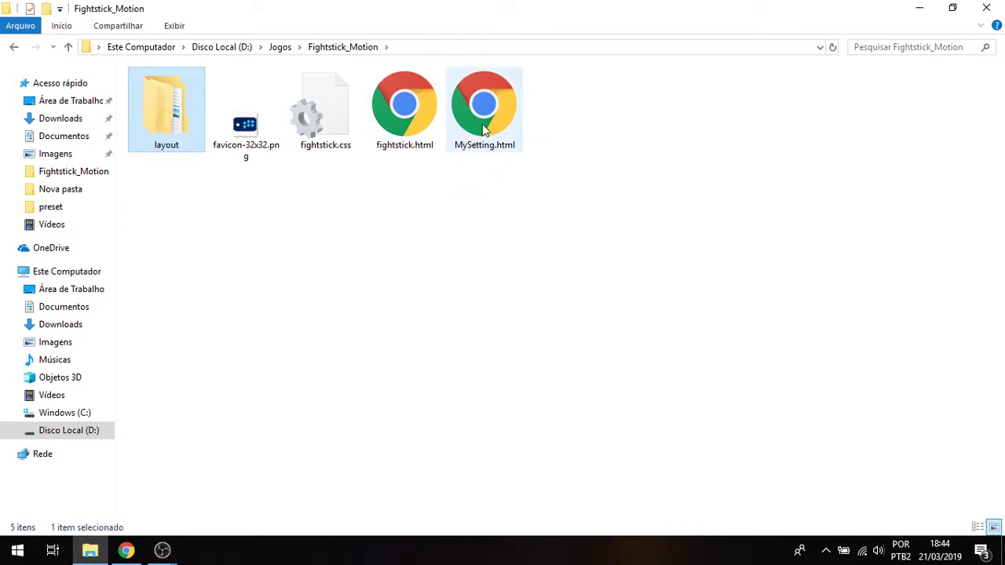
double_click(484, 129)
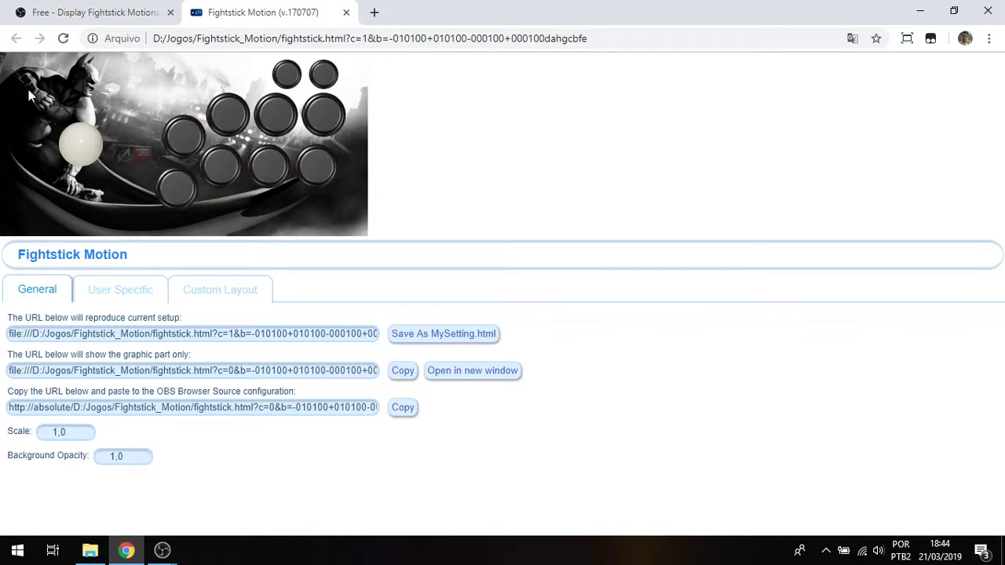
Return to File Explorer and copy btn-red.png from the layout's color folder into the preset folder
click(89, 549)
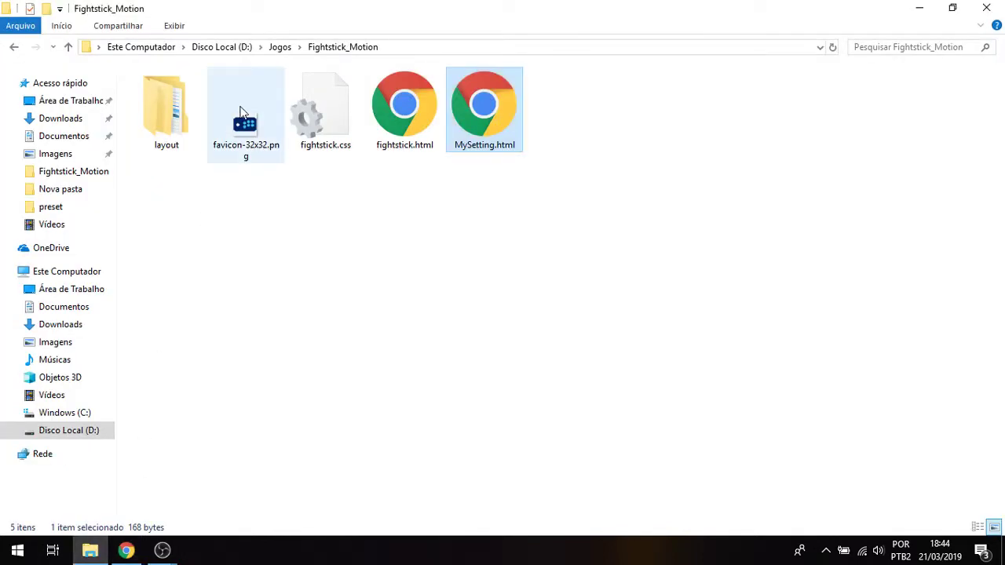
click(13, 48)
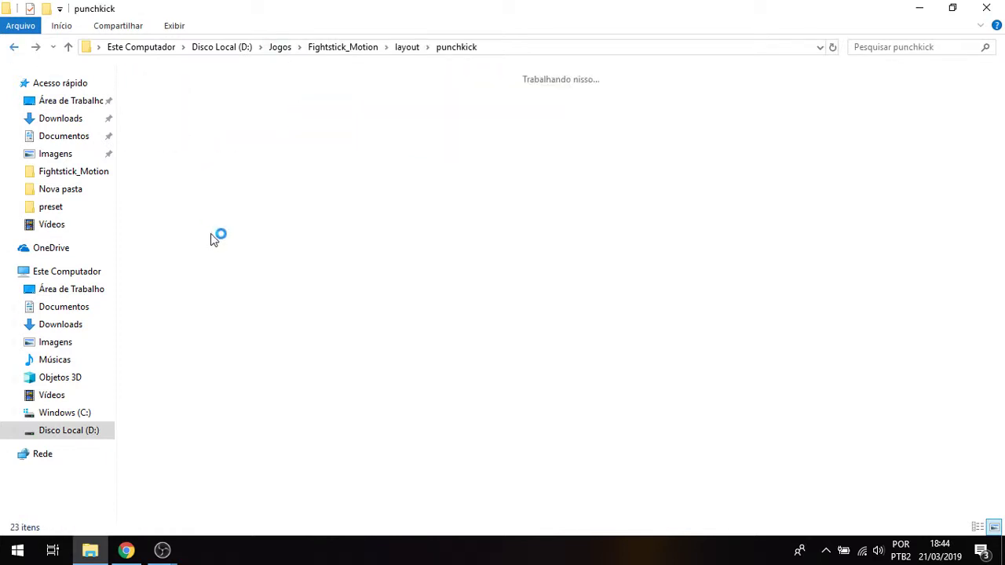
click(361, 48)
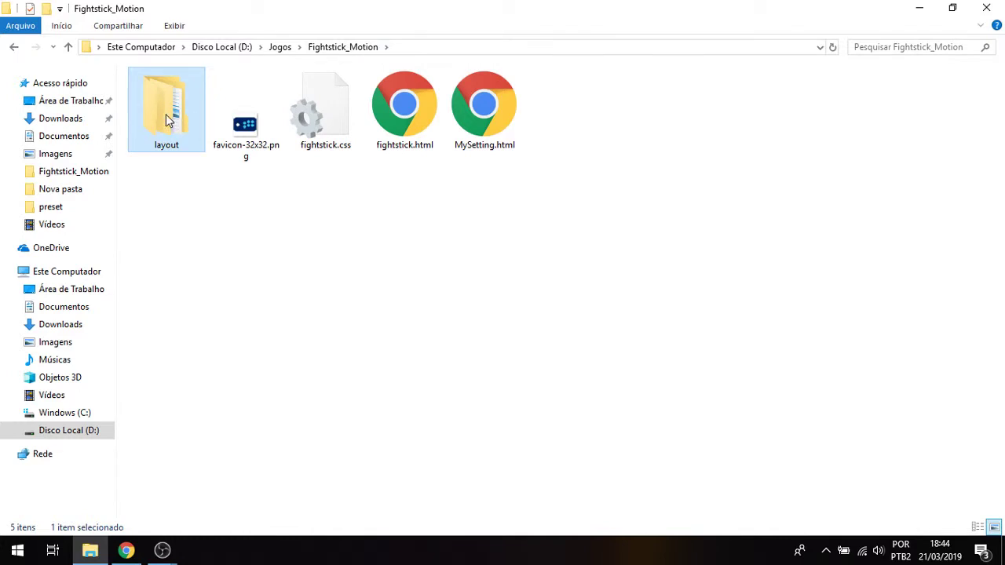
double_click(167, 119)
double_click(157, 94)
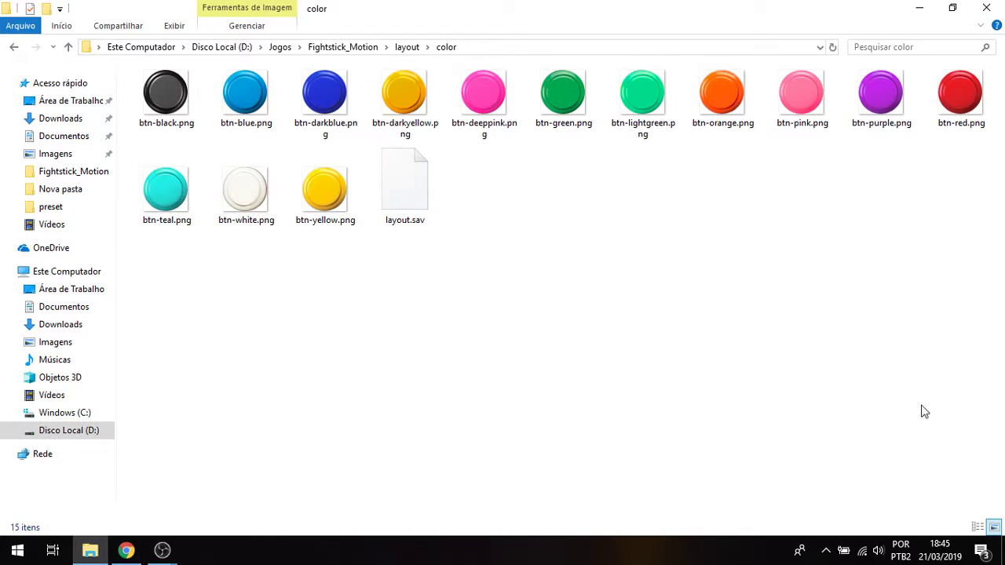
click(949, 98)
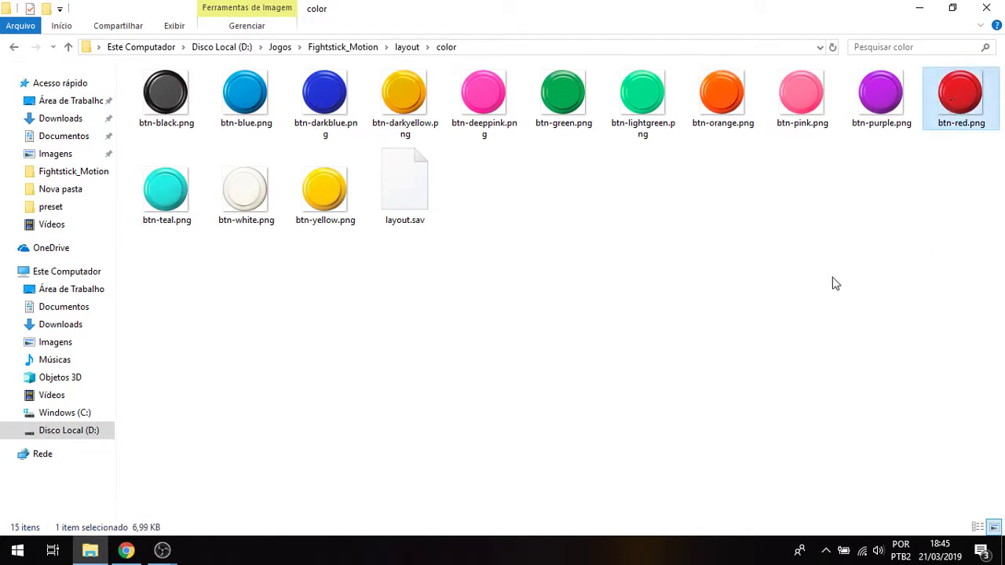
click(14, 47)
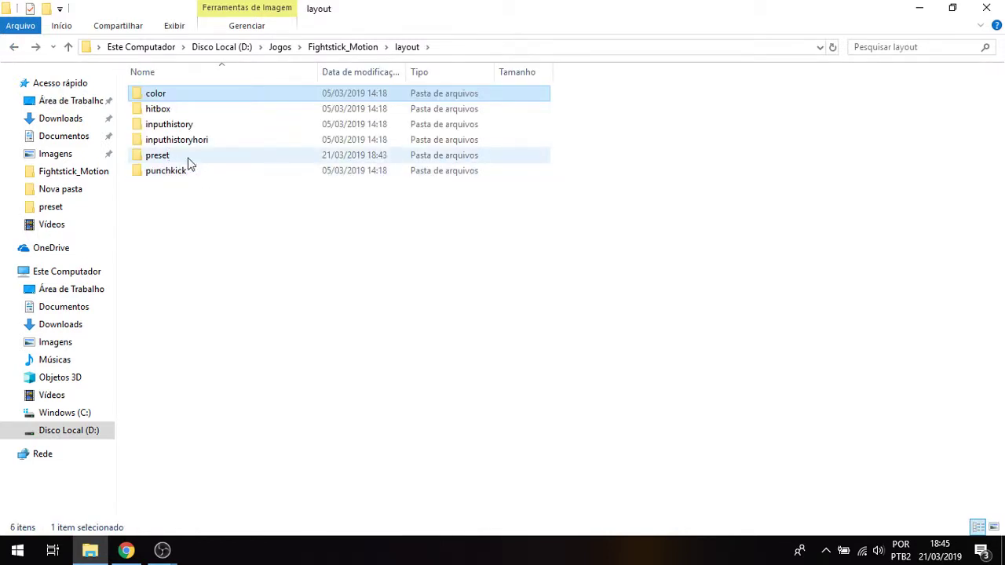
double_click(188, 157)
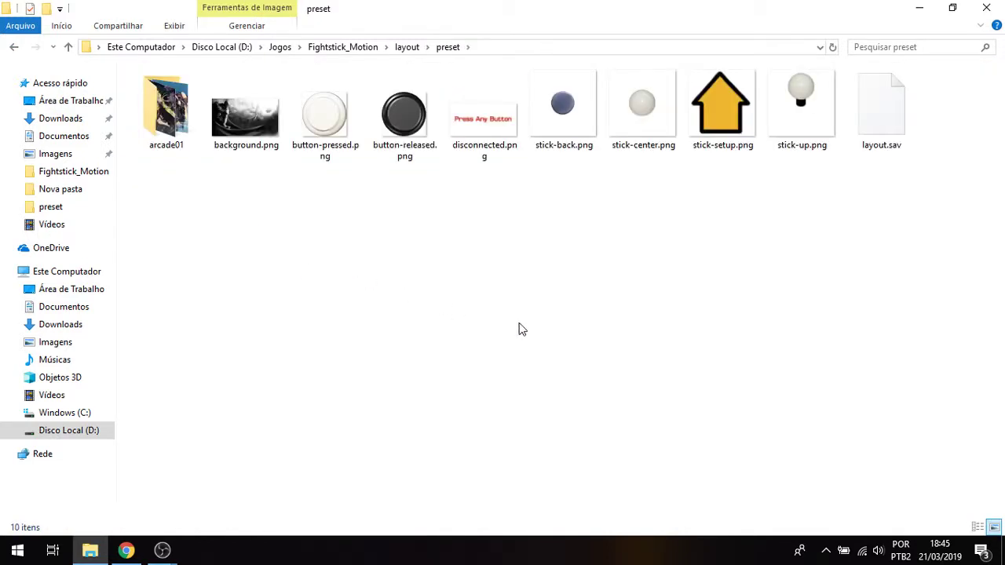
key(ctrl+v)
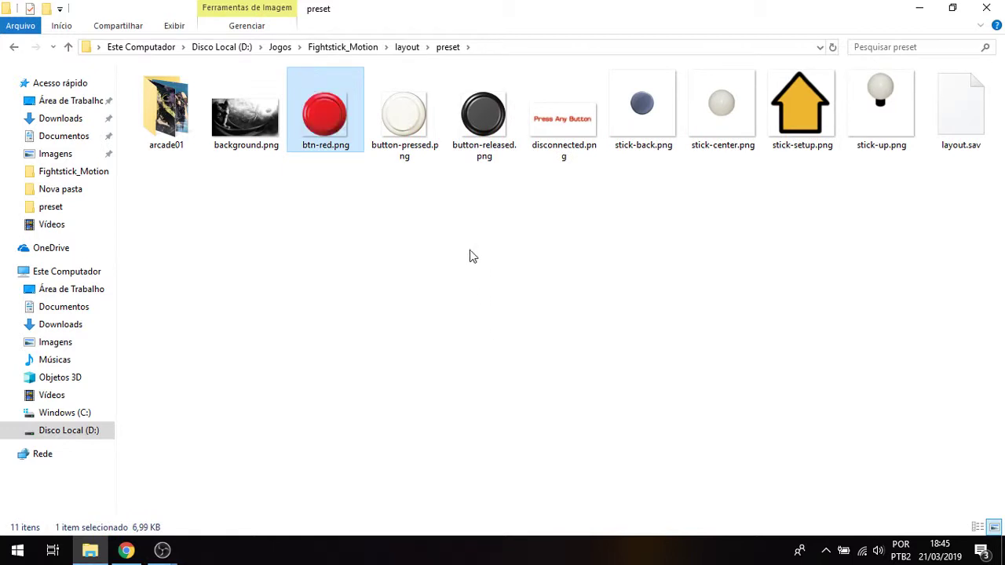
Rename the black button image button-released.png as 00button-released.png
click(484, 155)
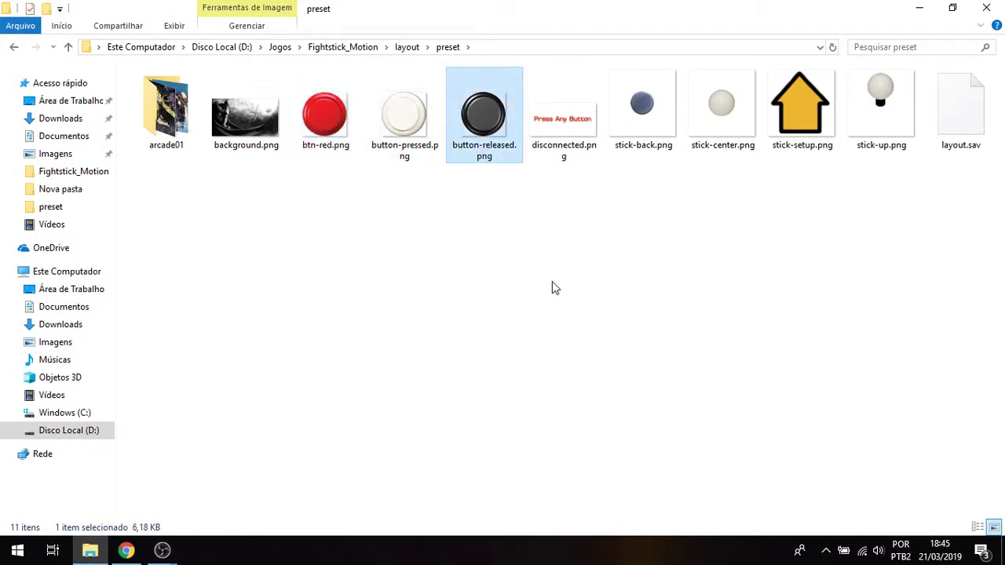
key(F2)
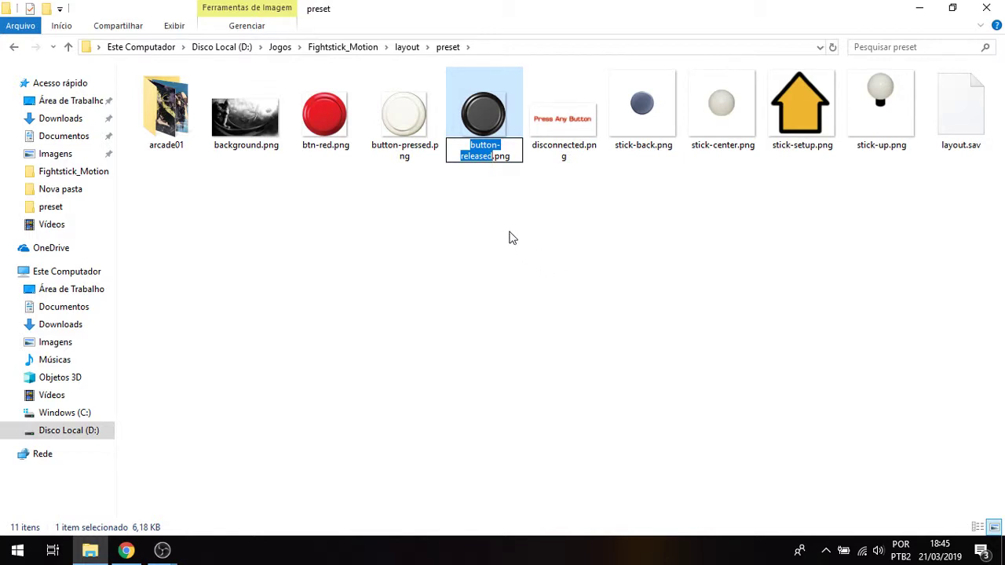
key(Home)
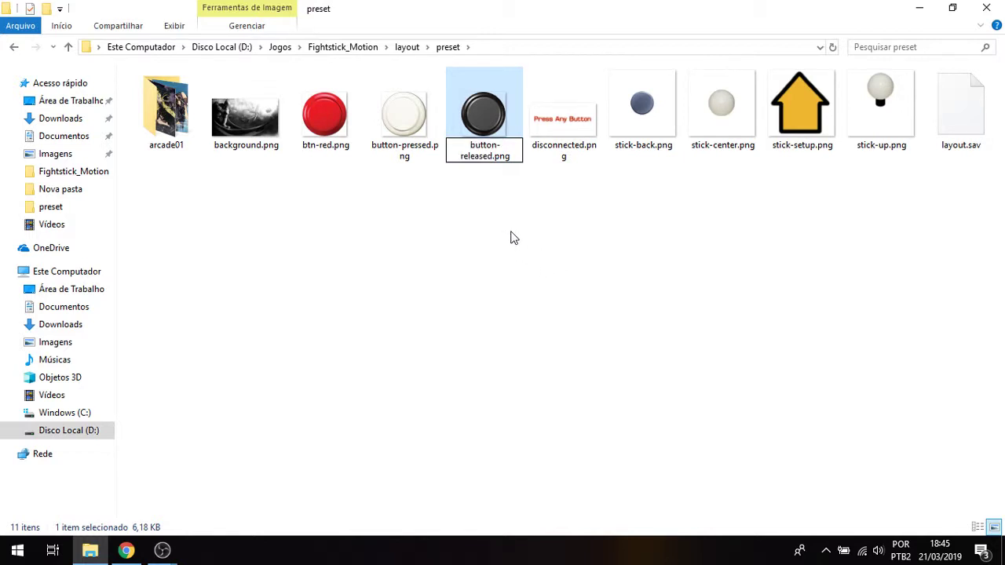
text(00)
key(Return)
Rename btn-red.png in the preset folder as button-released.png
click(402, 146)
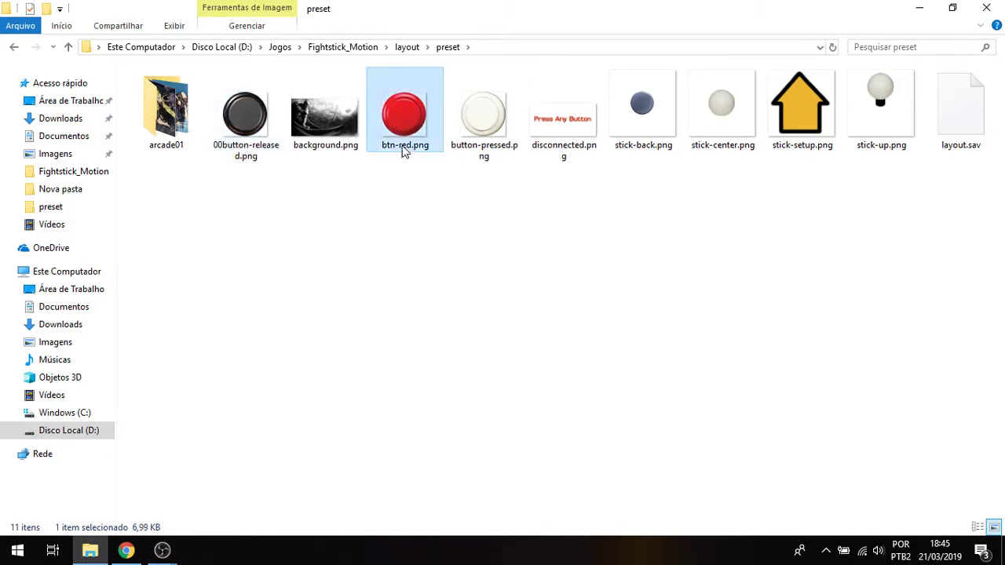
key(F2)
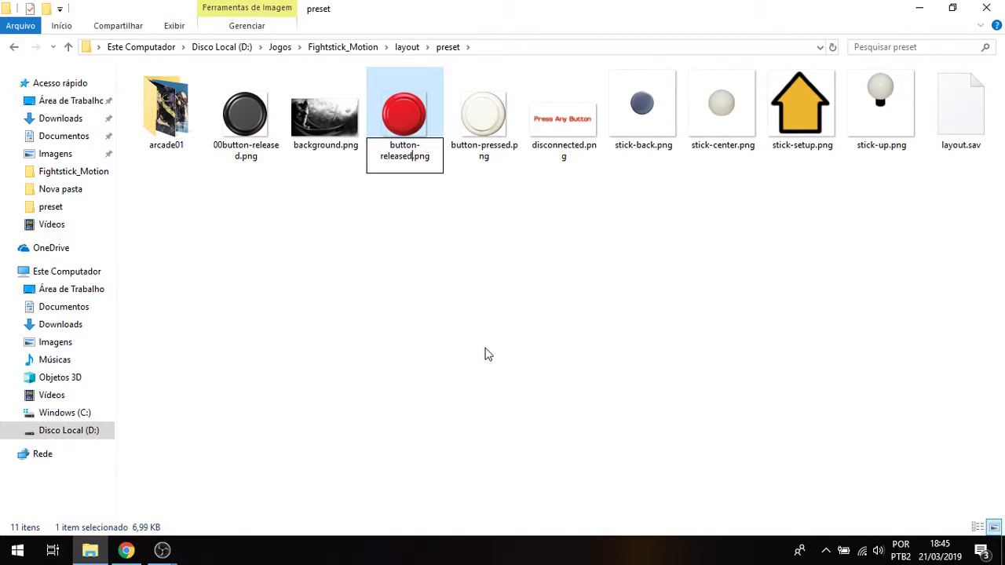
click(465, 316)
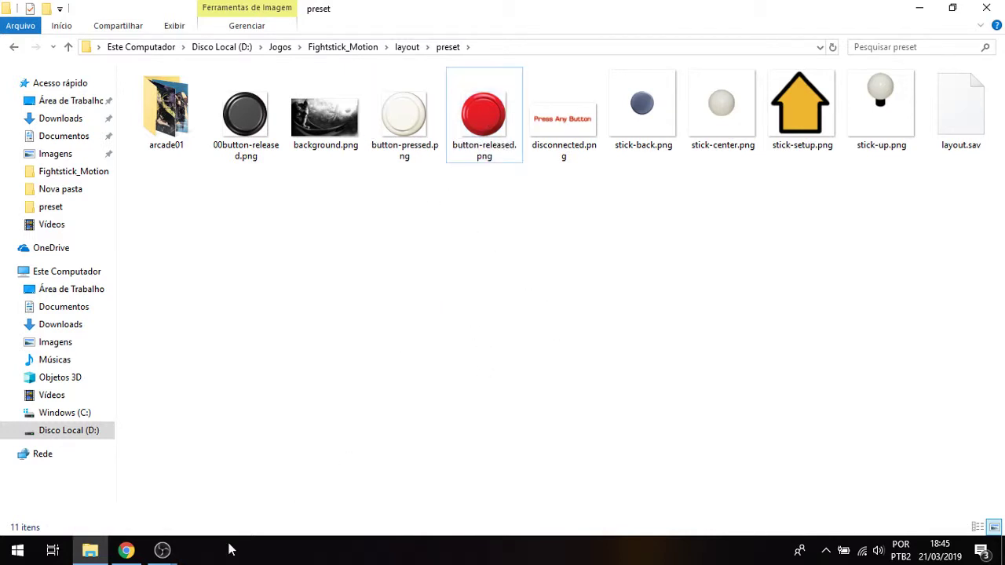
Switch to the Fightstick Motion page in Chrome and reload it to apply the replaced button image
click(125, 549)
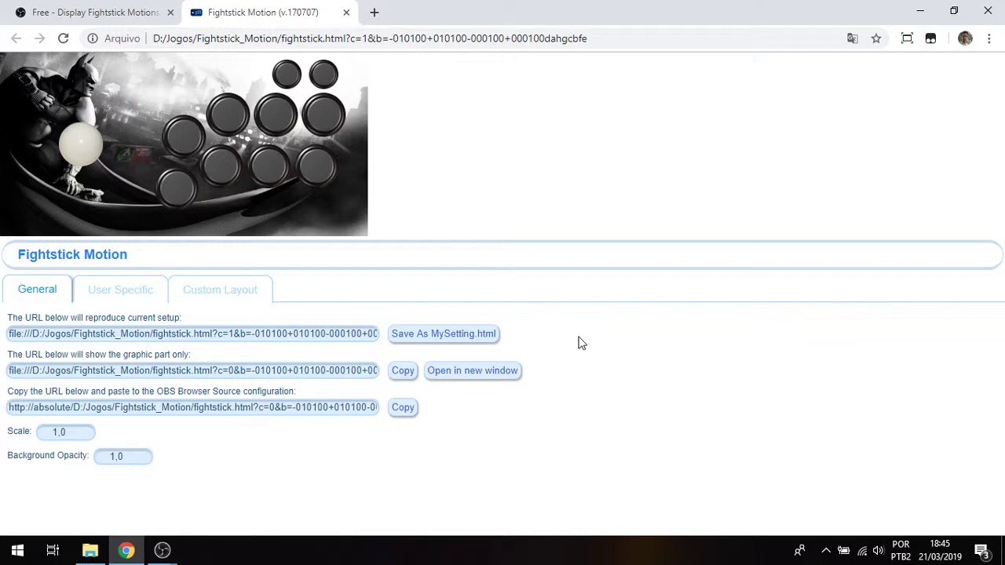
key(F5)
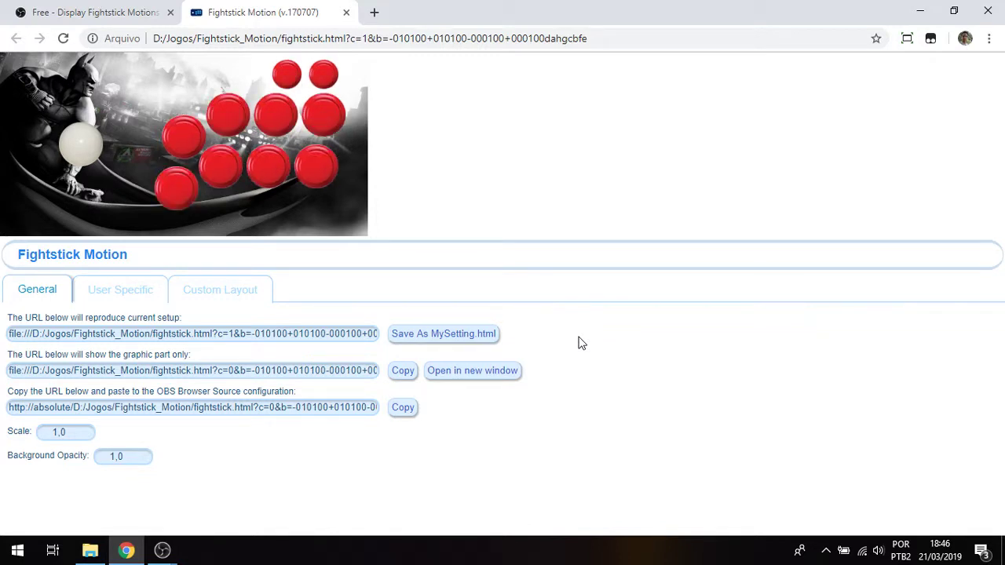
Switch to the OBS window showing Cena 3 and add a new browser source named Navegador
click(89, 550)
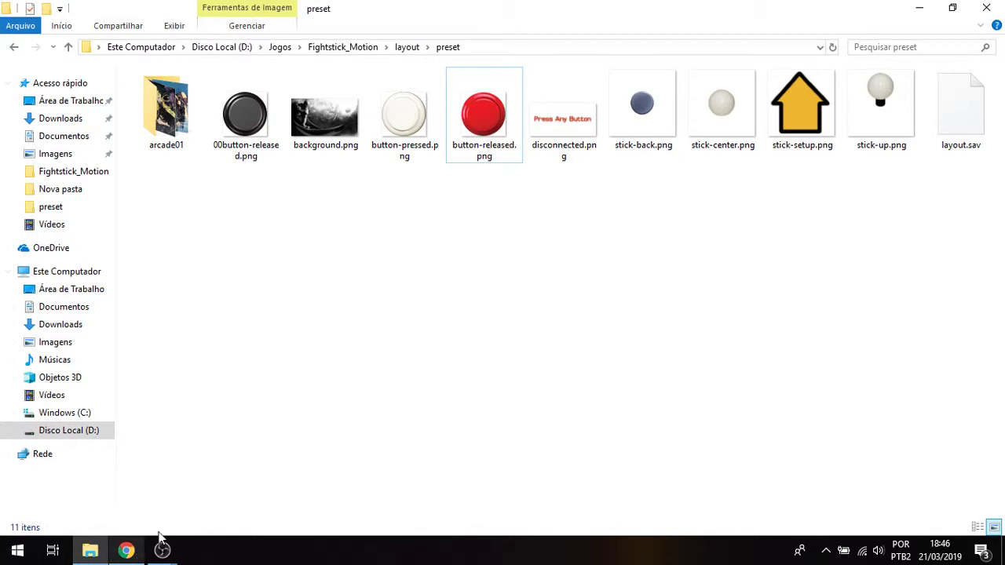
mouse_move(161, 549)
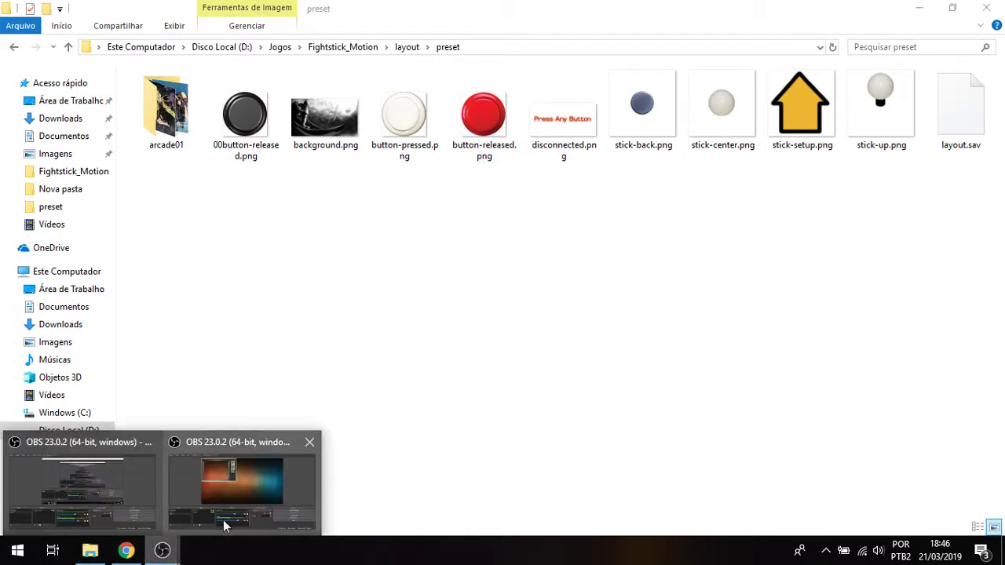
click(258, 491)
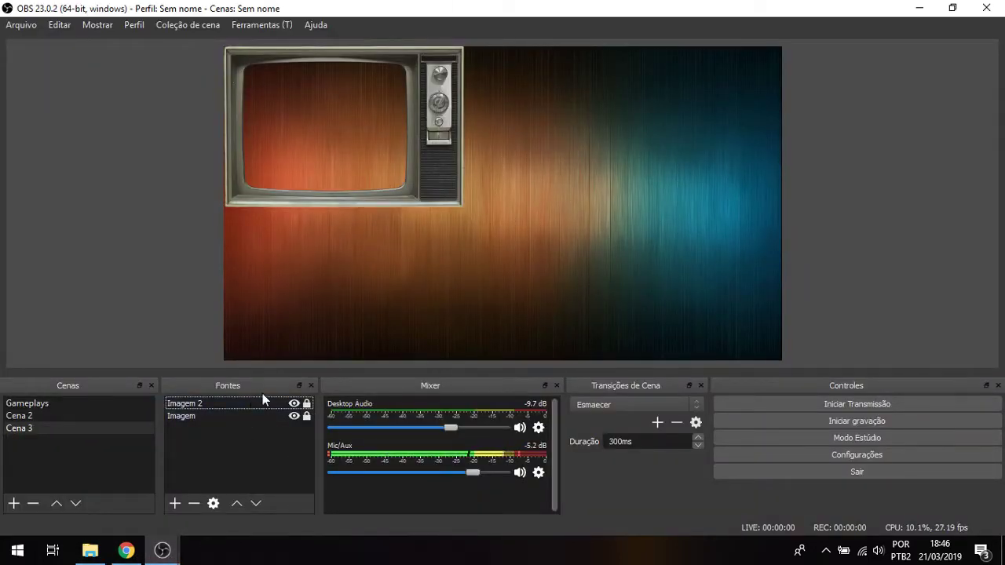
click(178, 504)
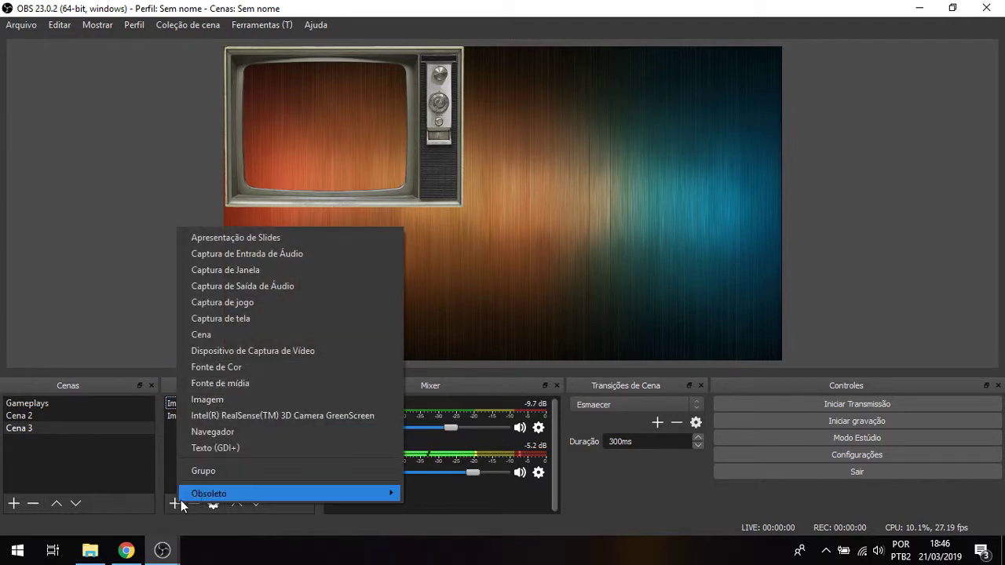
click(229, 430)
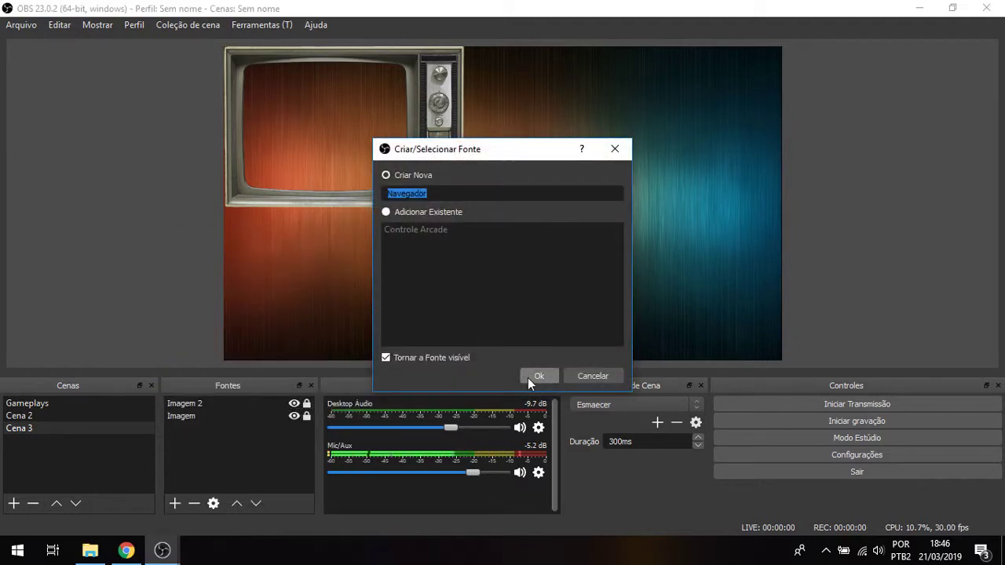
click(534, 376)
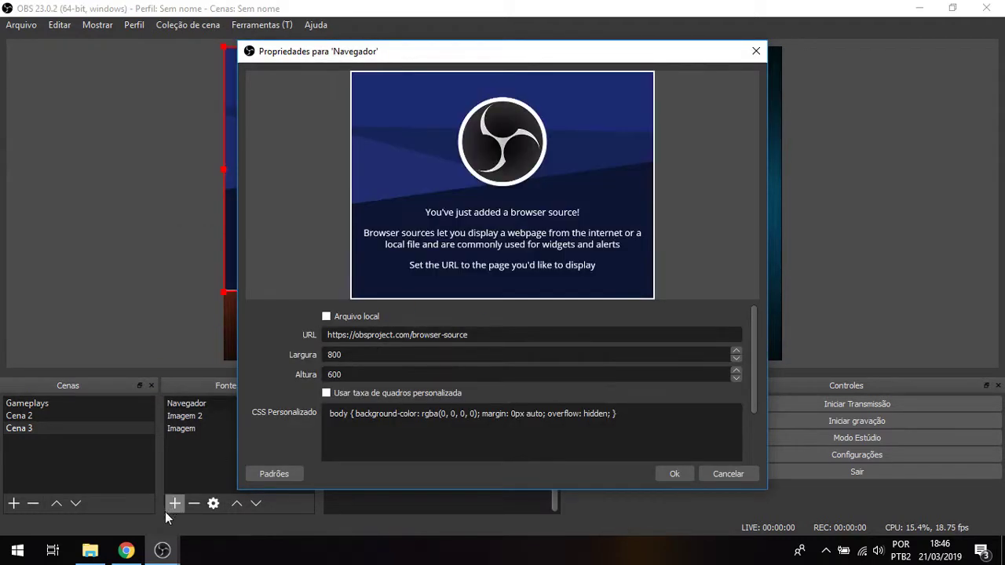
Copy the OBS Browser Source URL from the Fightstick Motion page in Chrome and set it as the URL of OBS's Navegador source
click(126, 550)
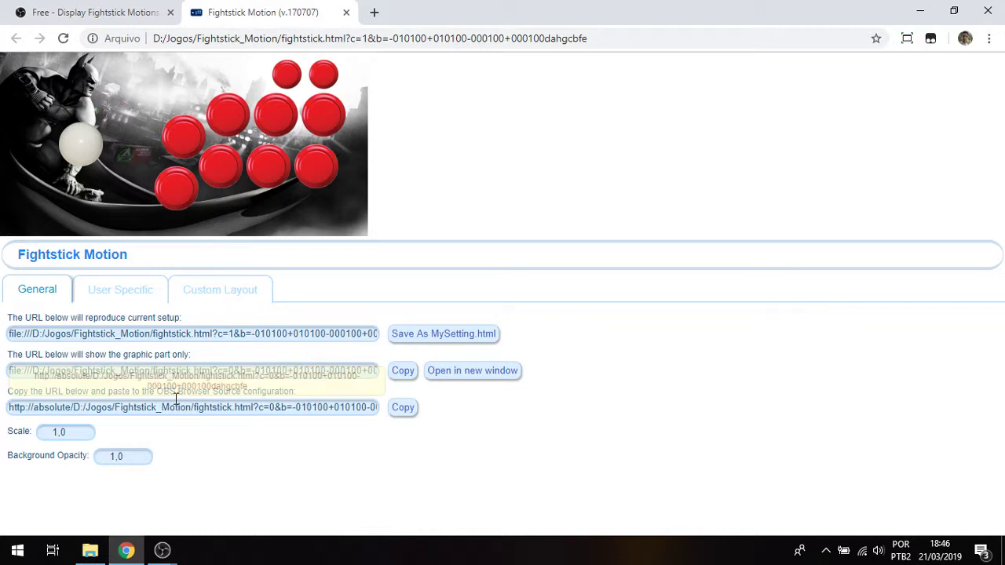
click(401, 410)
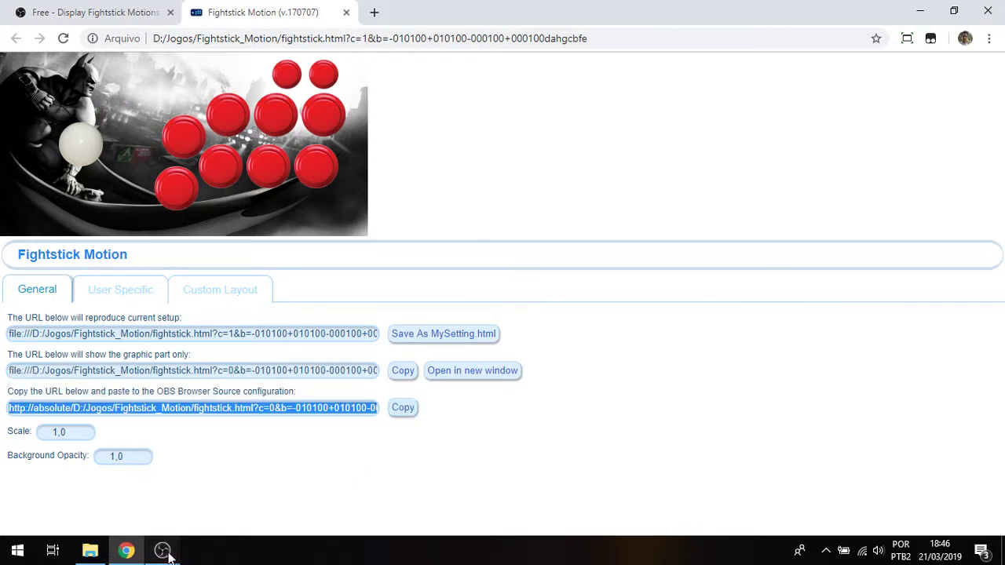
mouse_move(168, 554)
click(270, 479)
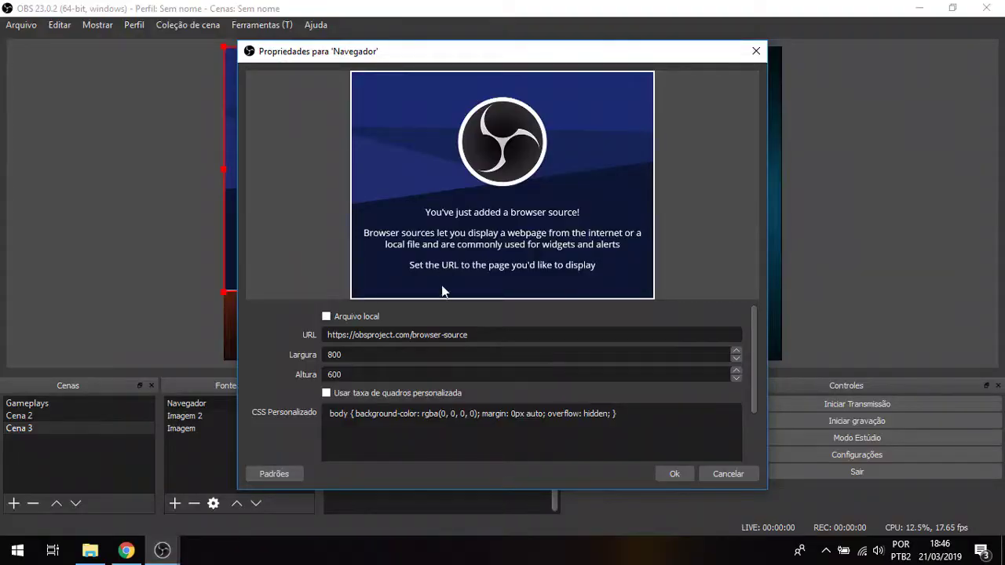
triple_click(489, 335)
right_click(489, 334)
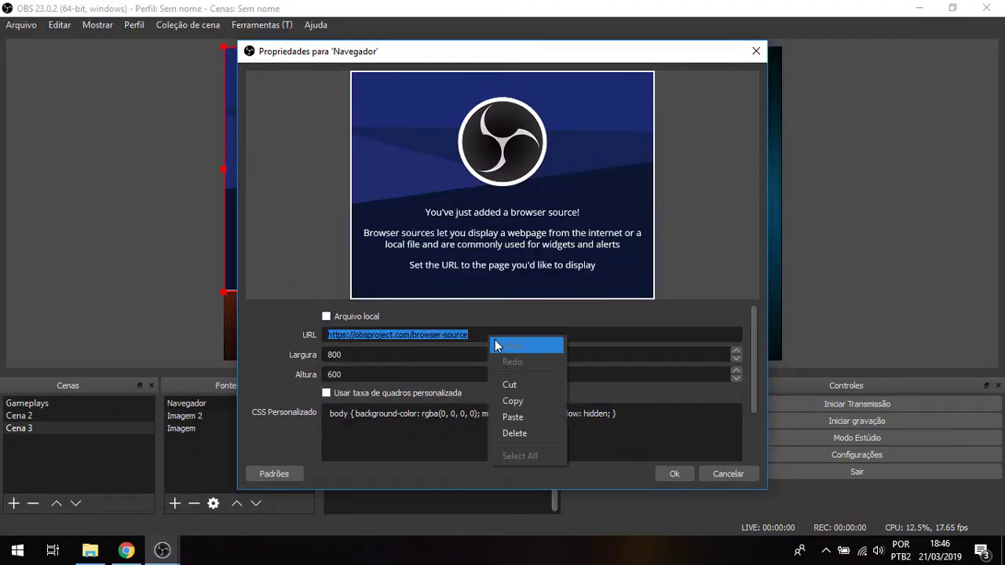
click(533, 415)
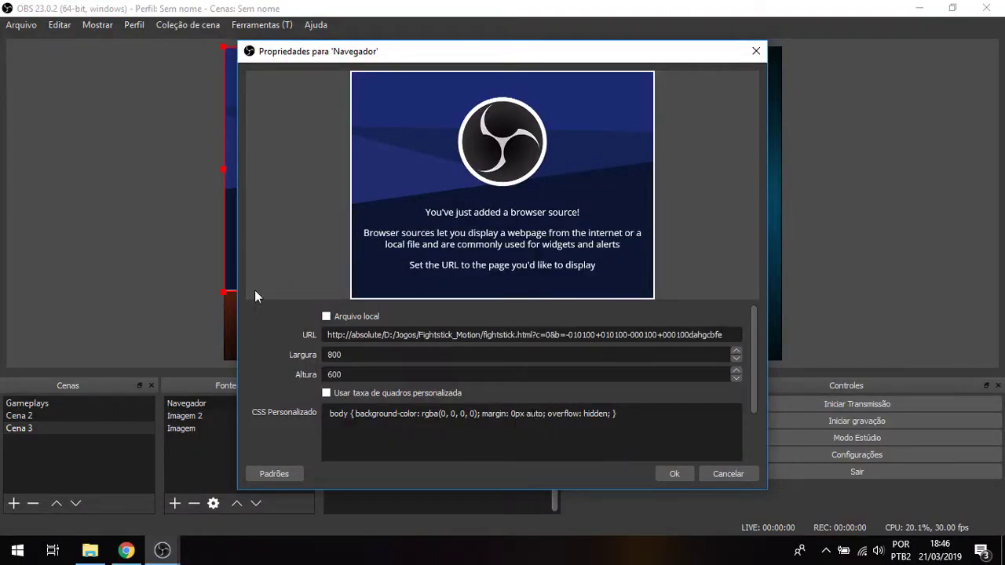
click(671, 478)
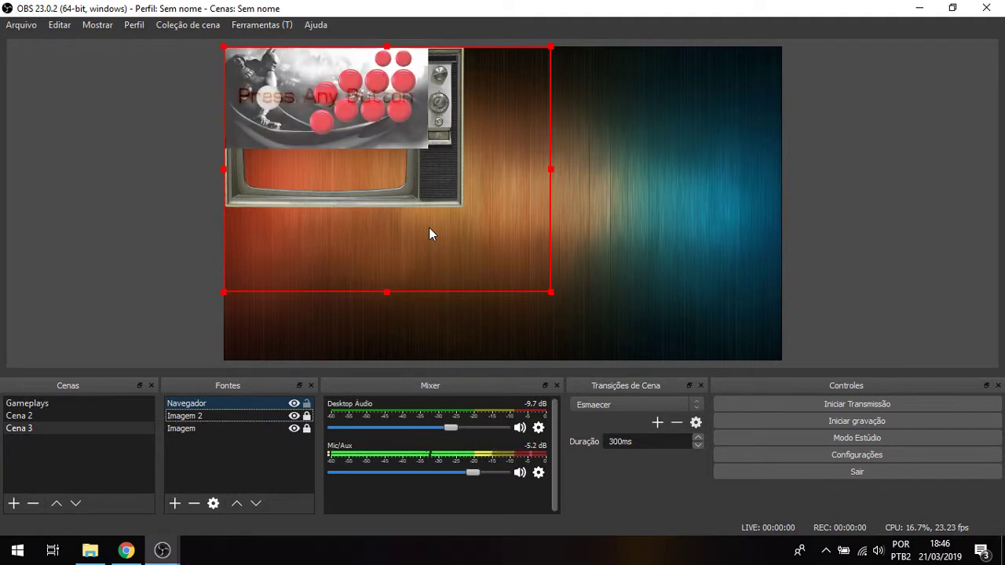
Shift the fightstick overlay off the canvas corner and crop it by 303 on the right and 350 at the bottom through its transform
drag(330, 82, 387, 119)
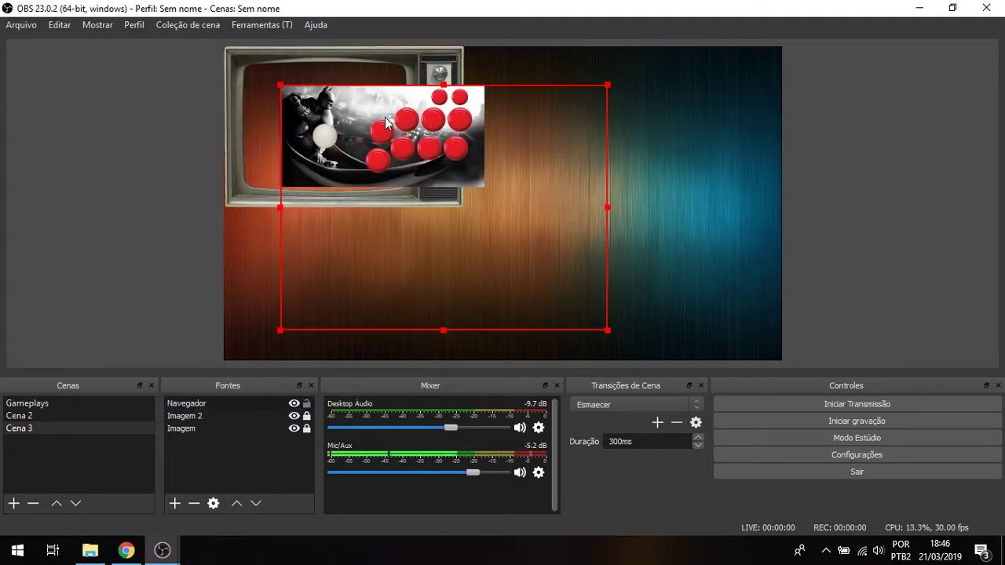
right_click(386, 119)
mouse_move(462, 311)
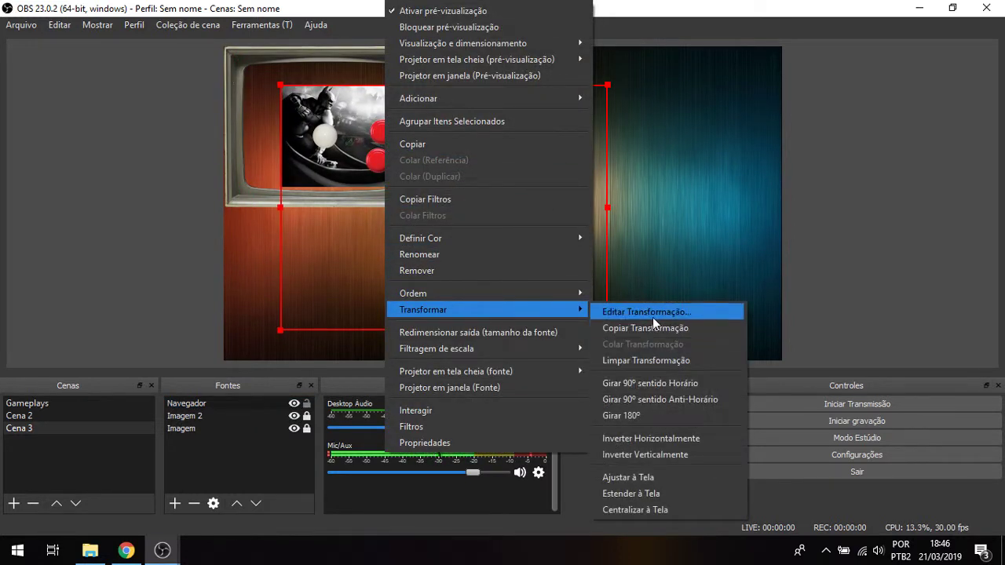
click(664, 312)
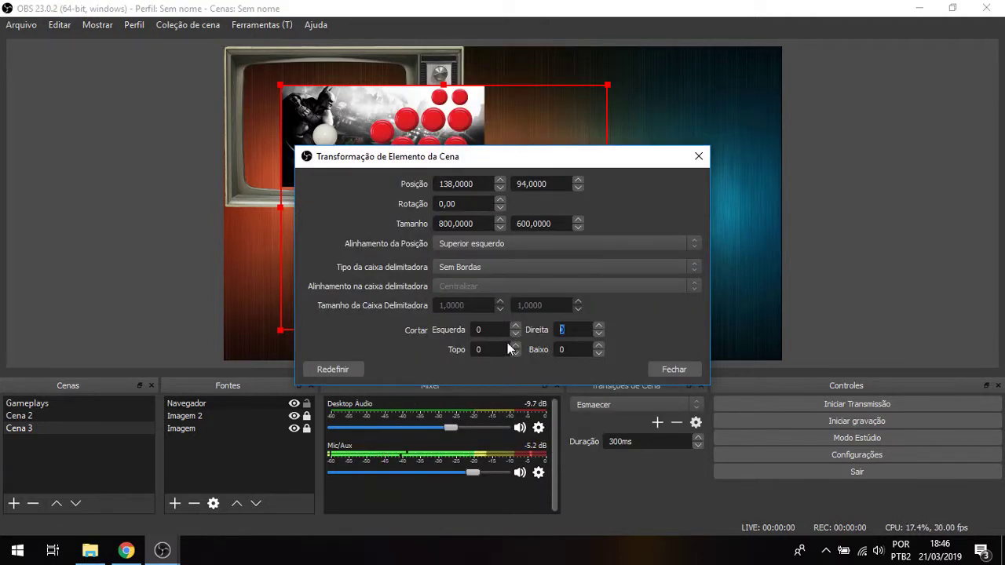
text(303)
key(Tab)
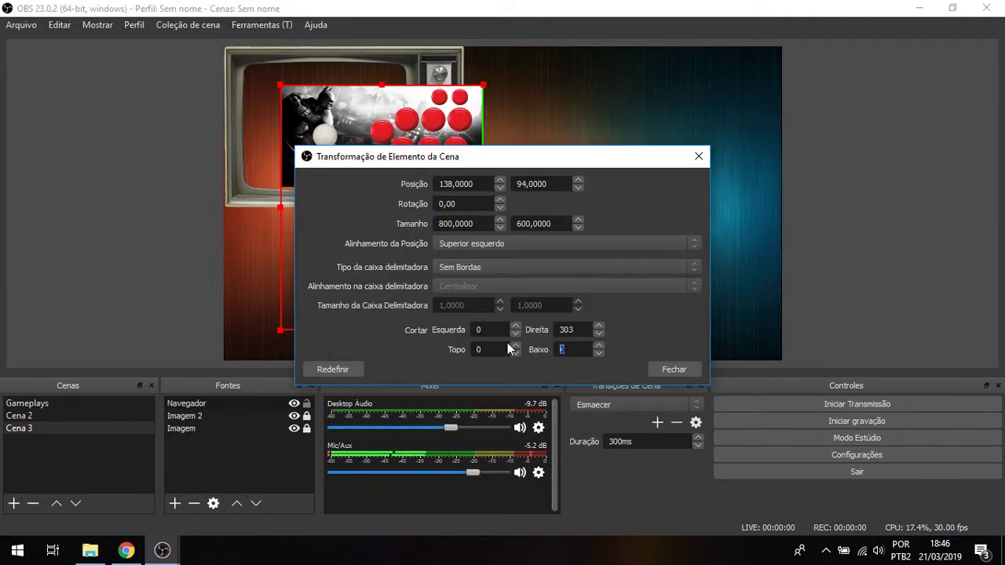
text(350)
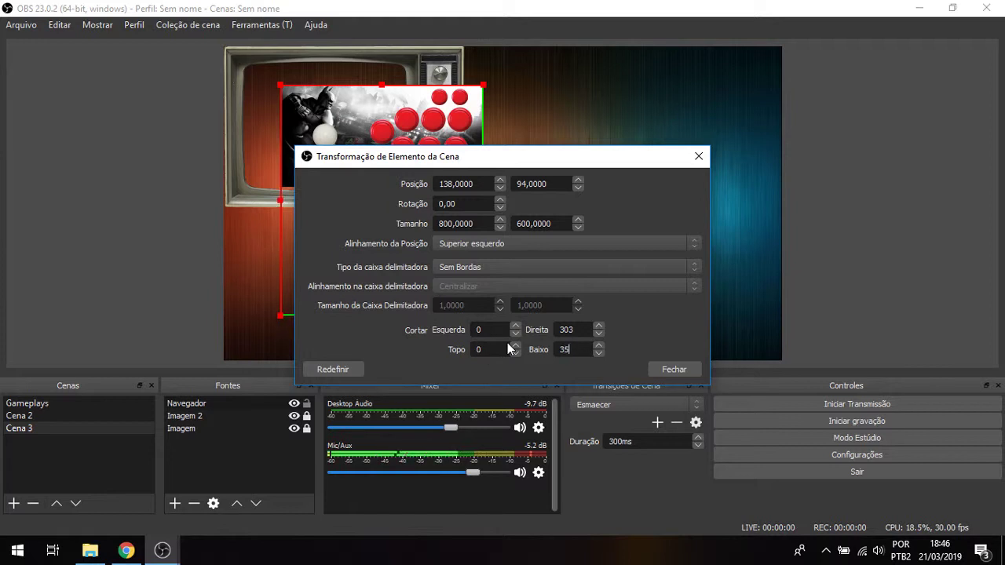
click(669, 369)
Place the fightstick overlay below the television image, enlarge it to about the television's width, and lock the Navegador source
drag(405, 104, 358, 241)
drag(437, 322, 443, 334)
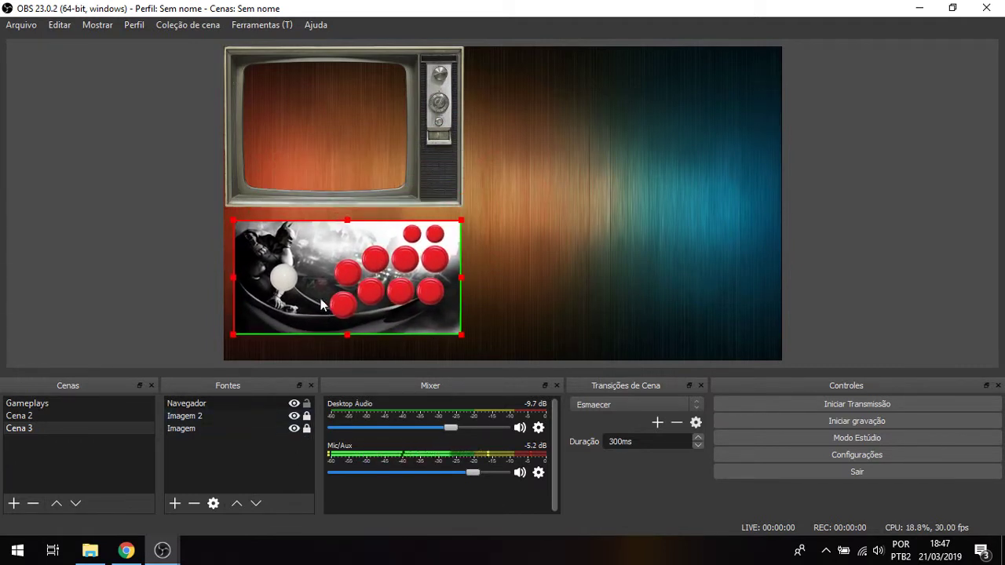
drag(322, 304, 323, 315)
click(309, 404)
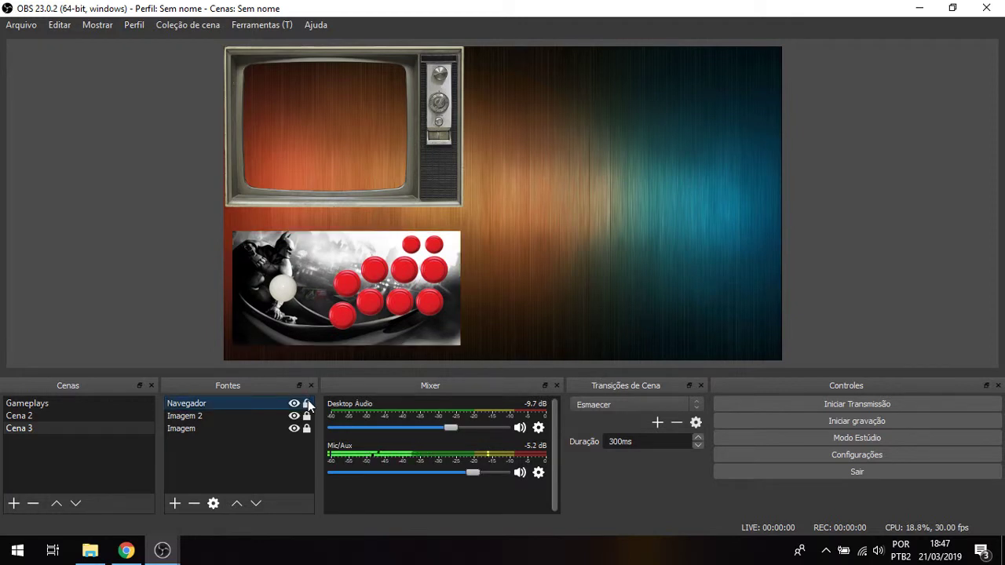